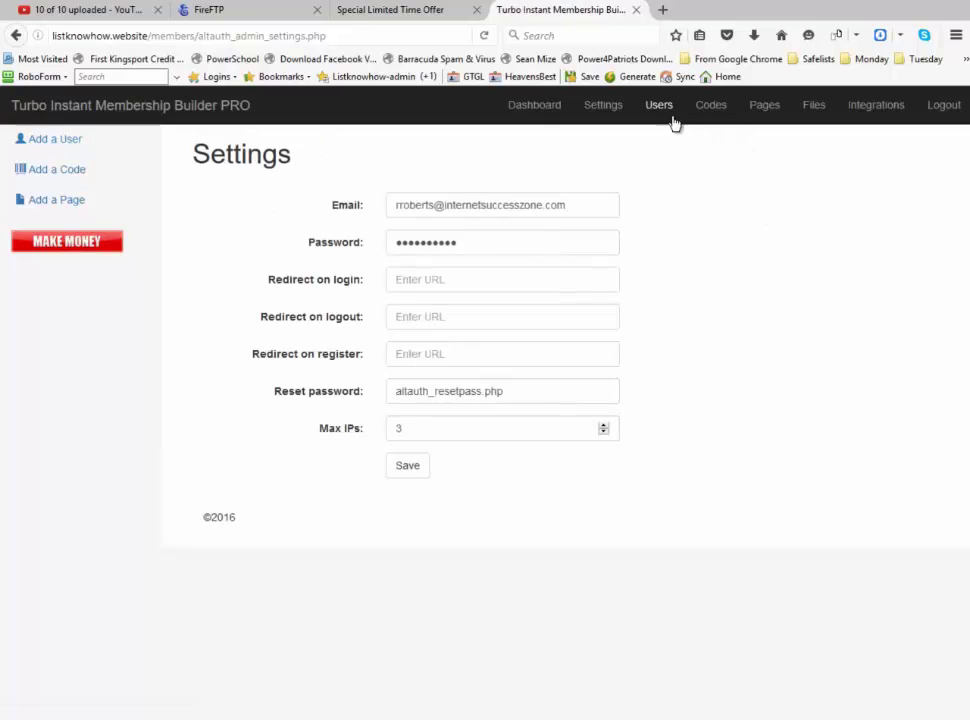
Open the Integrations settings page listing the JVZoo and AWeber options
click(879, 112)
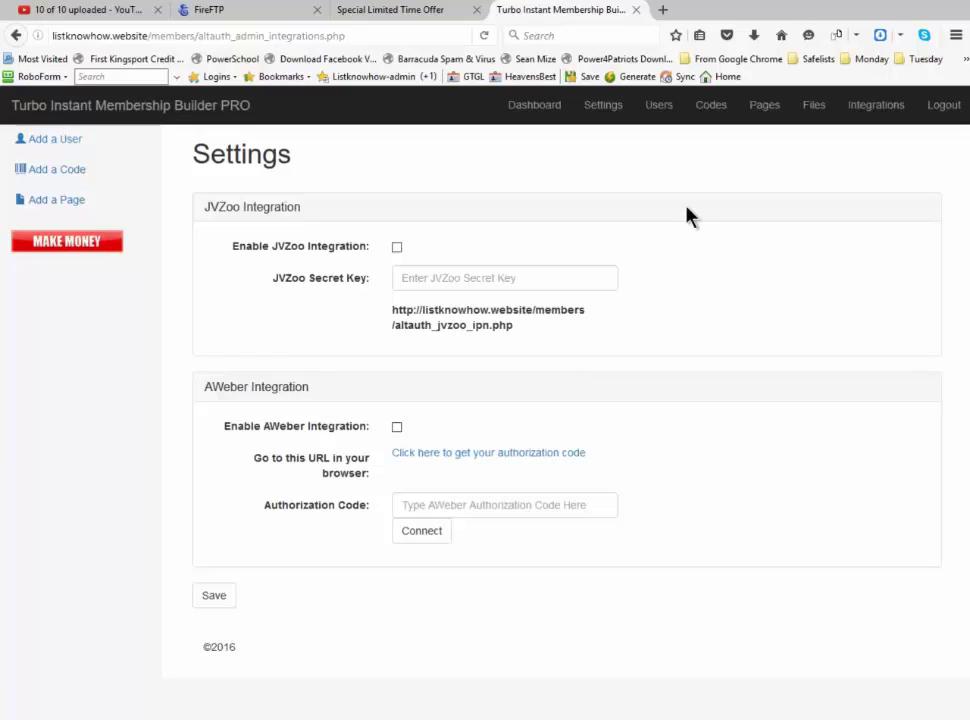
Go to the Pages list, which holds only the 'Register For Updates' page
click(762, 107)
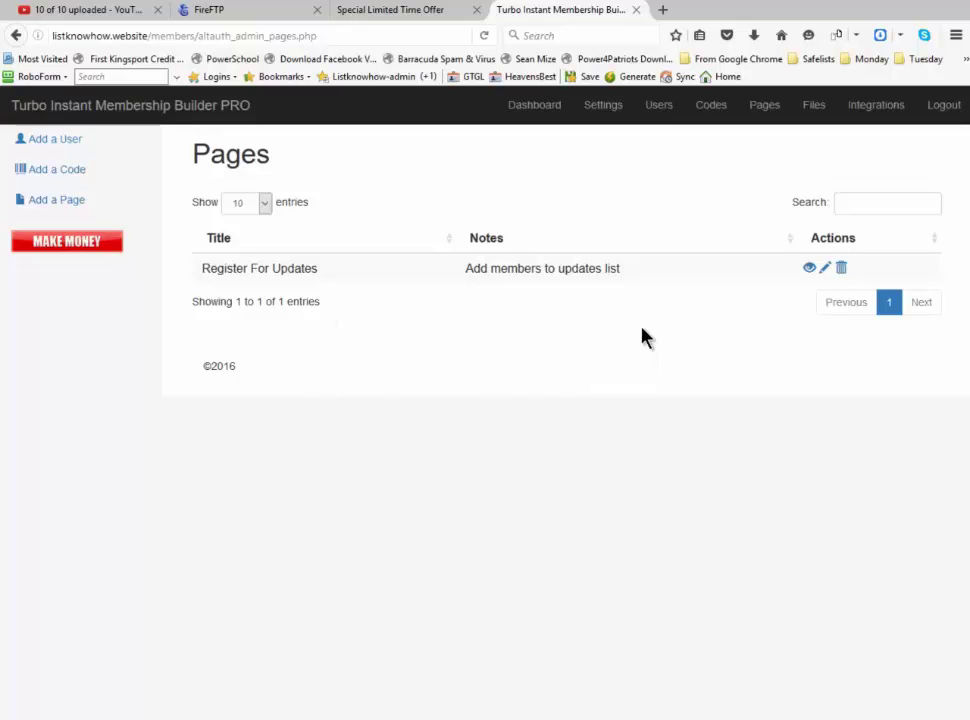
Start a new member page on a blank Add Page form
click(54, 208)
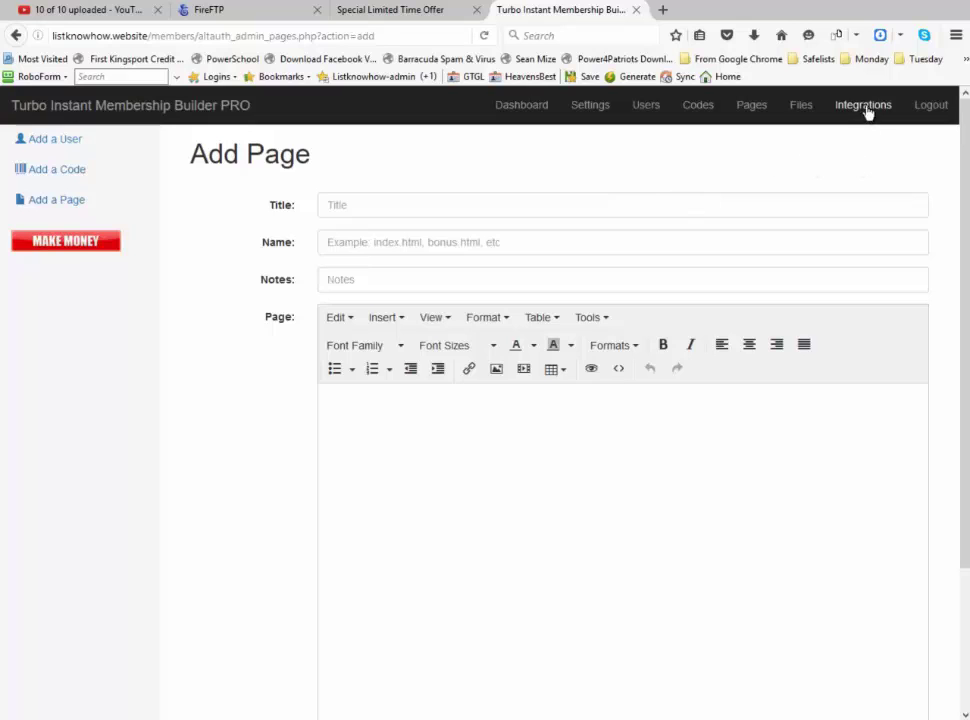
Return to the Pages list to view the 'Register For Updates' page
click(749, 112)
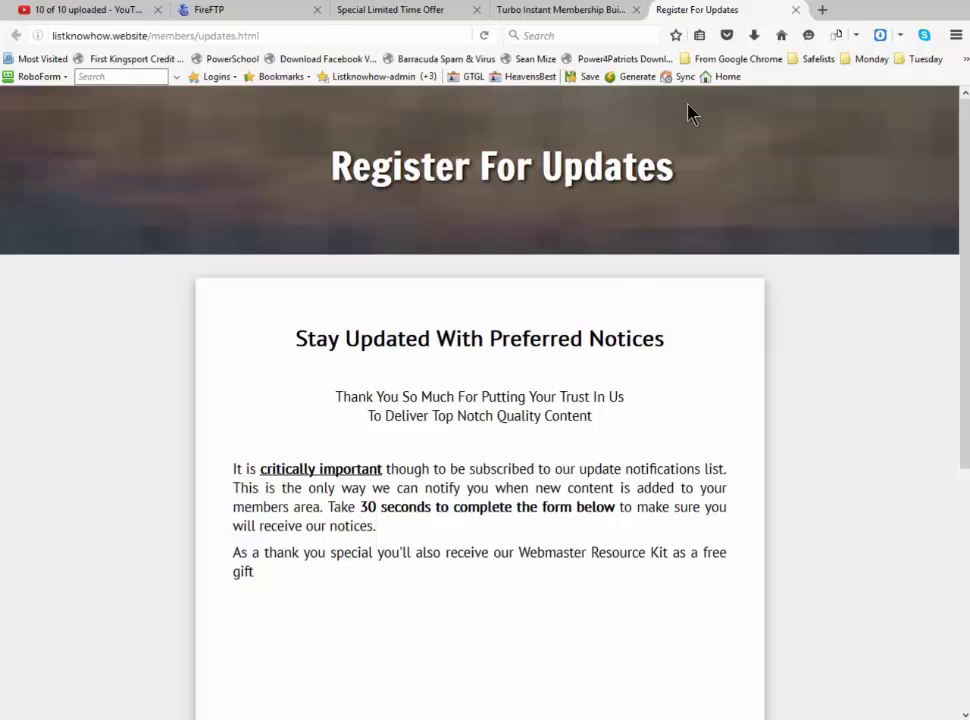
Close the 'Register For Updates' tab and go to the admin Files page
click(795, 10)
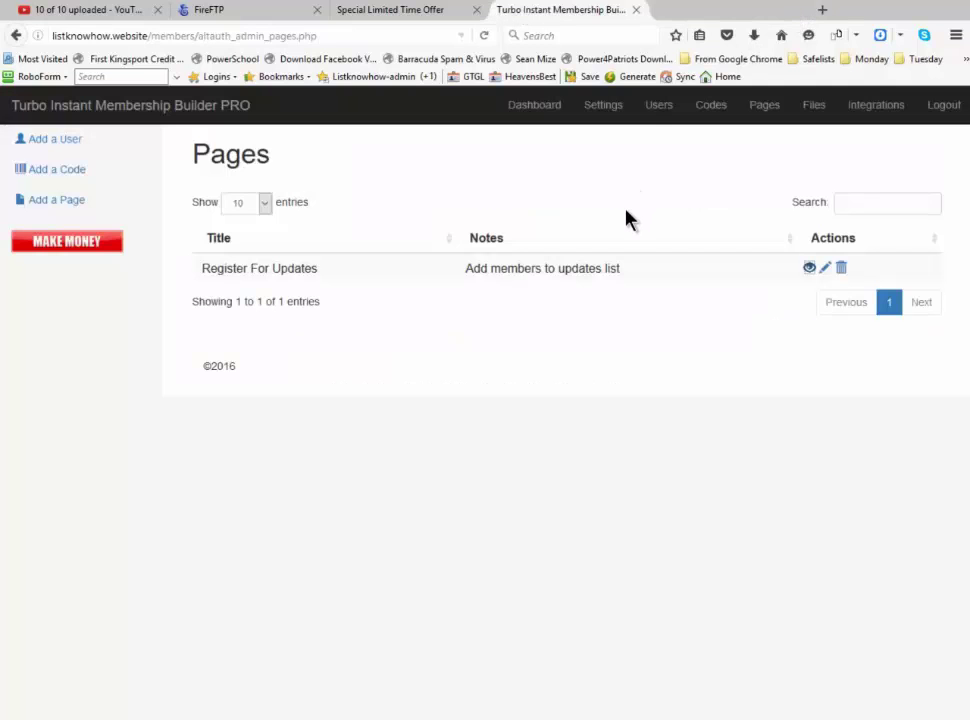
click(814, 108)
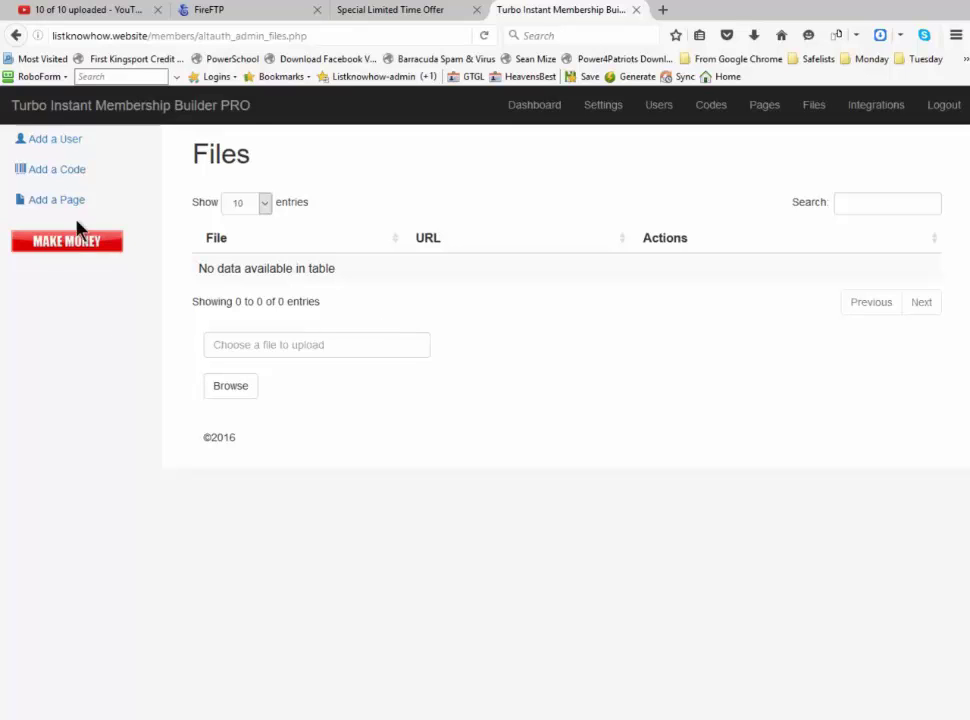
Switch to The Clean Eating Plan sales page at healthycleaneating.info
click(395, 12)
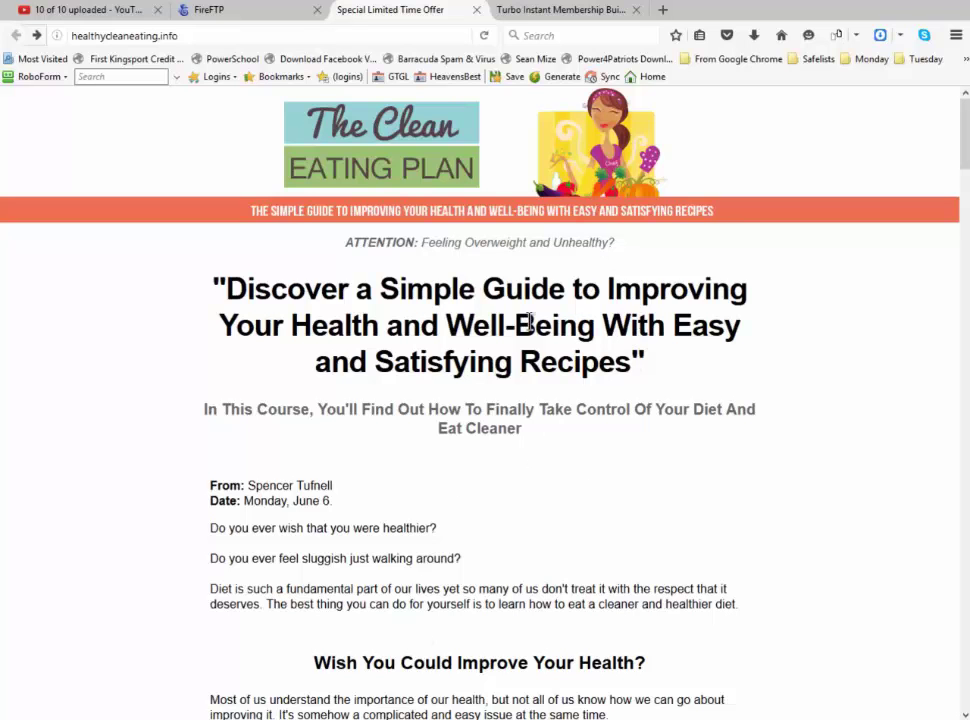
Connect FireFTP to the Healthy Clean Eating server and open remote /public_html beside local timb_v.2.6
click(255, 14)
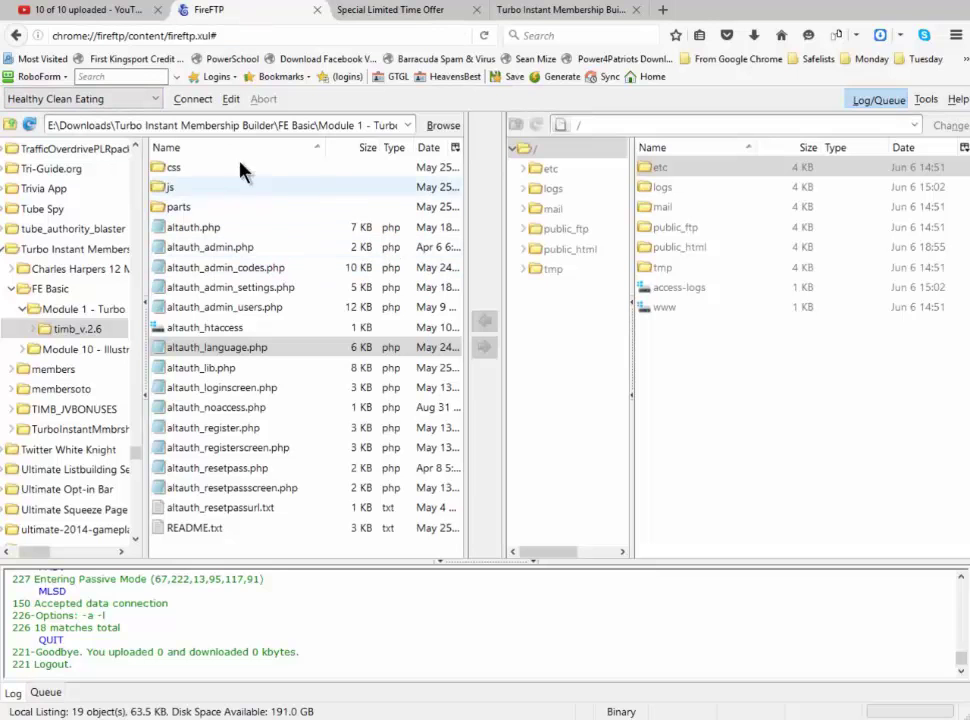
click(185, 100)
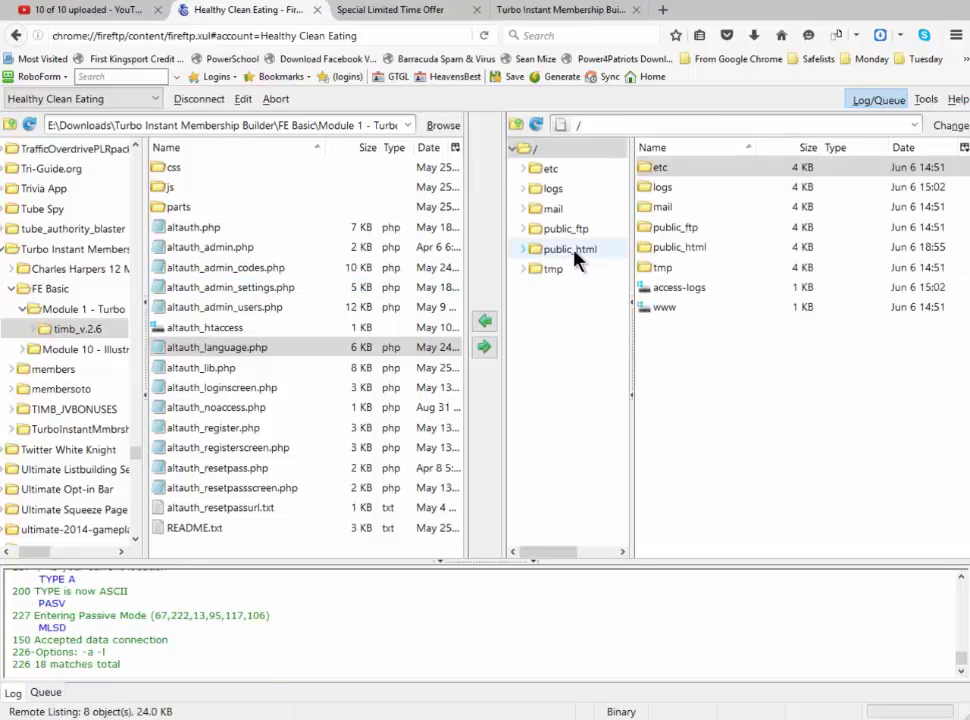
click(572, 250)
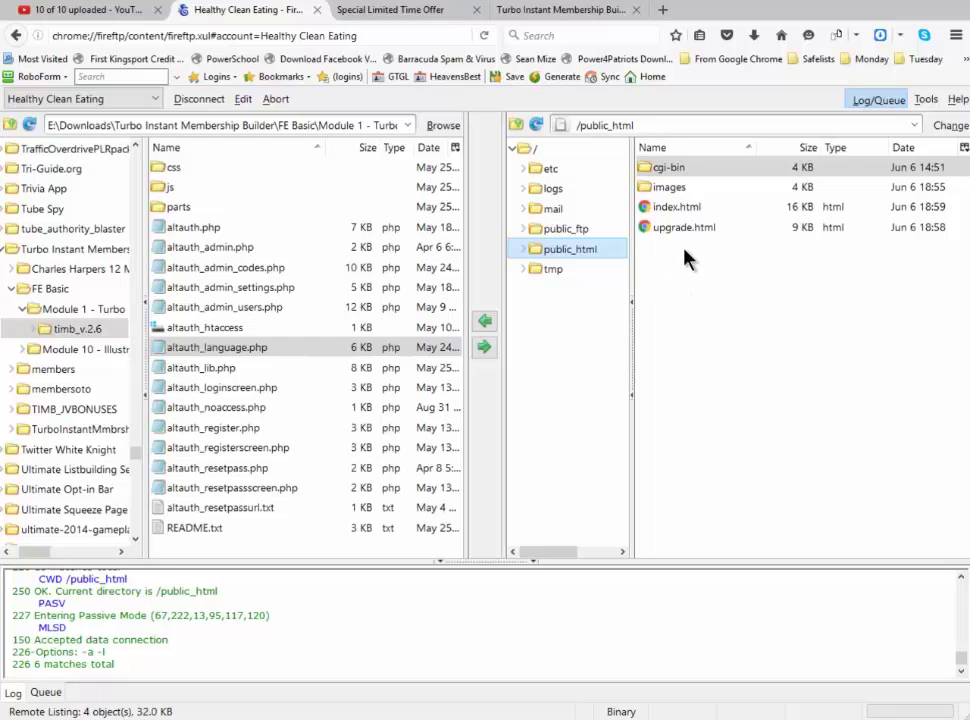
right_click(688, 277)
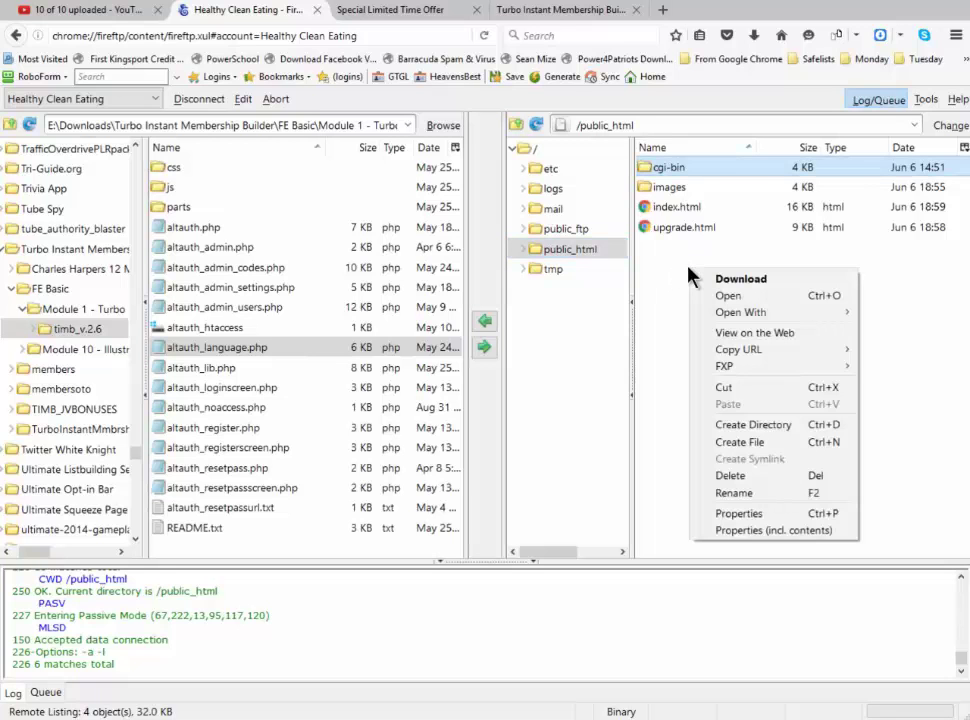
Create a folder named 'members' in remote /public_html
click(729, 426)
text(m)
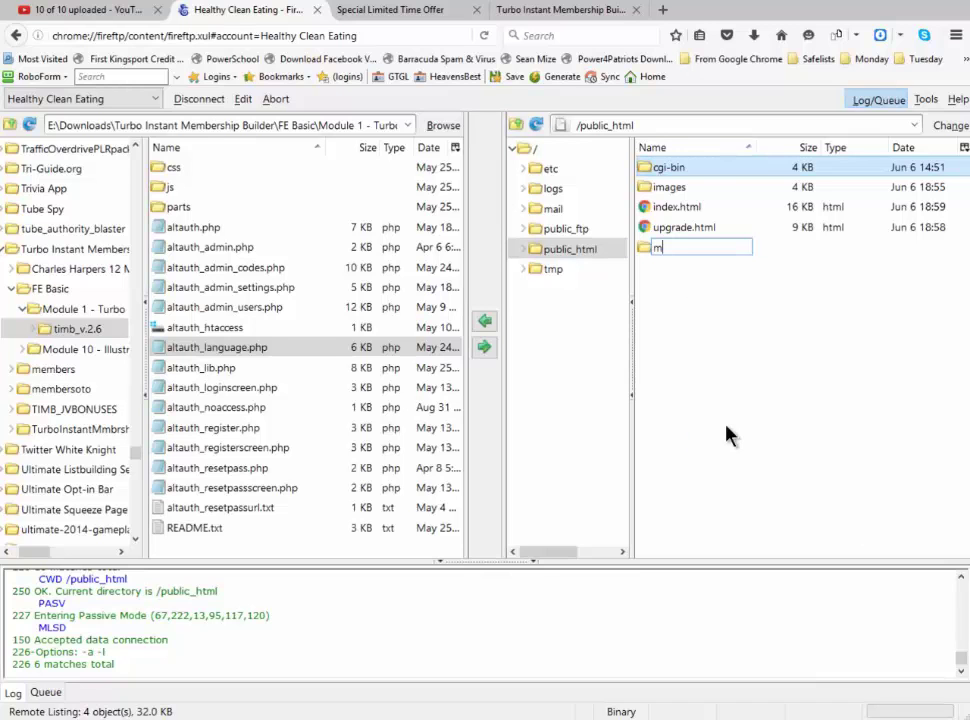
text(embers)
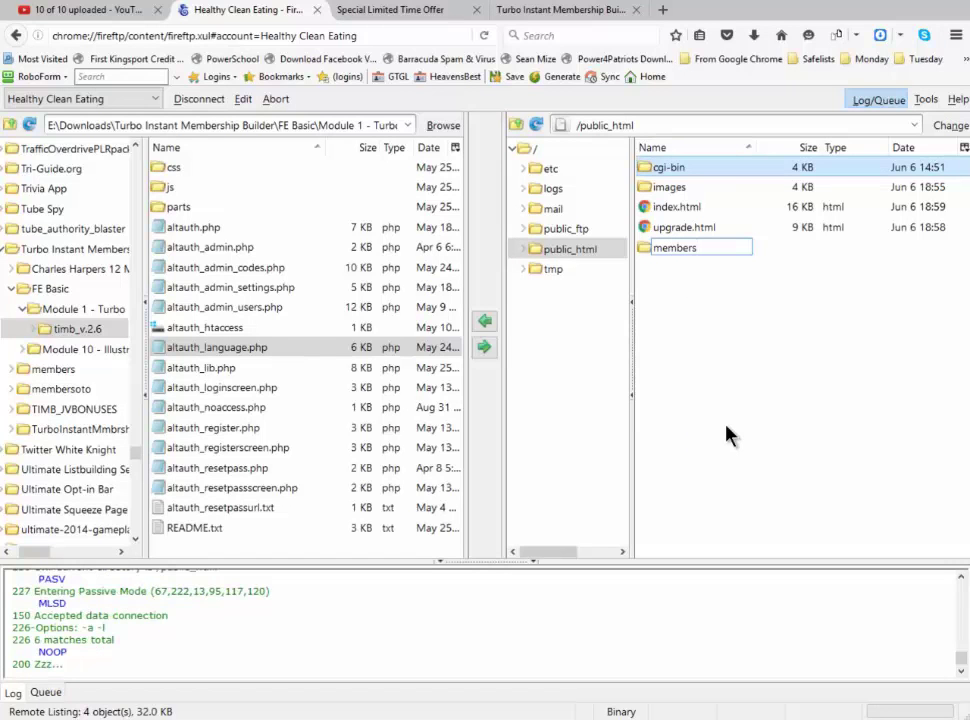
key(Return)
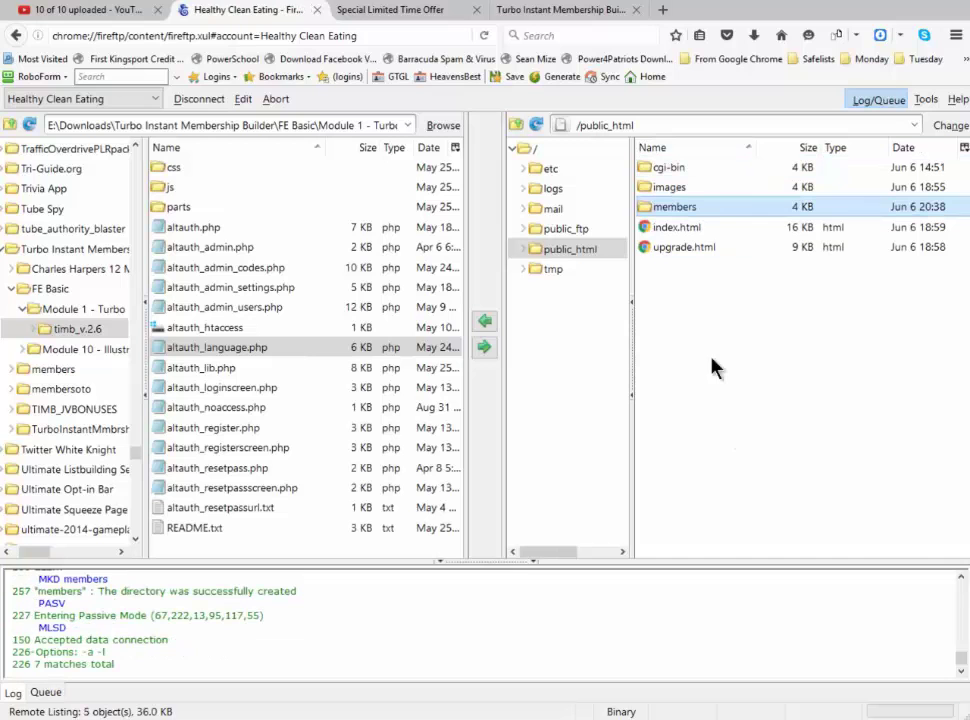
Create a second remote folder, 'members2', alongside 'members' in /public_html
right_click(687, 302)
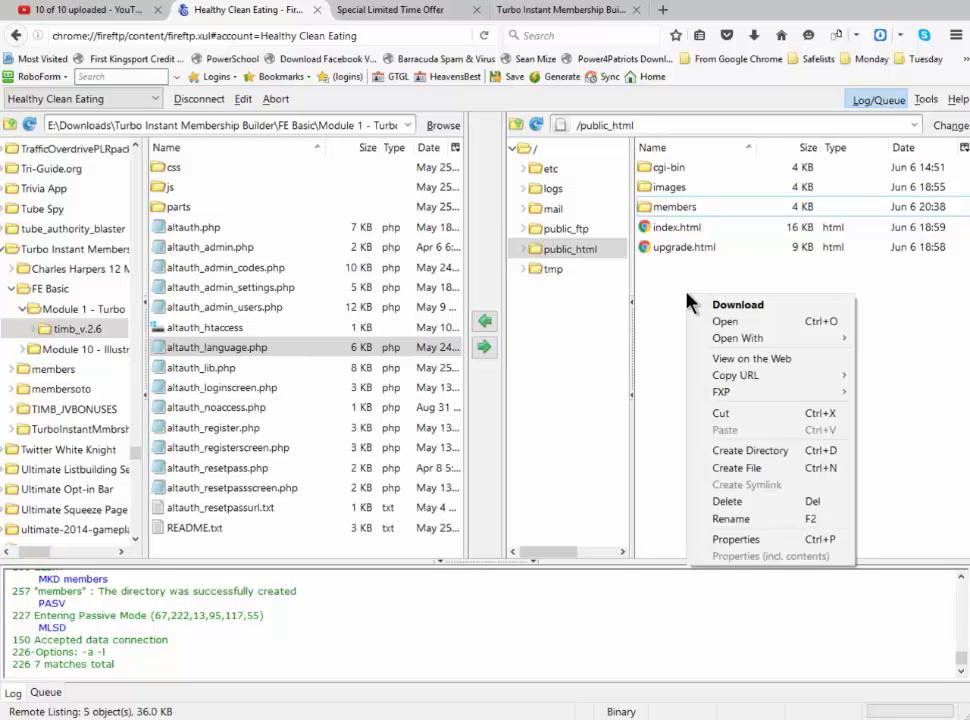
click(716, 452)
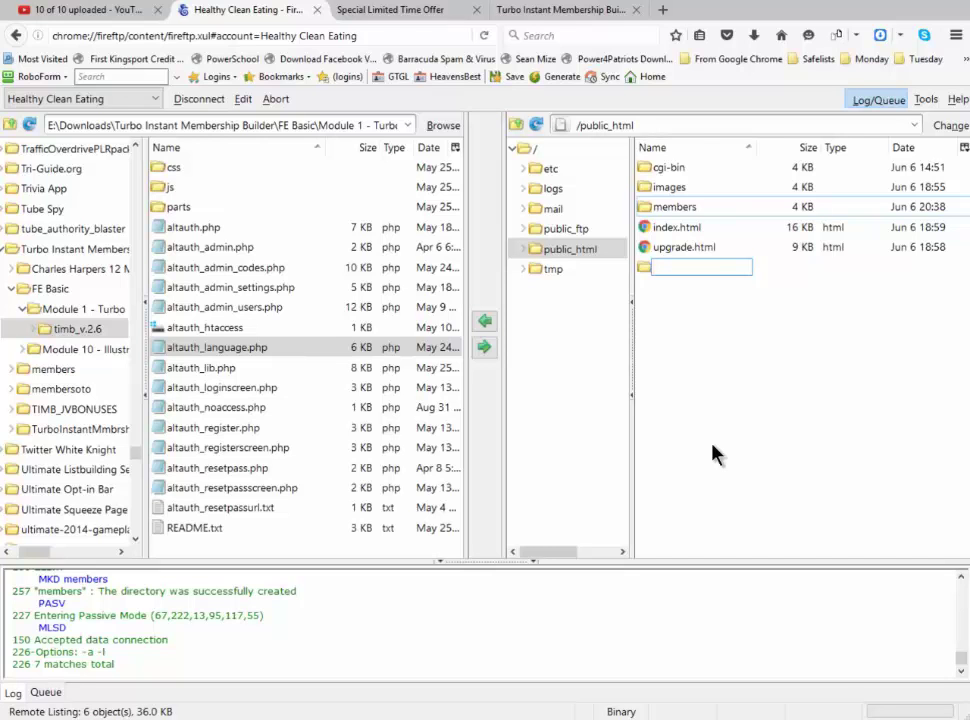
text(members2)
key(Return)
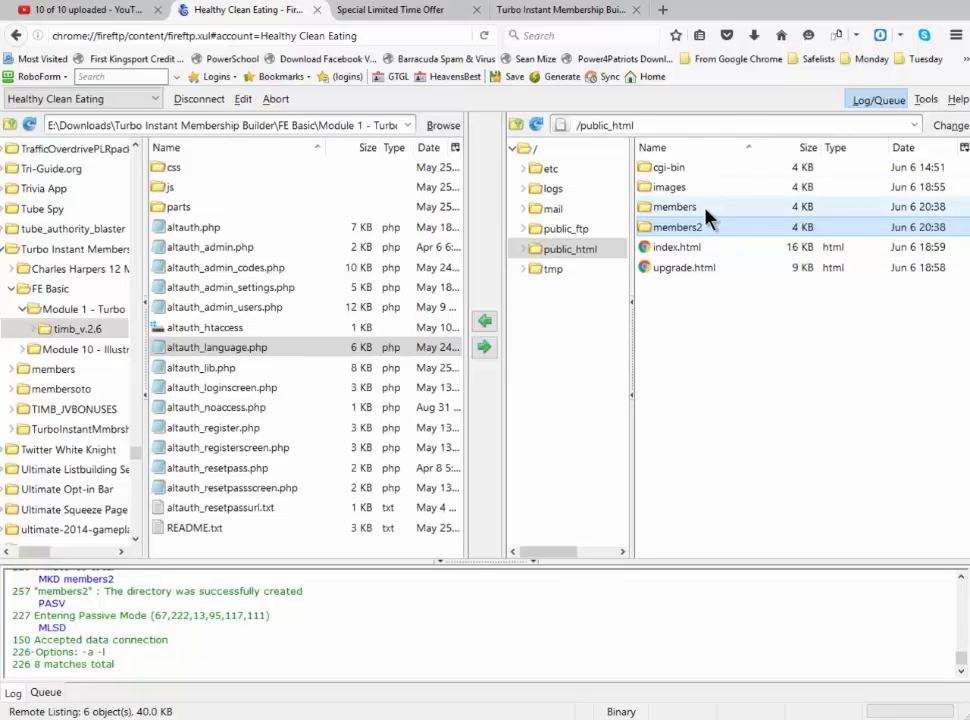
click(648, 210)
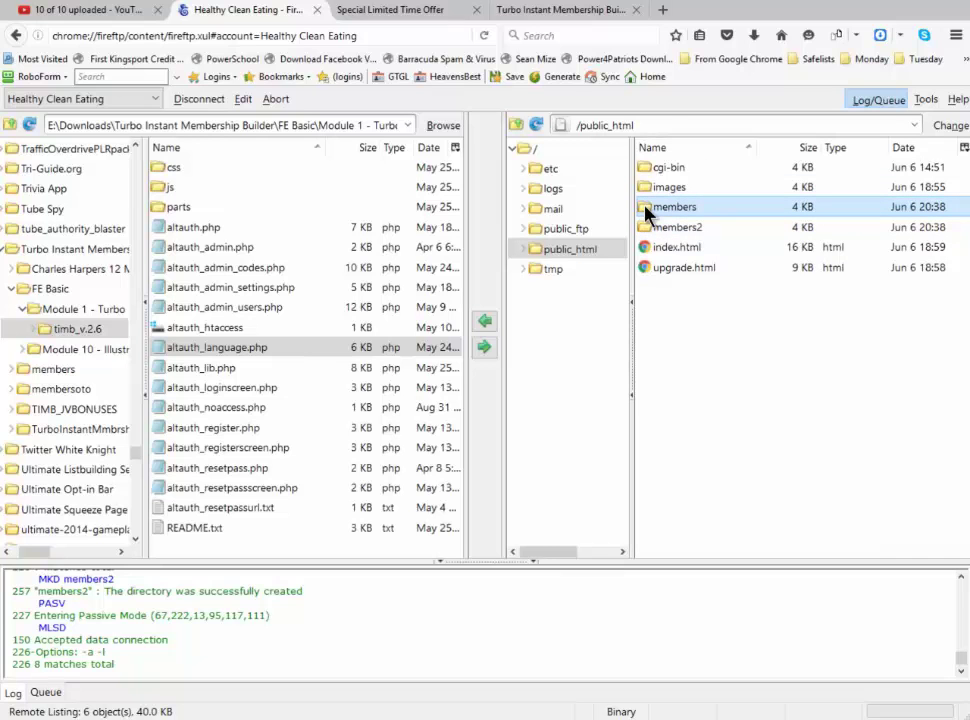
Upload local files css through altauth_resetpassurl.txt, excluding README, into /public_html/members
double_click(648, 210)
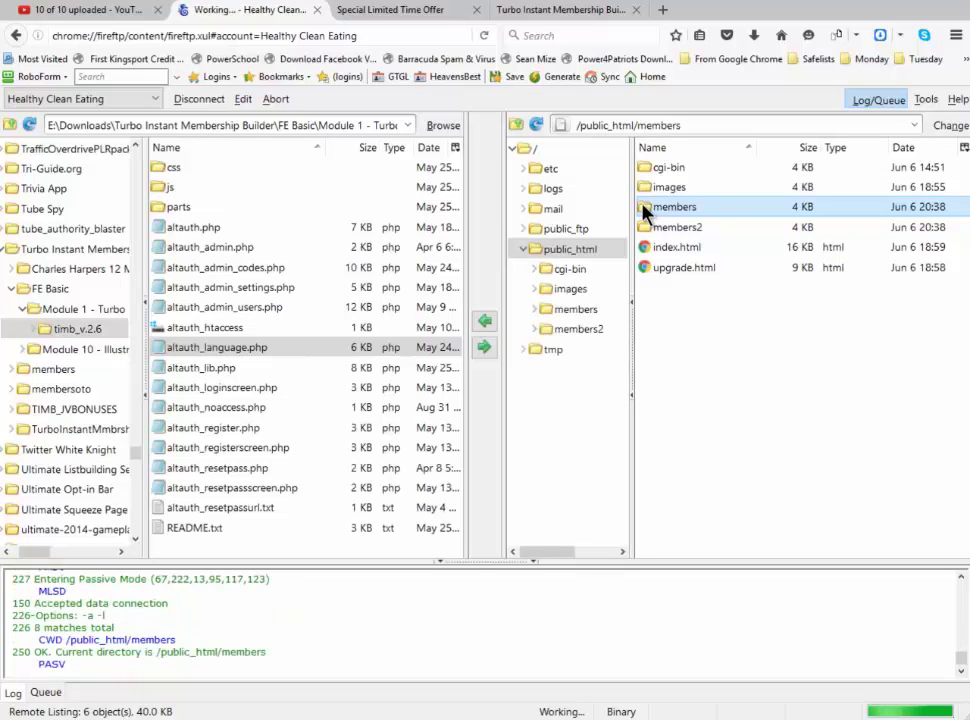
click(218, 170)
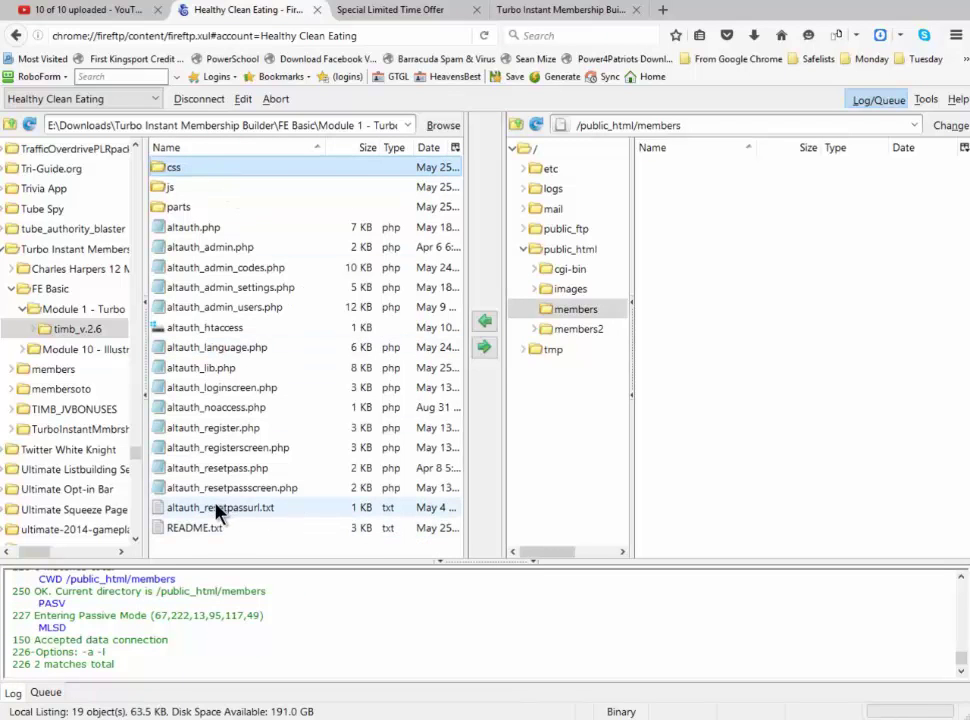
shift+click(218, 510)
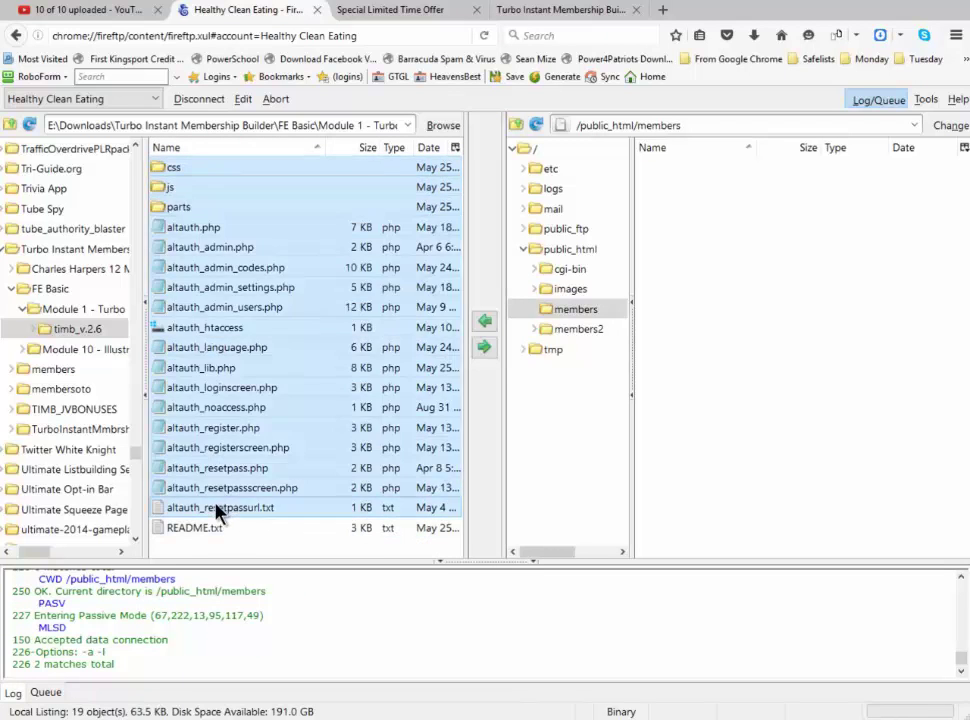
click(483, 352)
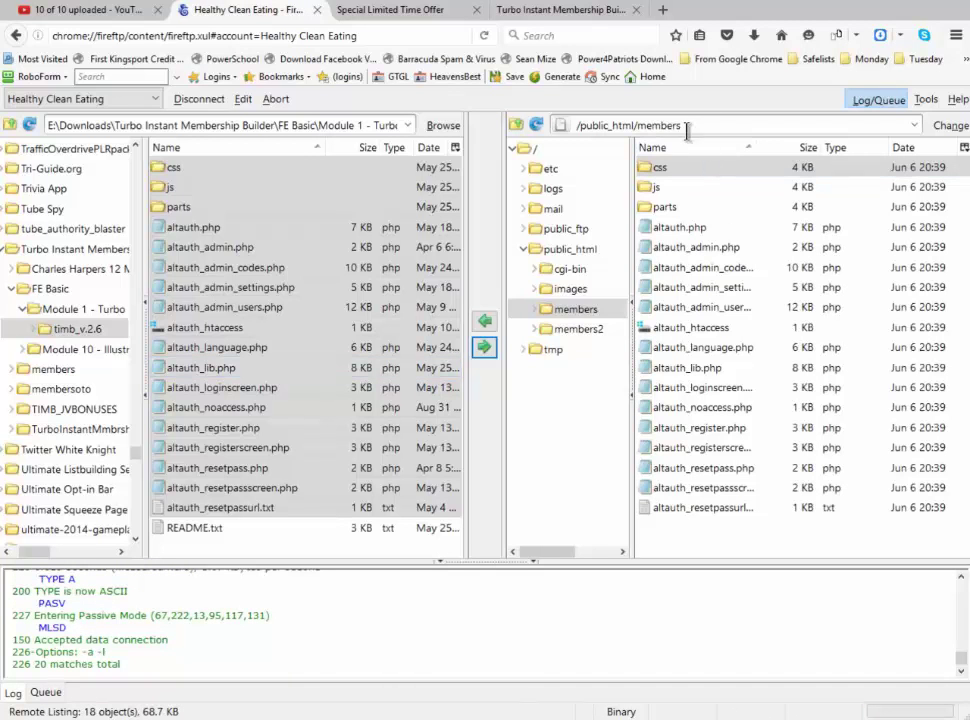
Upload the selected script files into the remote members2 folder, then go back to public_html and select members
click(577, 331)
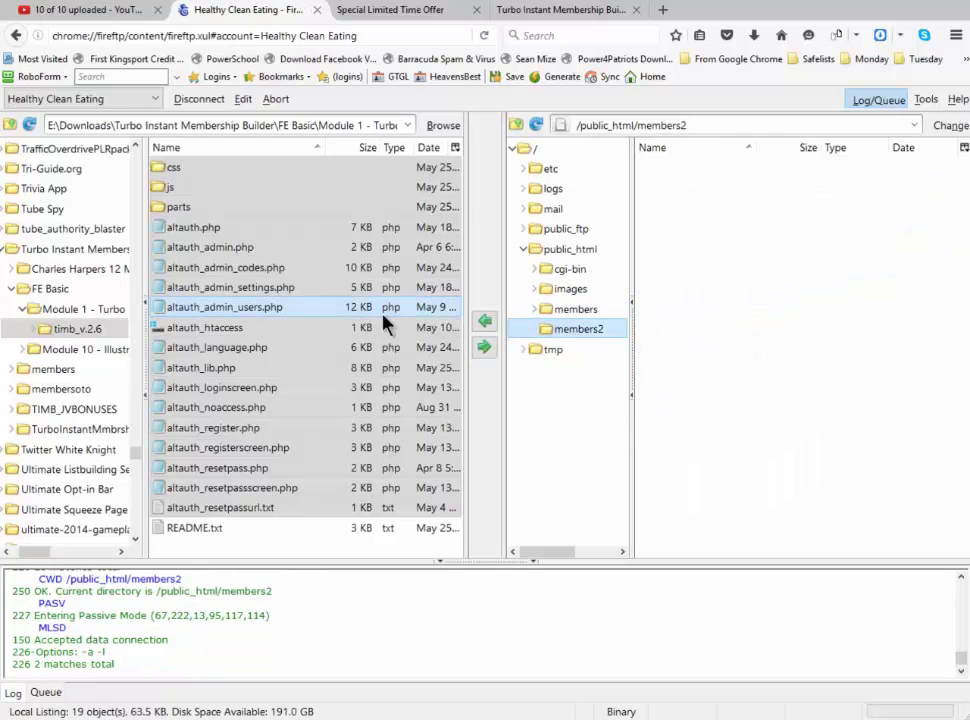
click(484, 348)
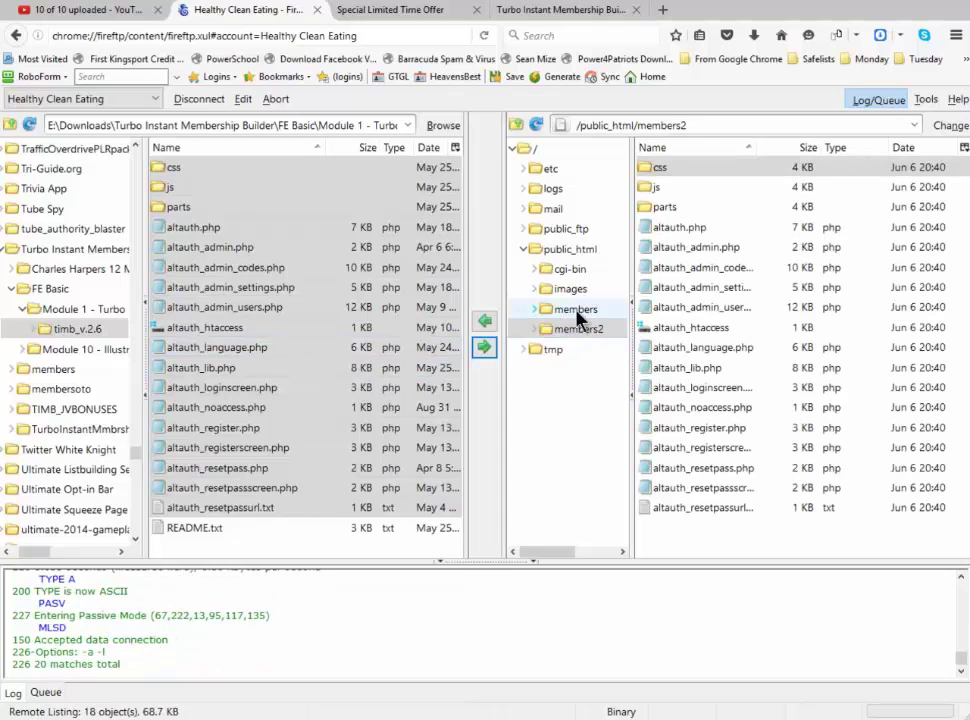
click(580, 254)
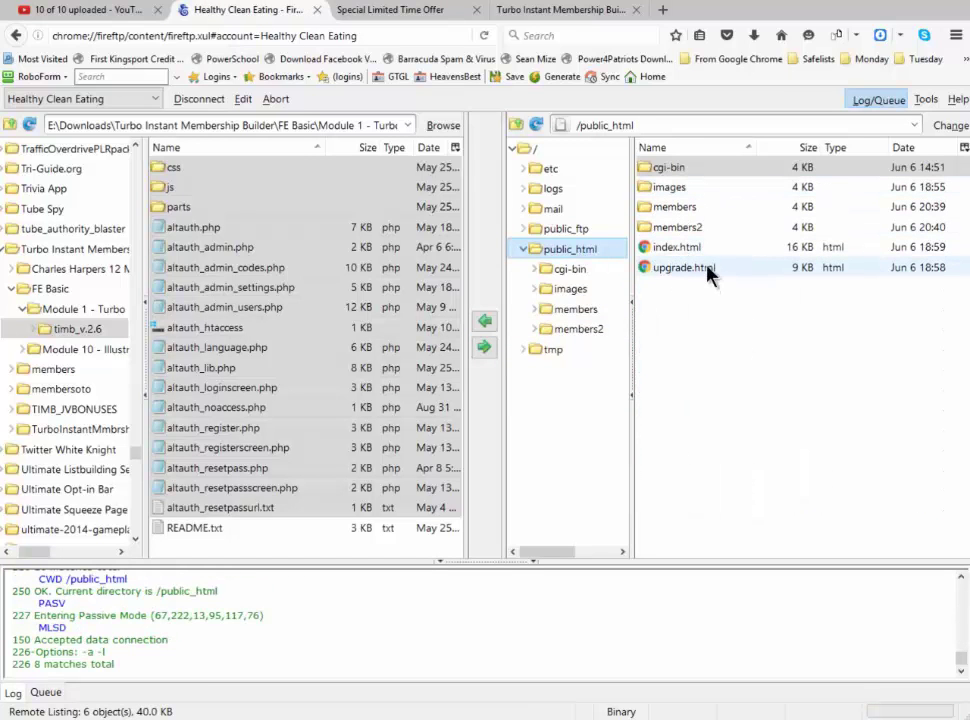
click(676, 210)
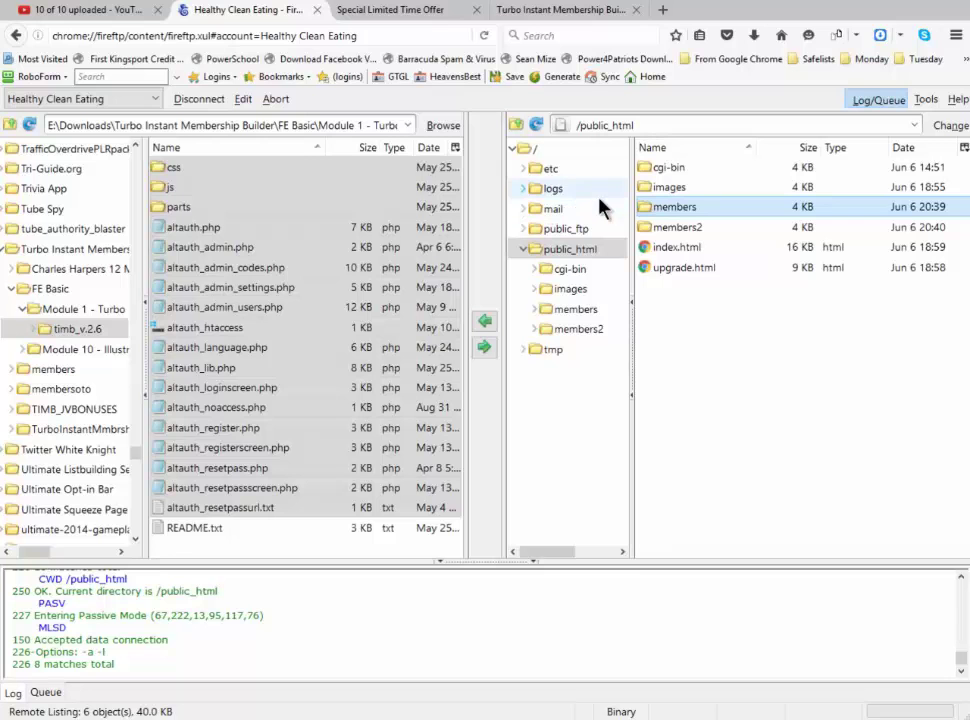
Append /members/ to the healthycleaneating.info address in the Clean Eating site tab
click(400, 10)
click(220, 36)
click(220, 36)
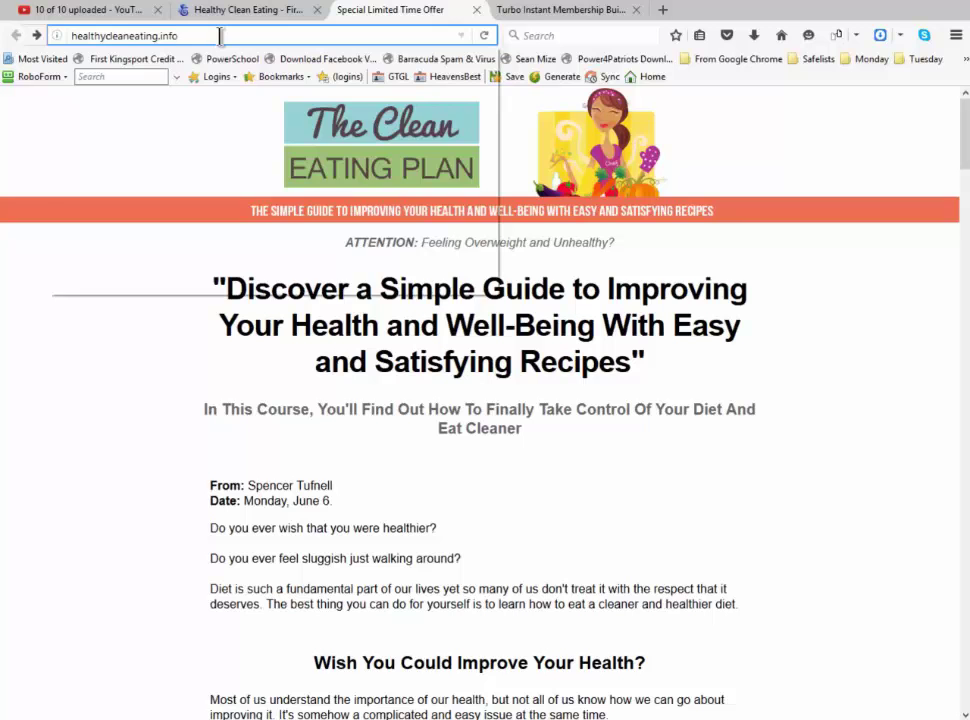
text(/members)
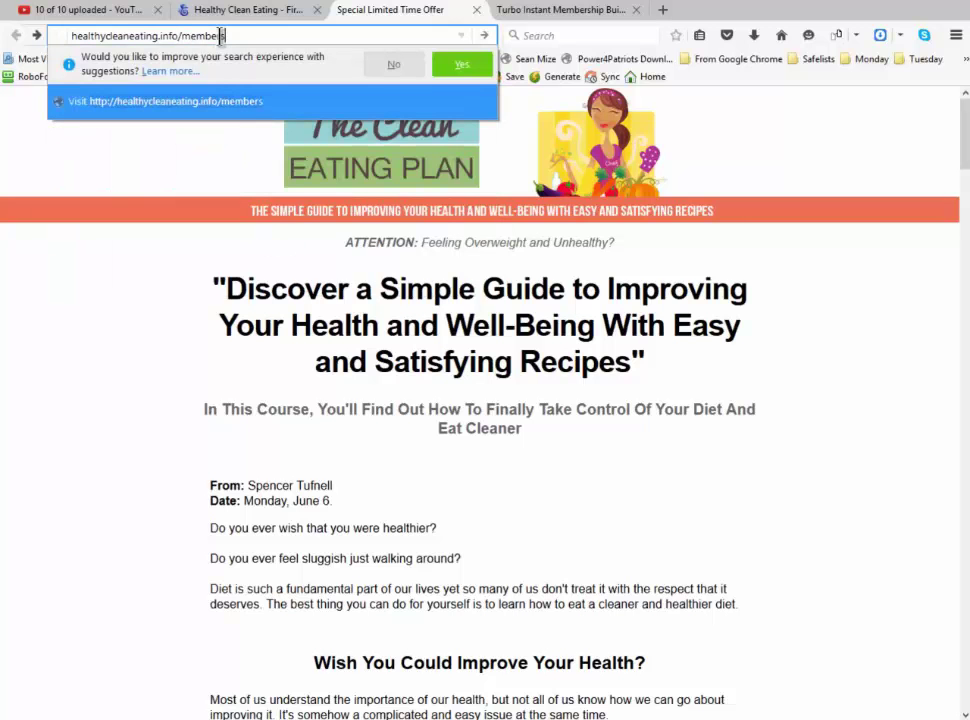
text(/)
Copy the file name altauth_admin.php in FireFTP and add it after /members/ in the site's address
click(277, 11)
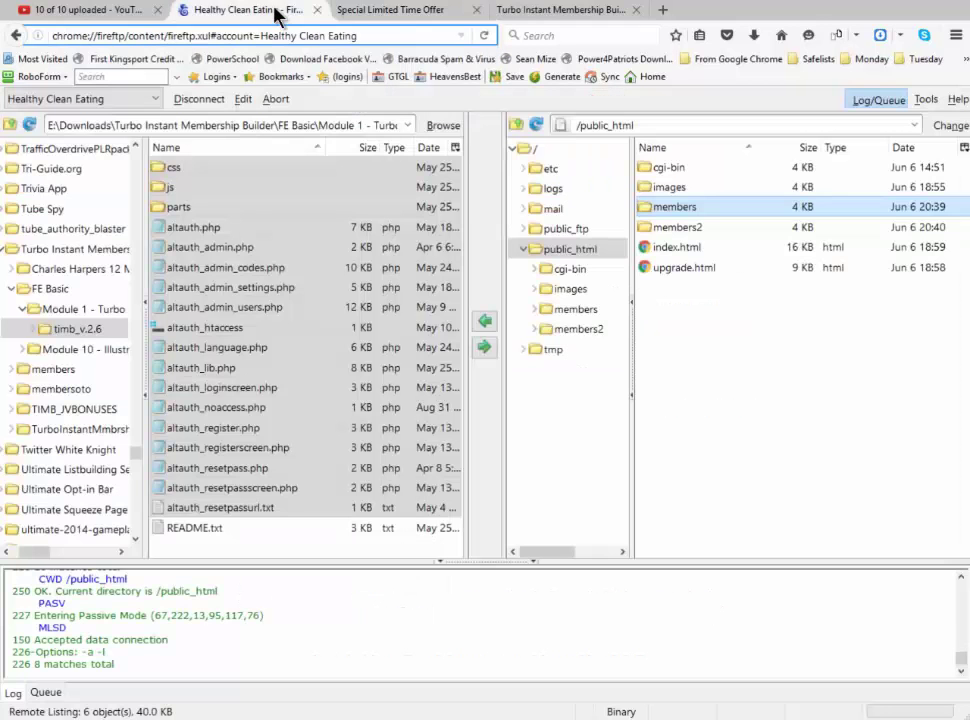
click(237, 257)
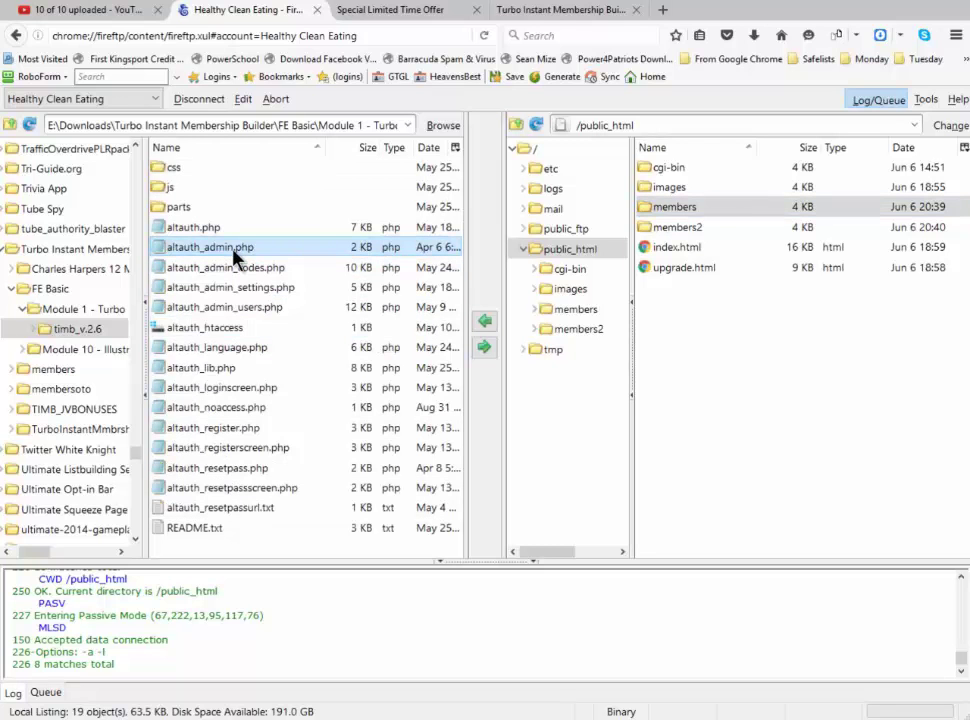
right_click(238, 255)
click(265, 422)
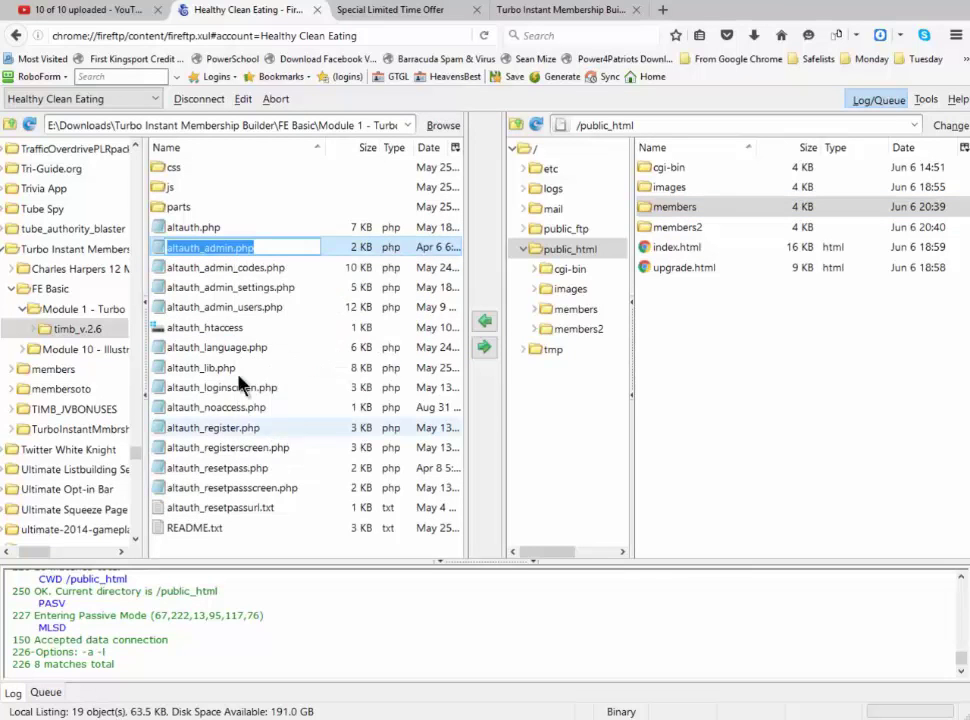
right_click(237, 249)
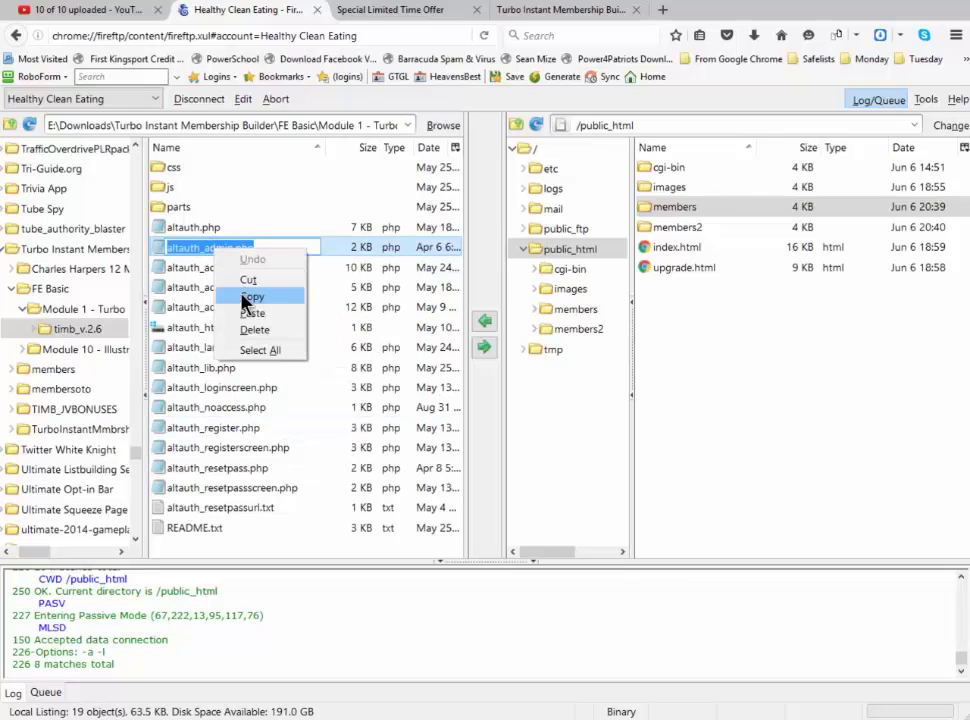
click(248, 298)
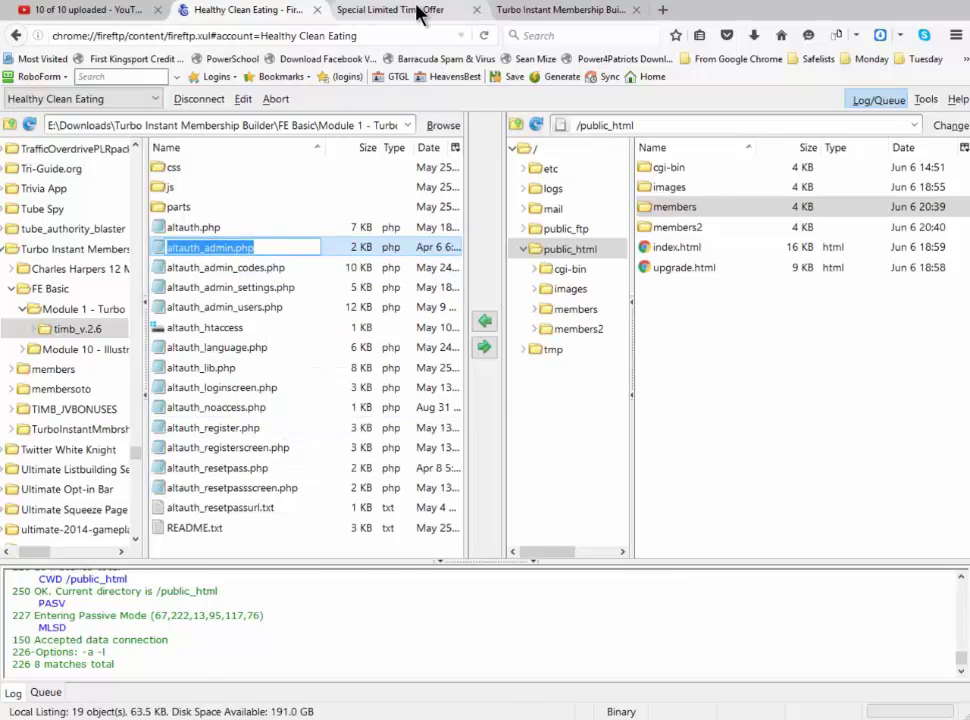
click(420, 11)
click(268, 36)
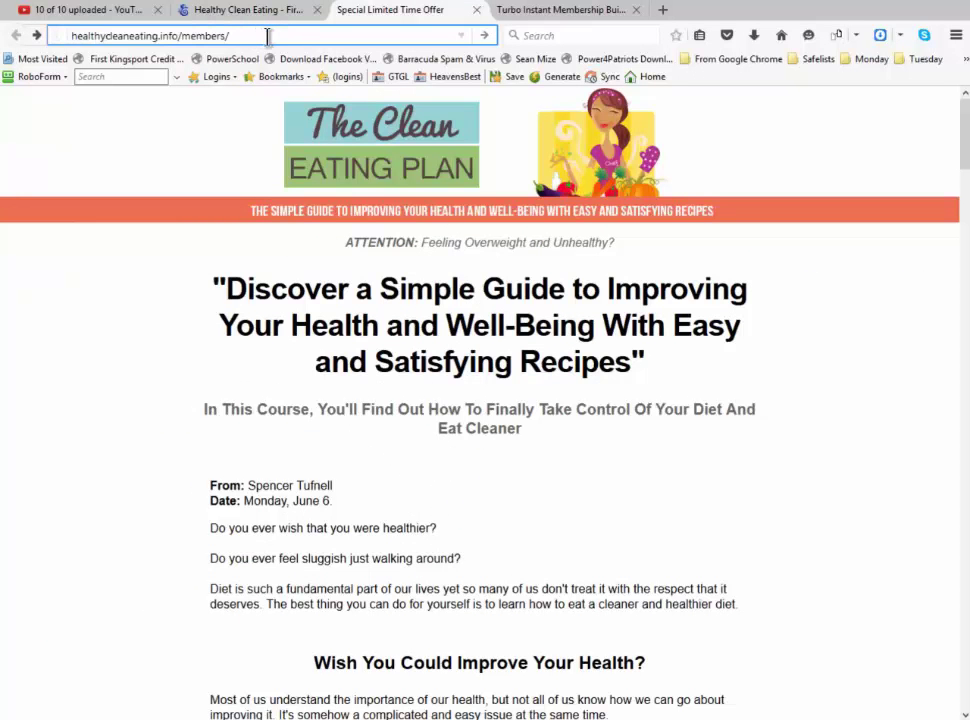
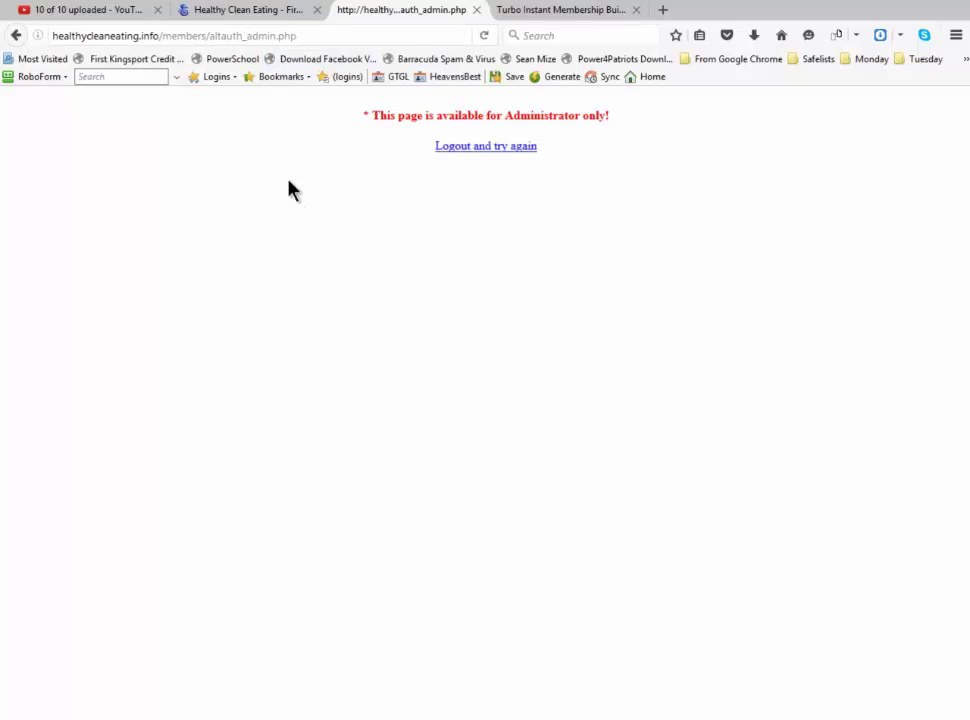
Switch from the 'Administrator only' page back to the Healthy Clean Eating FireFTP tab
click(268, 10)
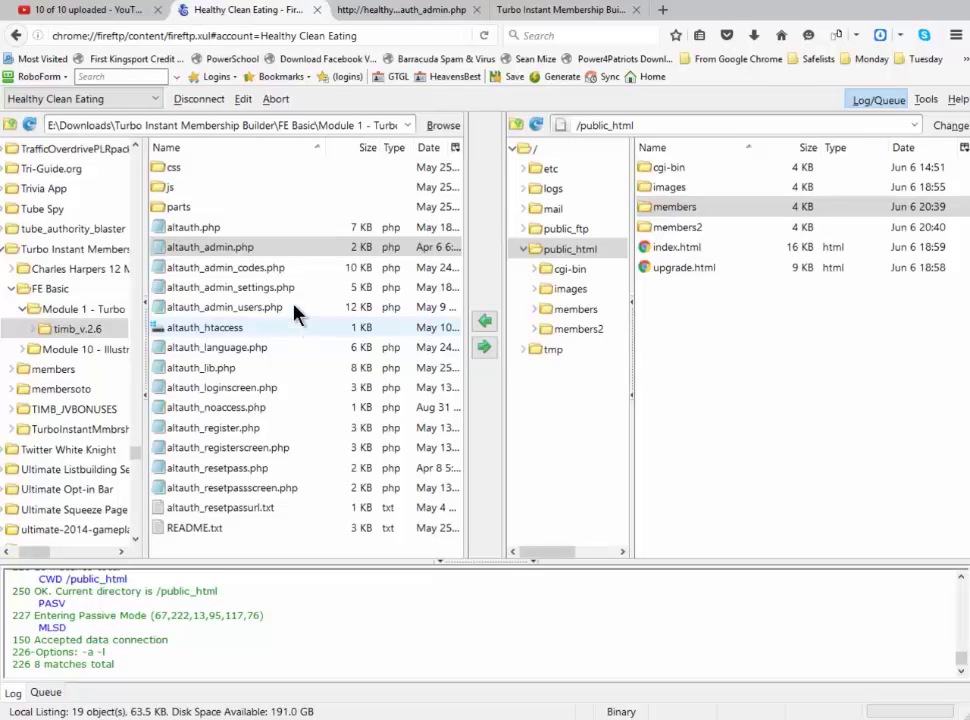
Copy the local file name altauth.php, then return to the altauth_admin.php browser tab
click(224, 233)
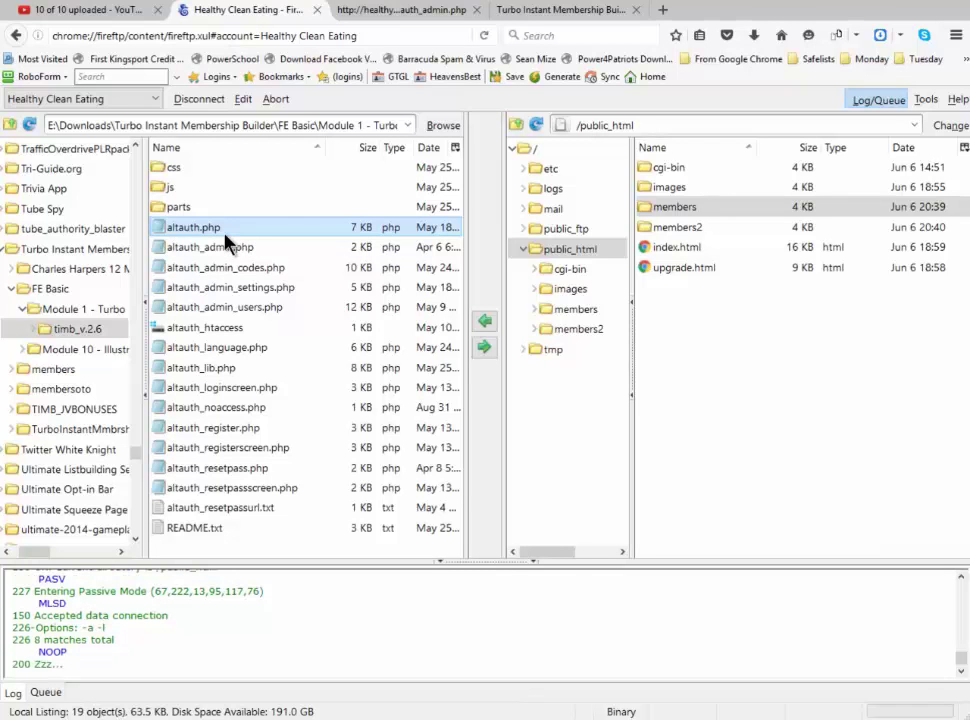
right_click(225, 241)
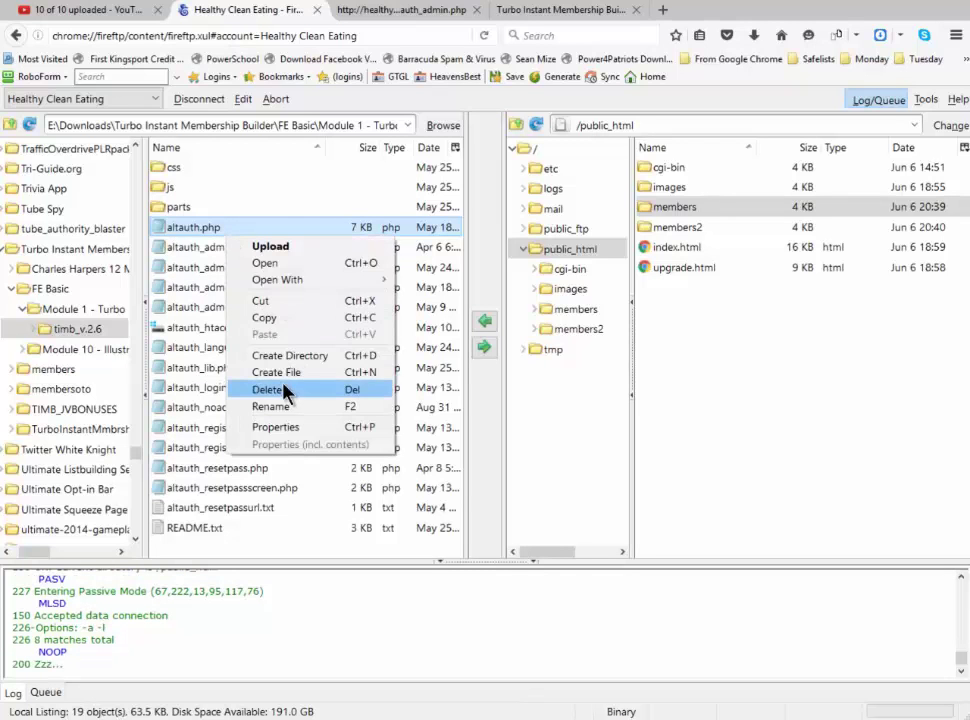
click(282, 407)
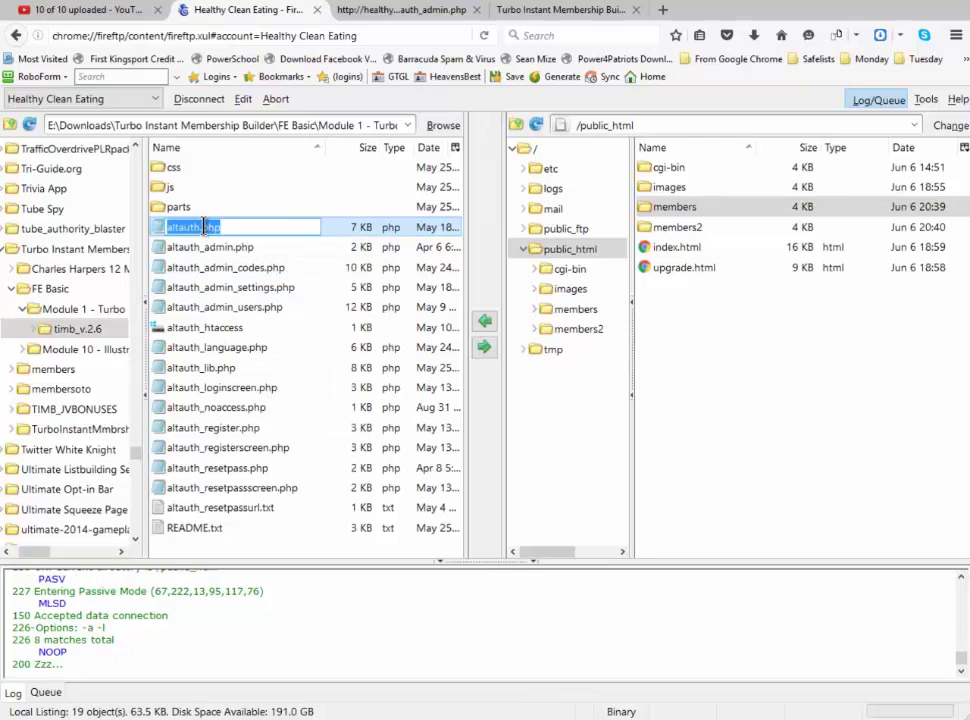
right_click(225, 230)
click(245, 277)
click(395, 12)
Trim altauth_admin.php off the end of the healthycleaneating.info/members/ address
click(340, 38)
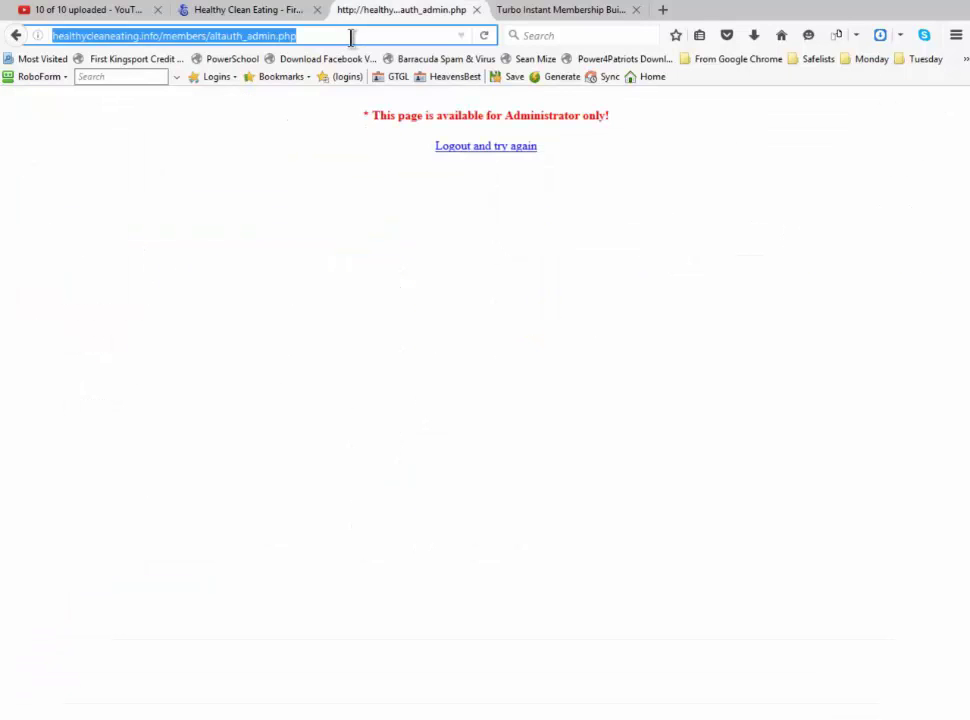
click(351, 37)
key(BackSpace)
key(BackSpace)
key(BackSpace)
key(BackSpace)
key(BackSpace)
key(BackSpace)
key(BackSpace)
key(BackSpace)
key(BackSpace)
key(BackSpace)
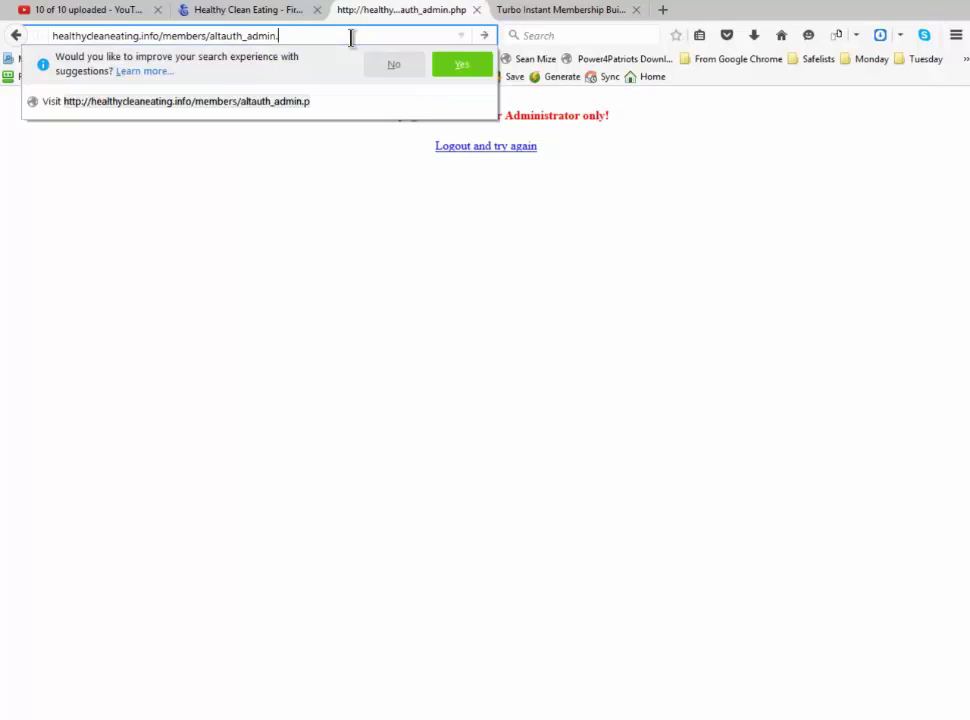
key(BackSpace)
key(BackSpace)
key(BackSpace)
key(BackSpace)
key(BackSpace)
key(BackSpace)
key(BackSpace)
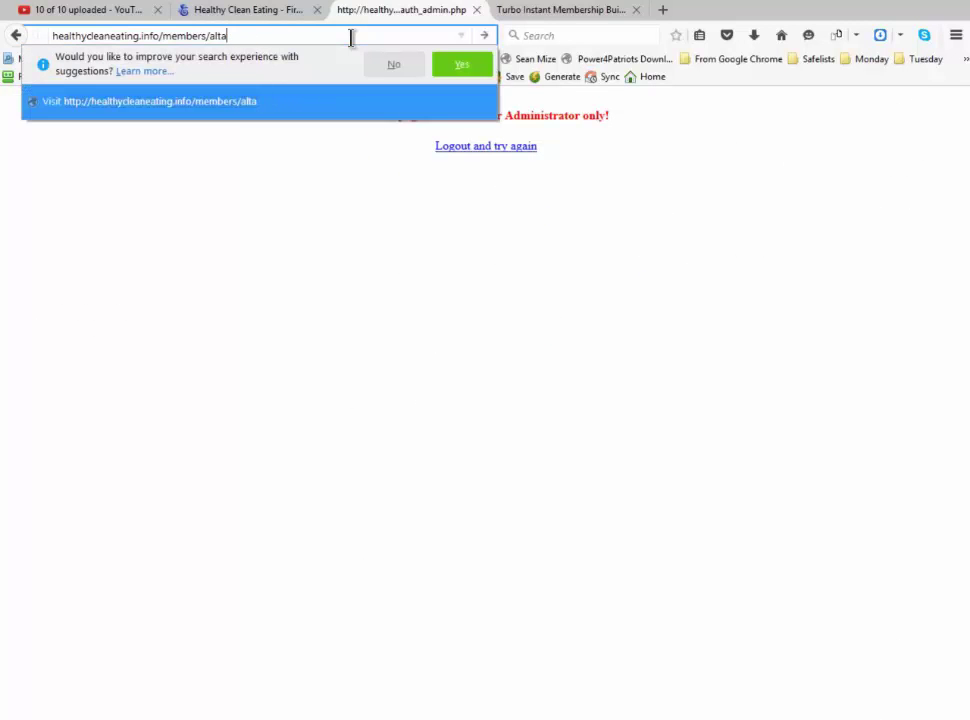
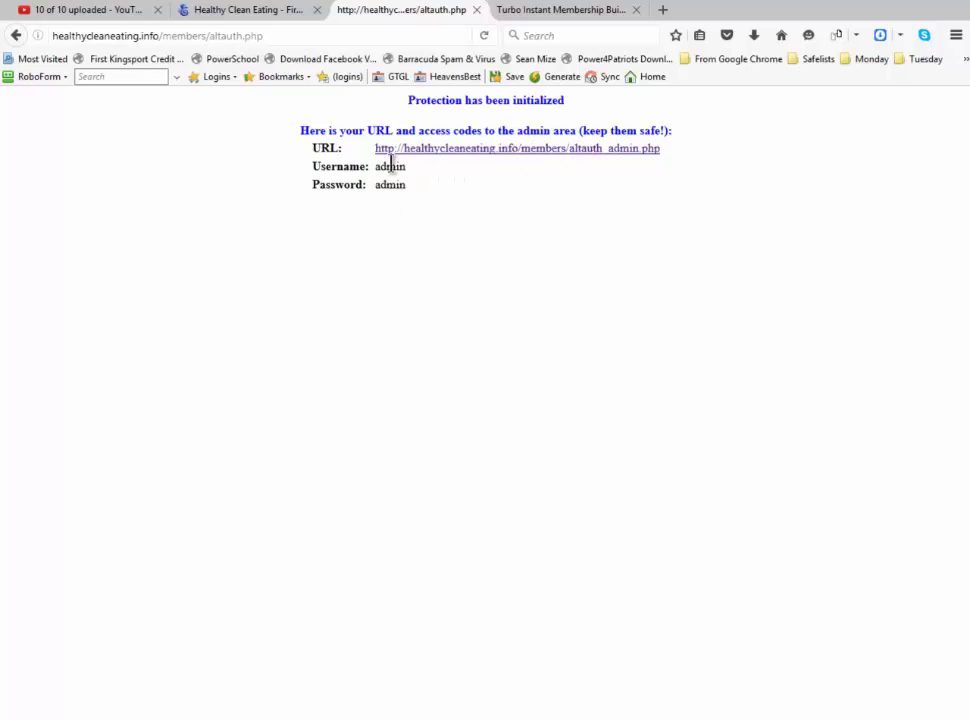
Change the address to healthycleaneating.info/members2/altauth.php and load it to initialize protection
click(346, 40)
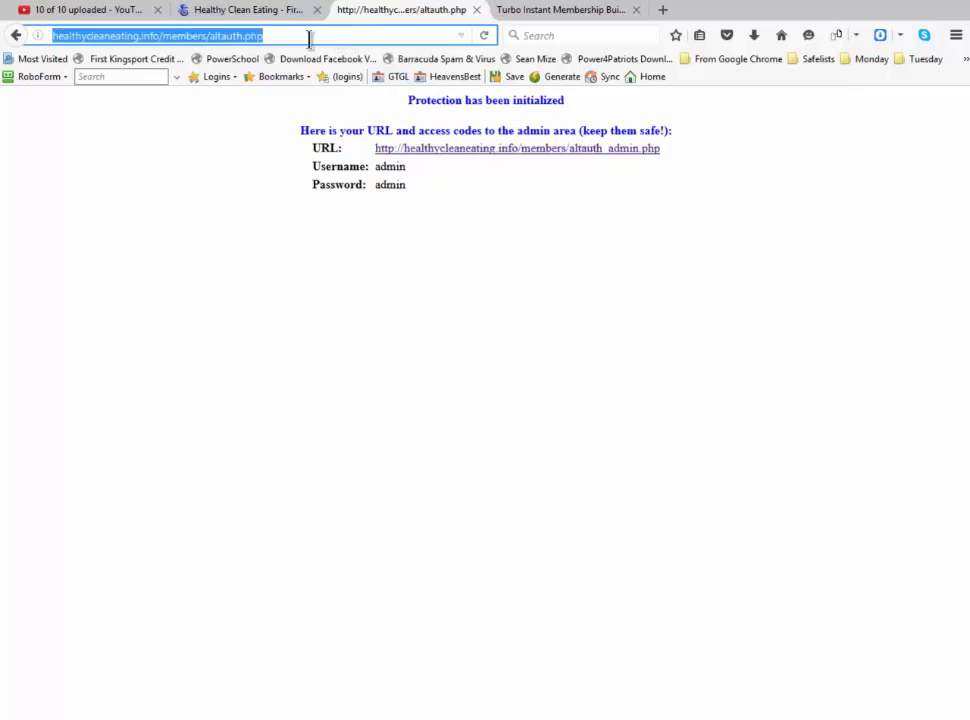
click(204, 36)
drag(206, 36, 307, 37)
key(ctrl+c)
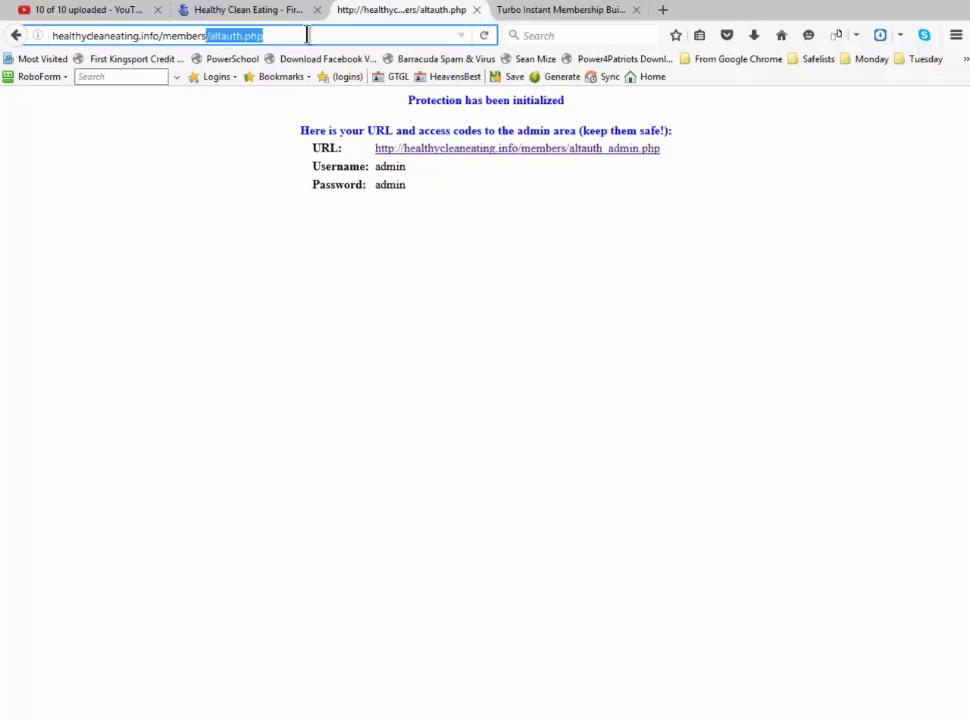
text(2/)
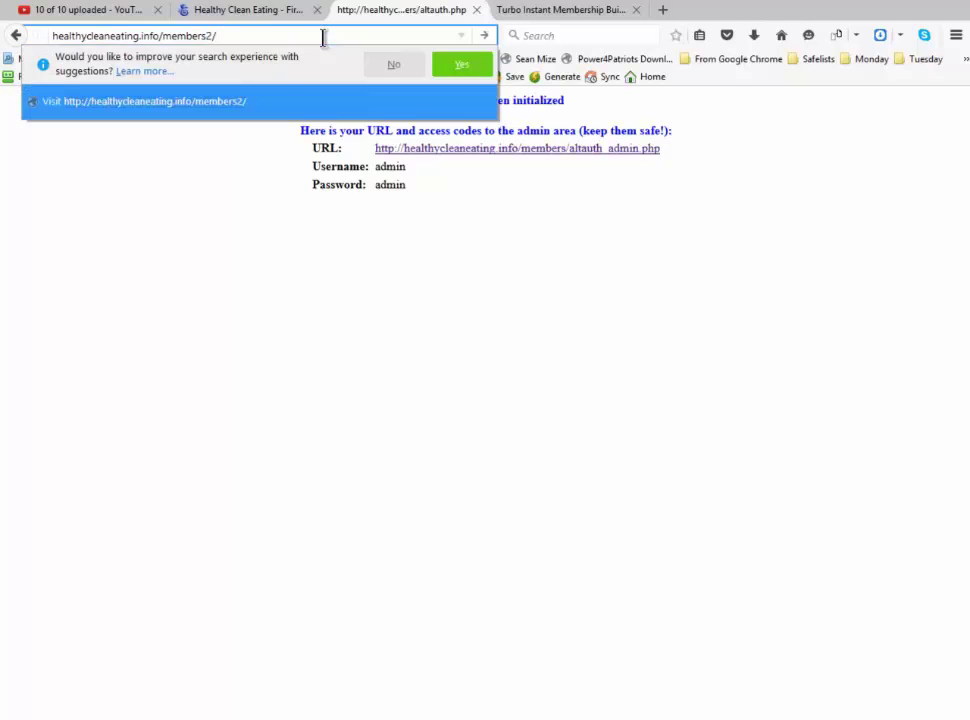
key(ctrl+v)
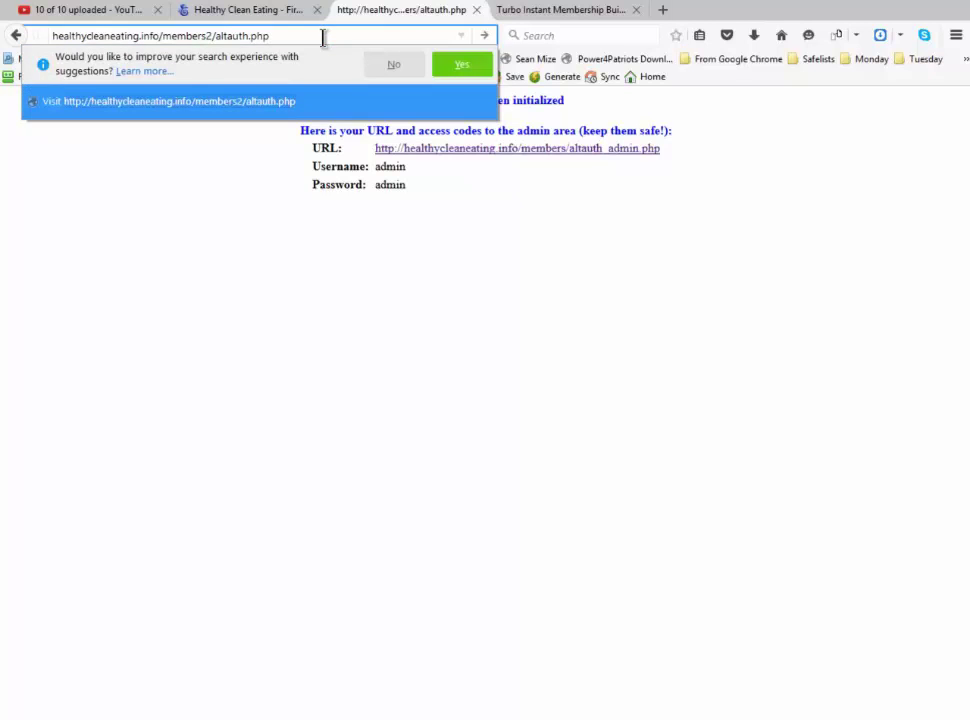
key(Return)
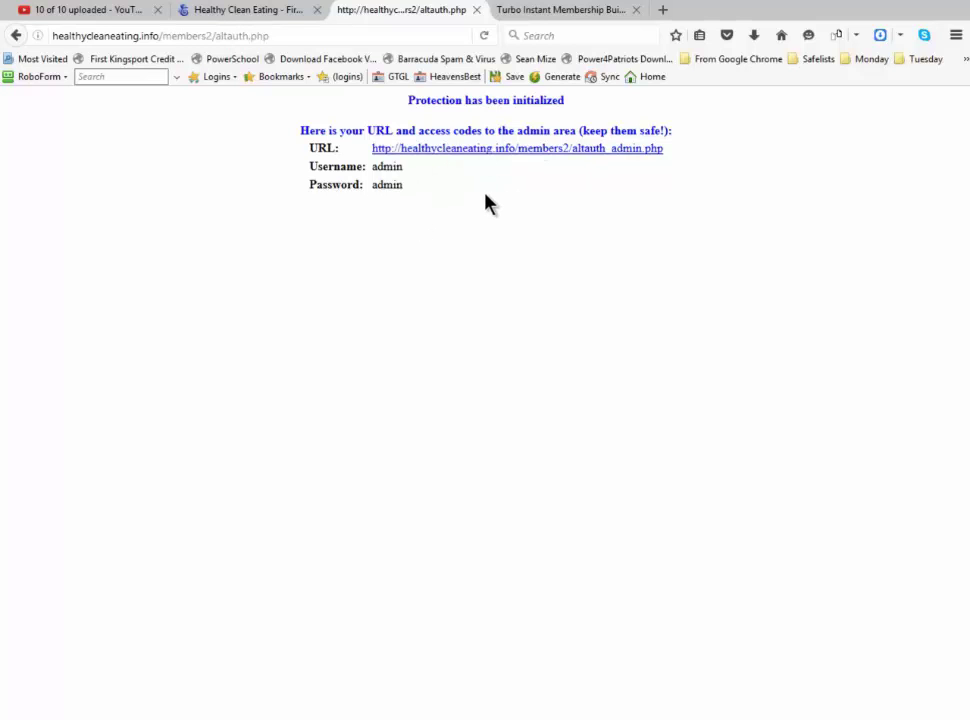
click(249, 14)
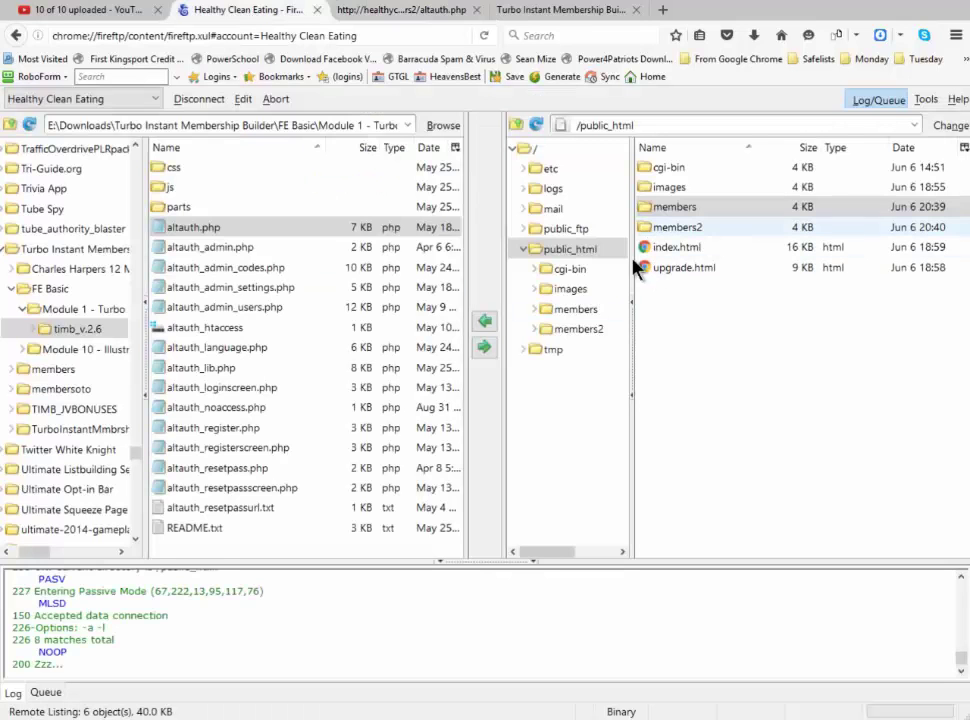
click(576, 312)
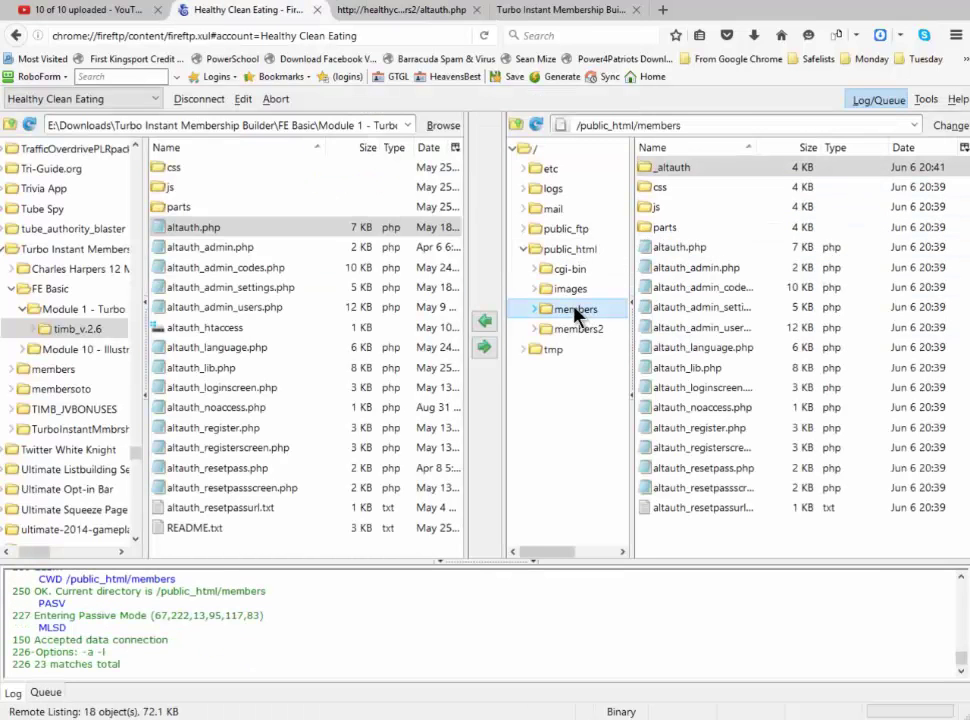
click(575, 311)
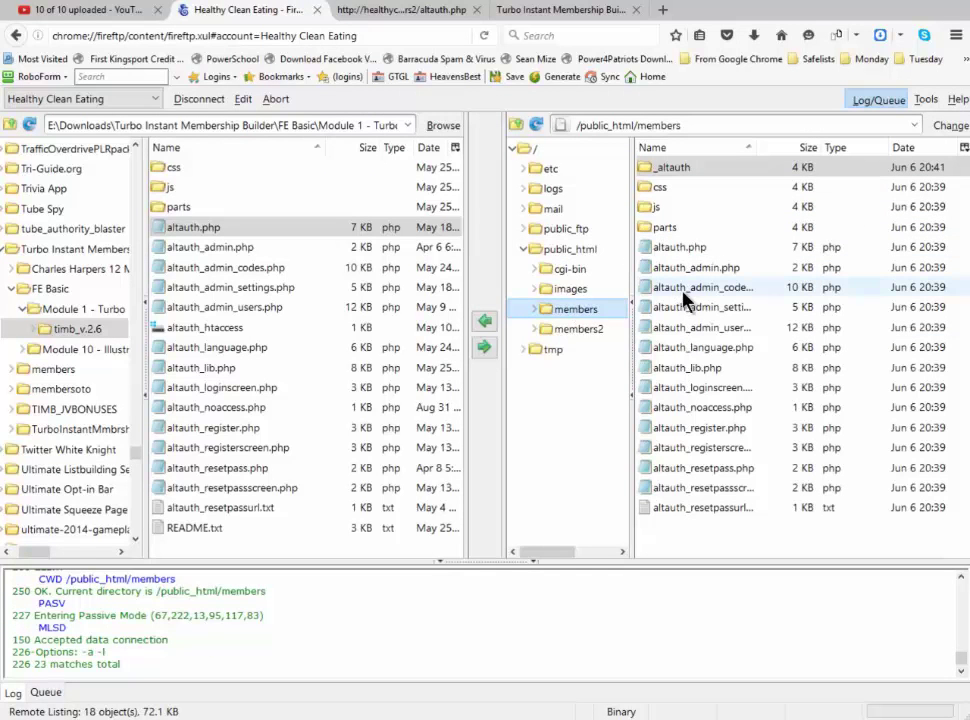
click(536, 125)
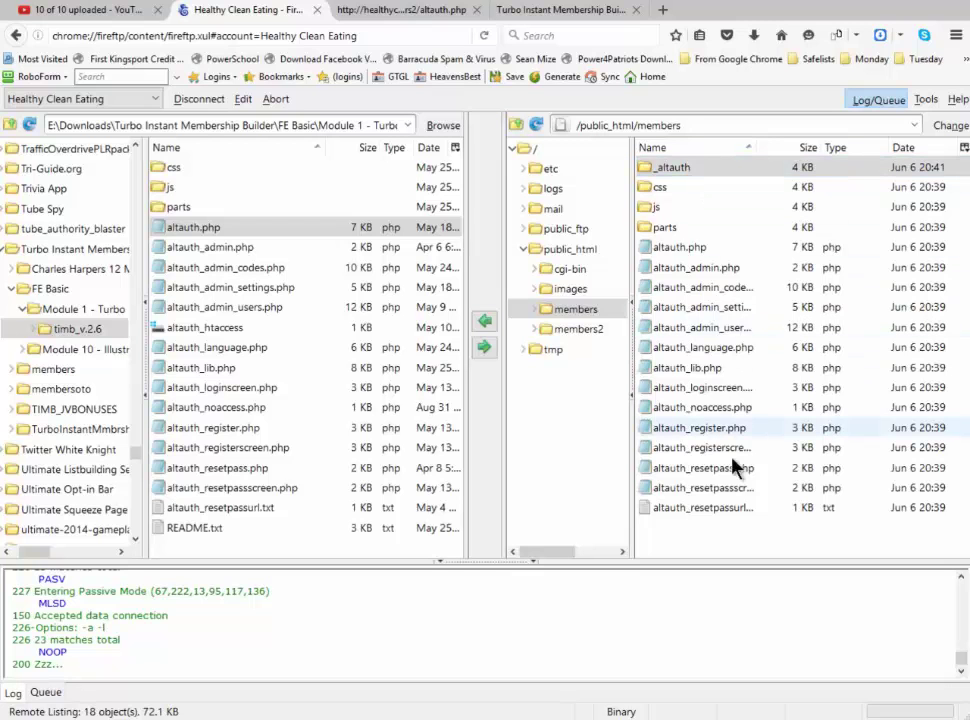
click(585, 330)
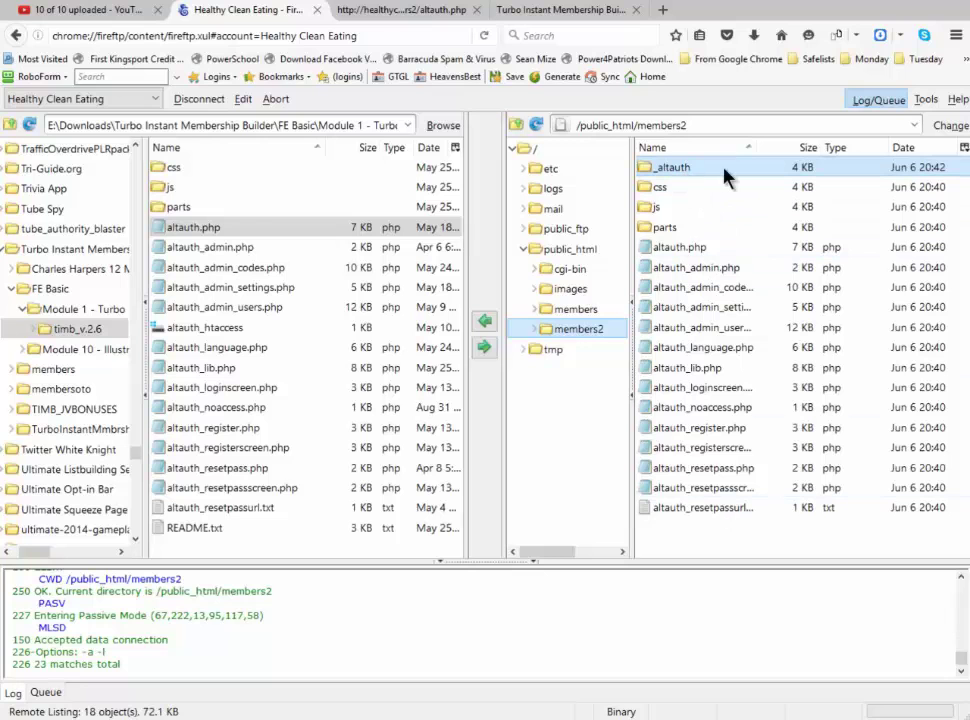
click(410, 10)
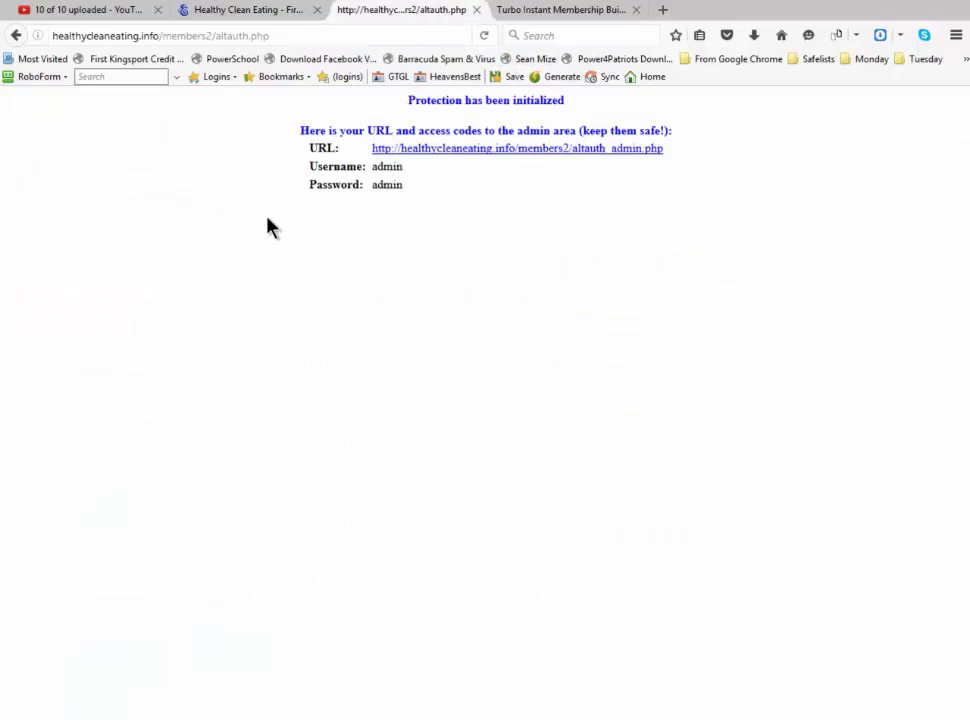
Copy the admin link and load it as healthycleaneating.info/members/altauth_admin.php instead of members2
right_click(511, 151)
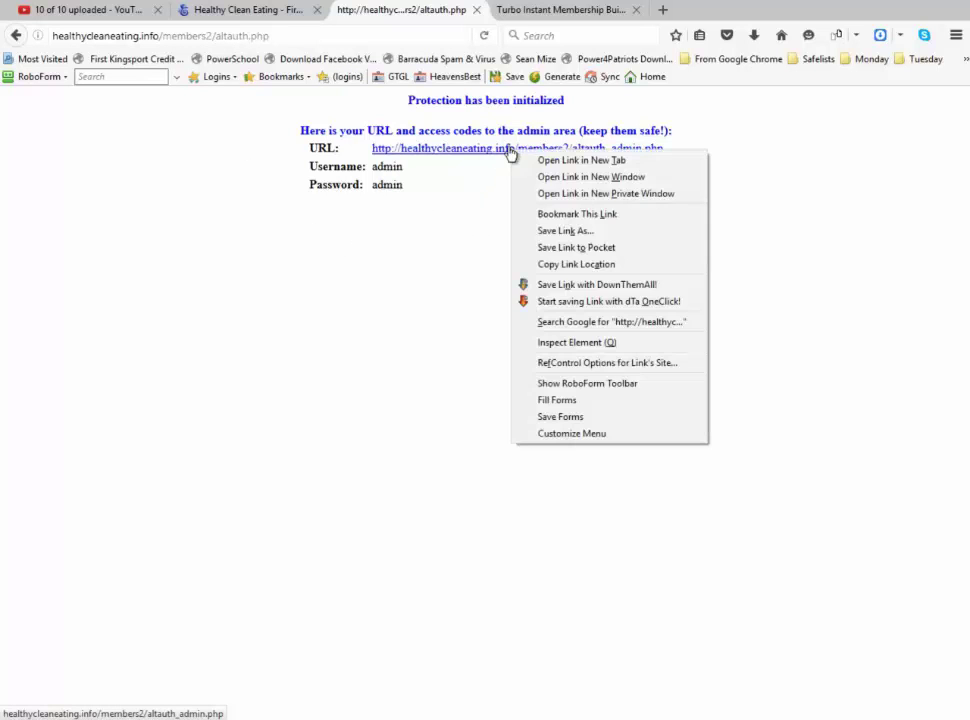
click(566, 265)
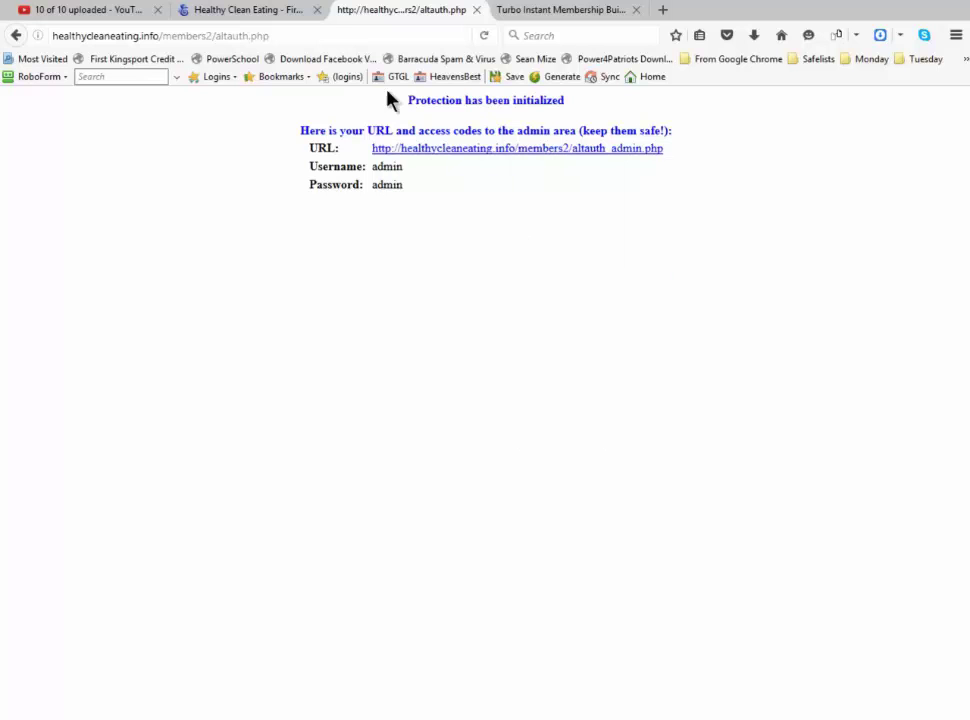
click(304, 35)
key(ctrl+v)
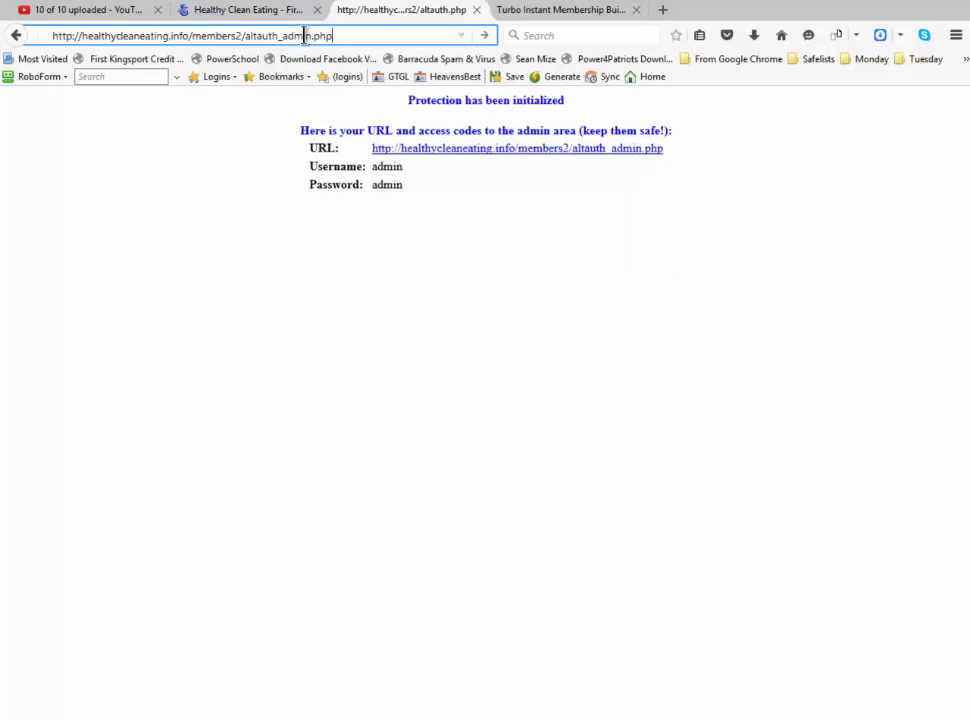
key(Left)
key(Left)
key(Left)
key(Left)
key(Left)
key(Left)
key(Left)
key(Left)
key(Left)
key(Left)
key(Left)
key(Left)
key(Left)
key(Left)
key(Left)
key(Left)
key(Left)
key(Left)
key(BackSpace)
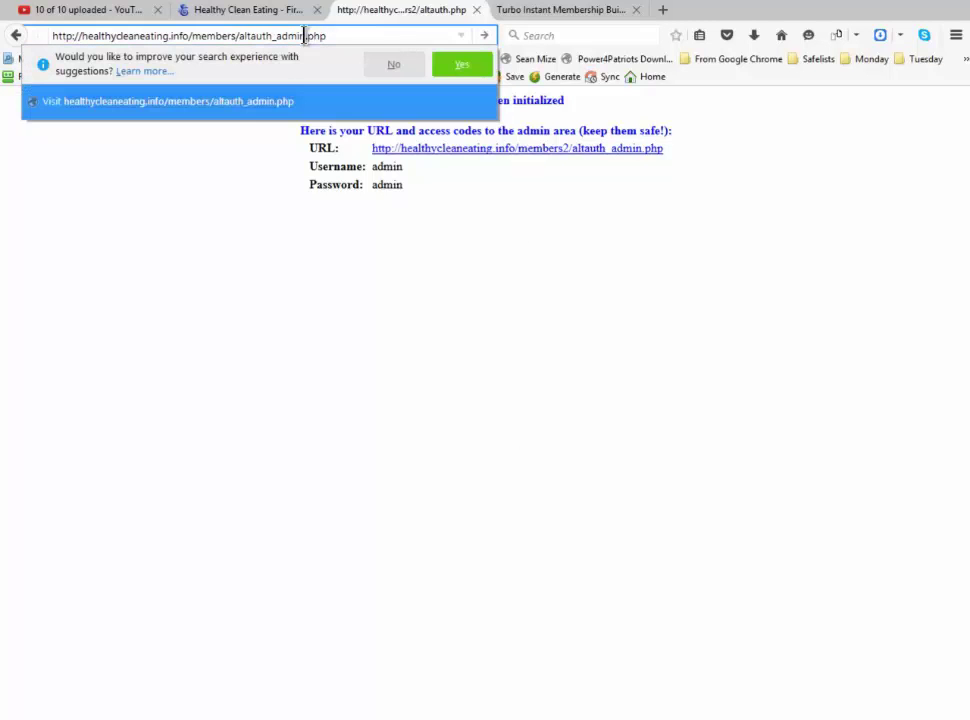
key(End)
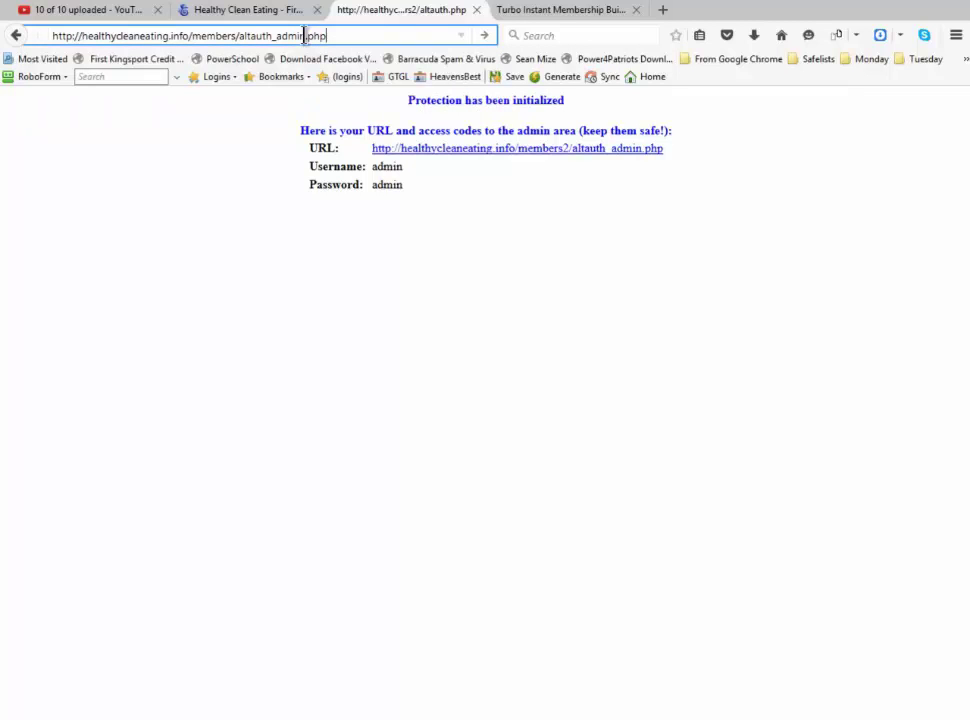
key(Return)
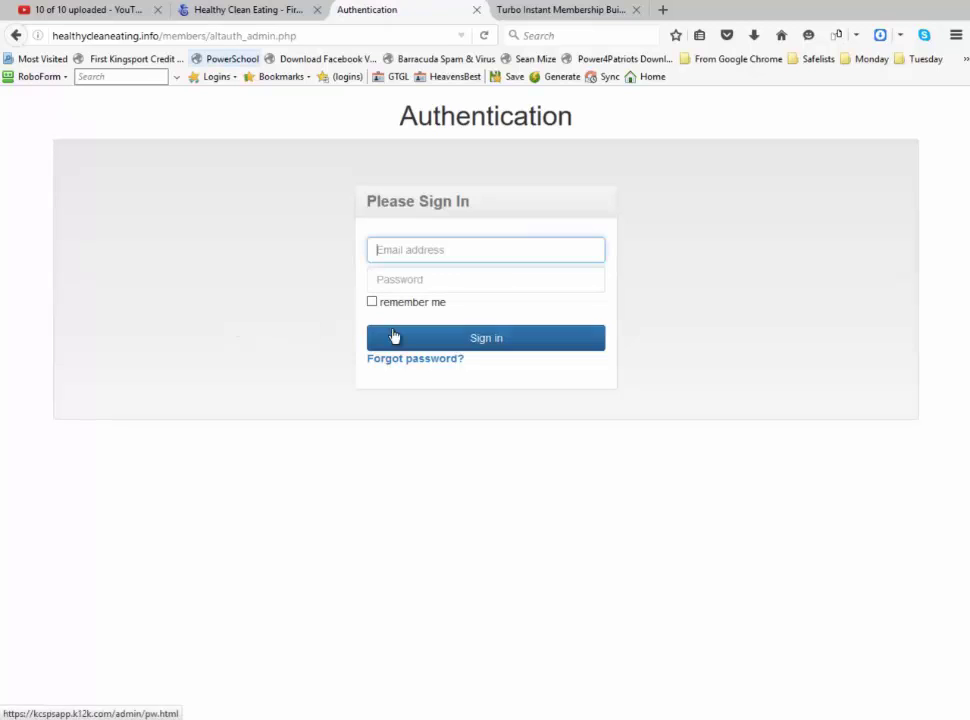
Sign in as admin with the admin password and decline saving the login
click(436, 249)
text(admin)
key(Tab)
text(•••••)
click(487, 344)
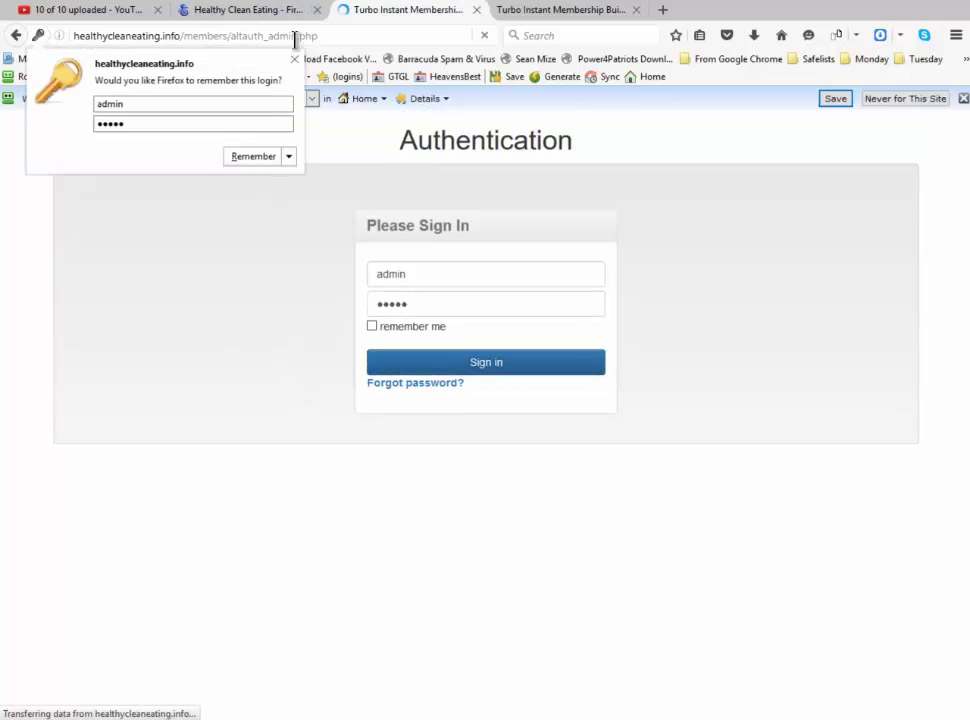
click(293, 61)
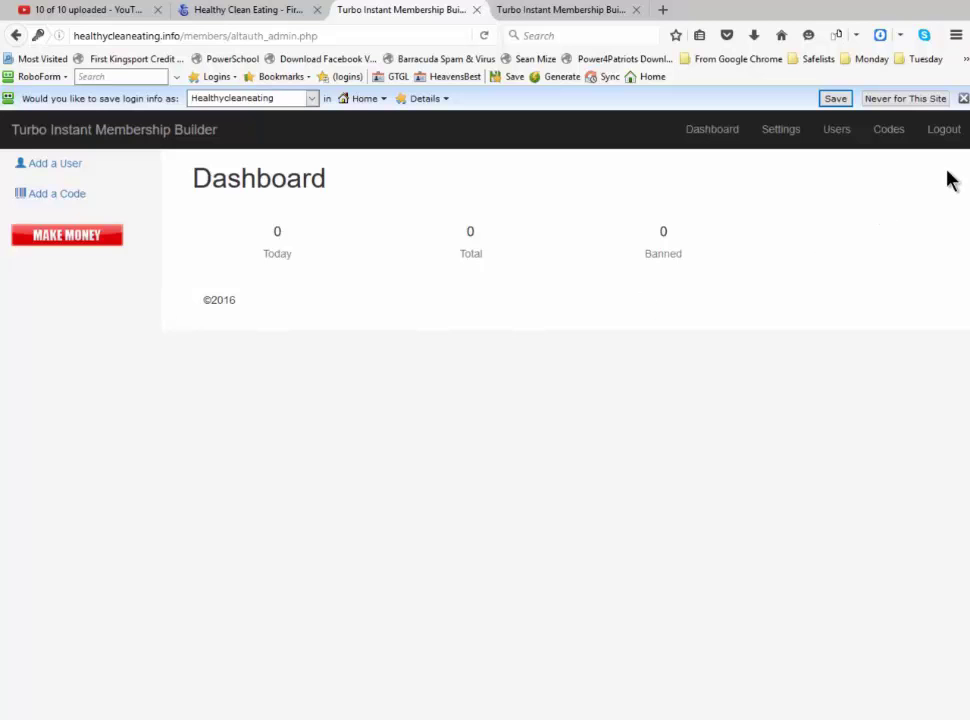
Open Settings and enter the admin e-mail address
click(779, 132)
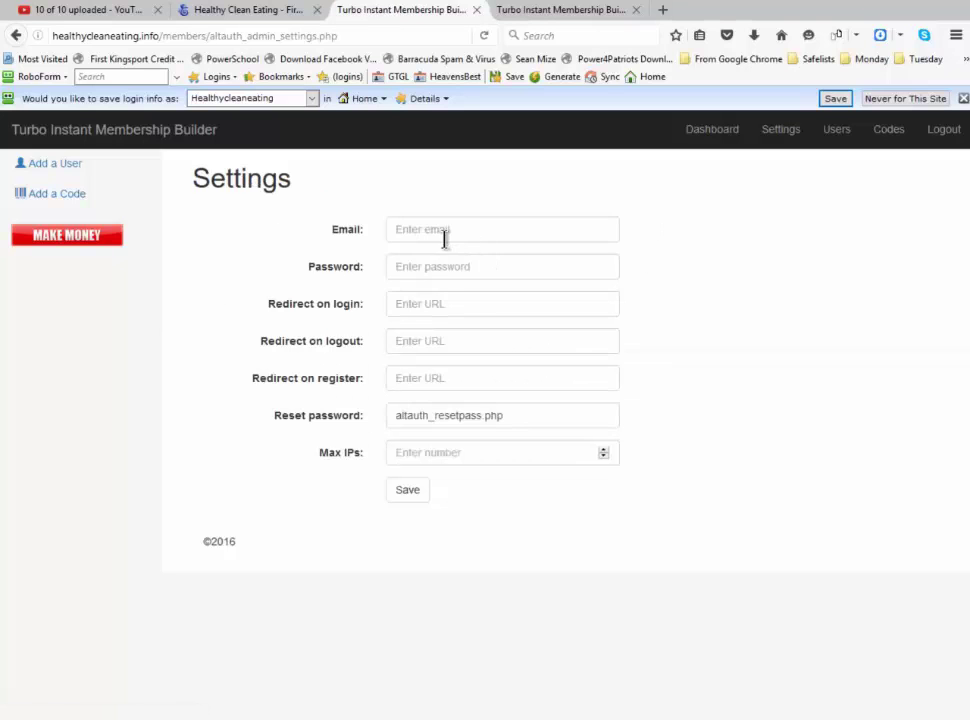
click(480, 230)
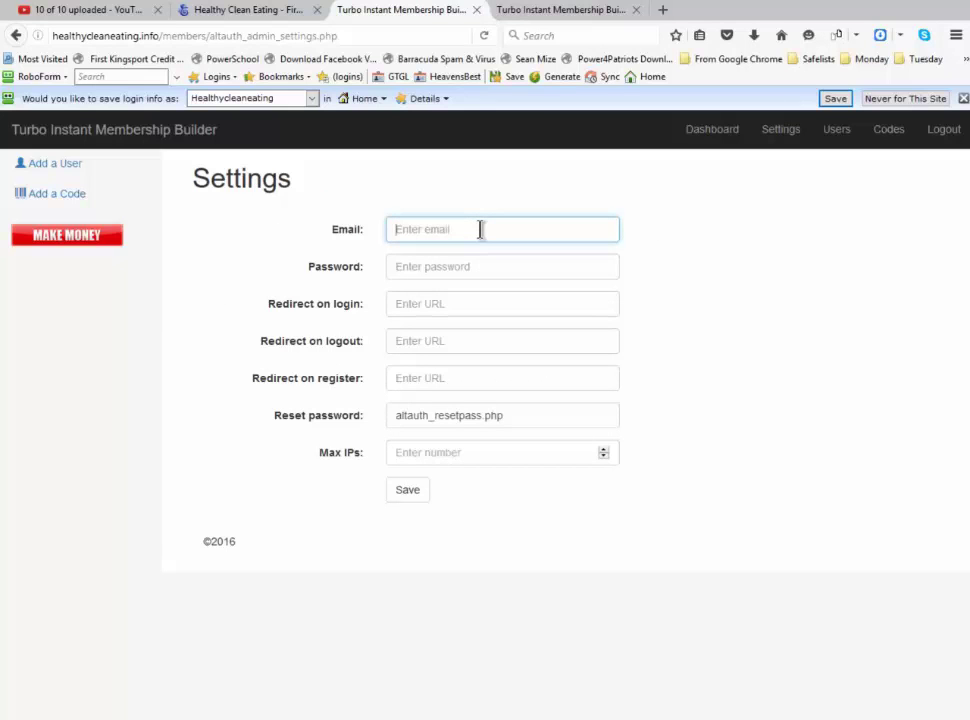
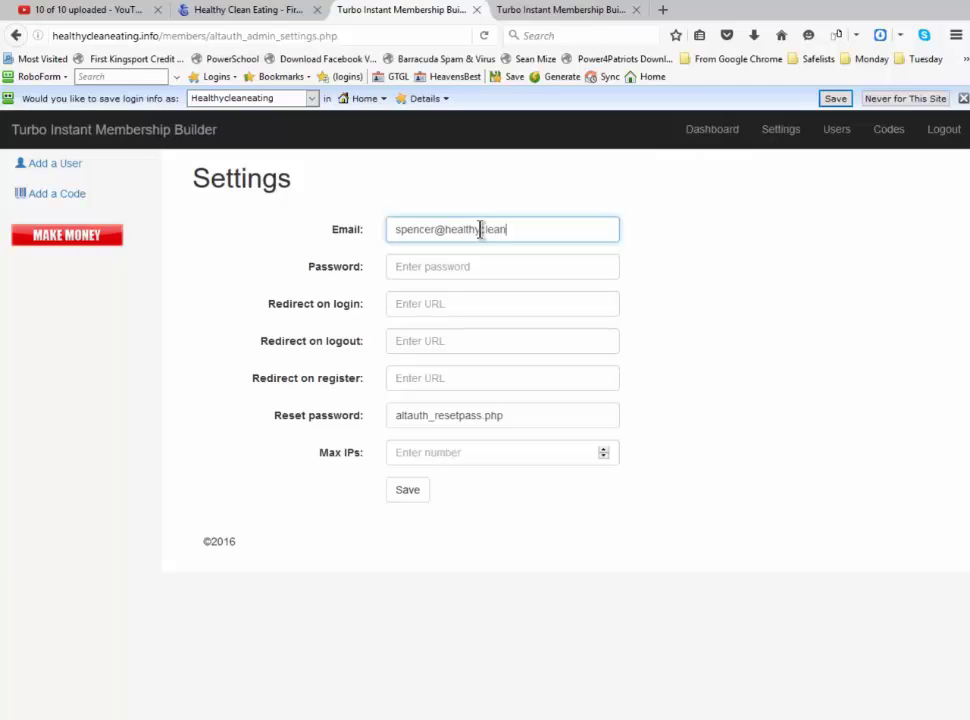
Enter the admin password and set Max IPs to 4
click(474, 268)
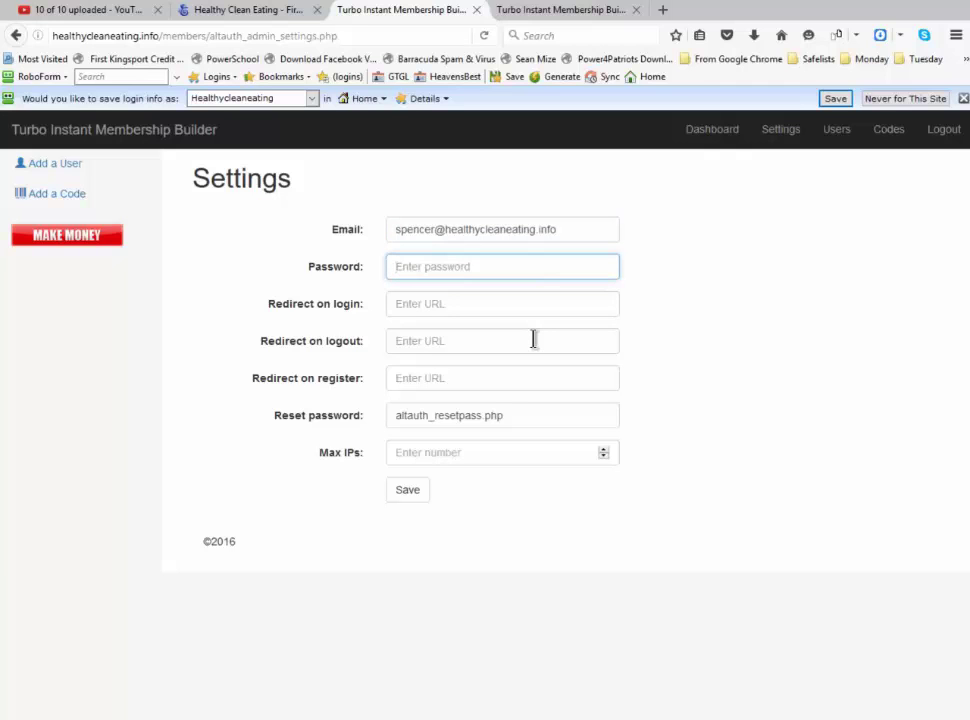
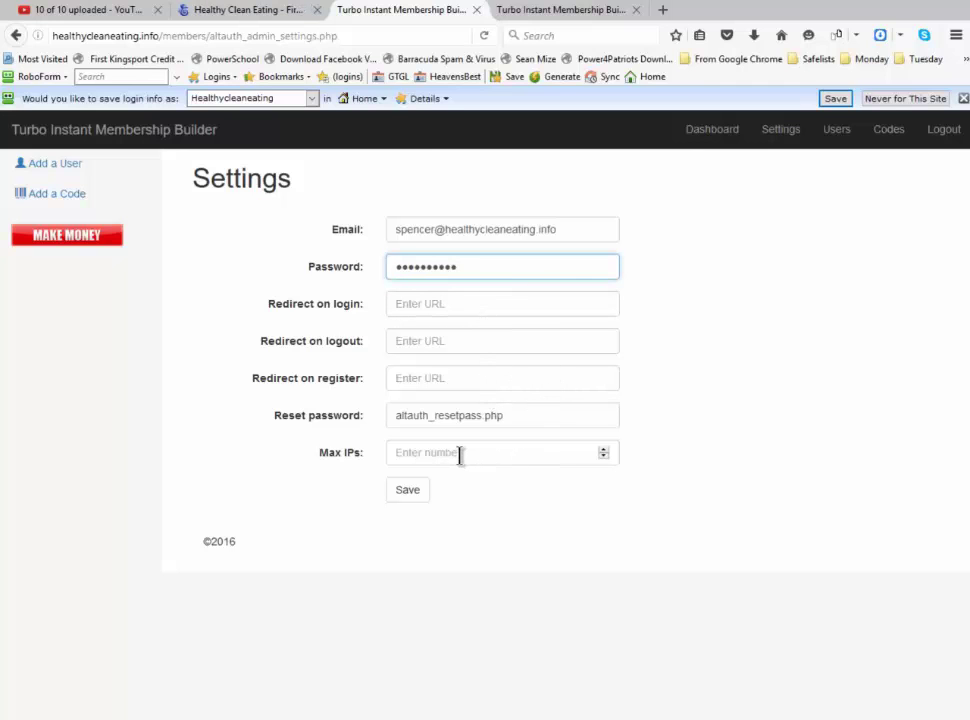
click(495, 453)
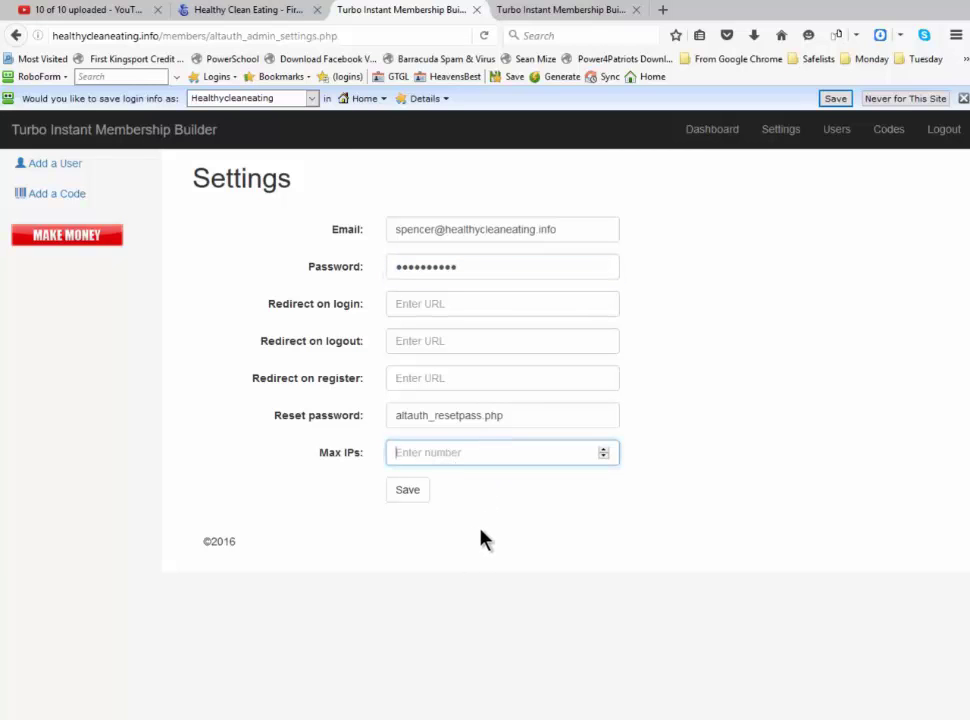
text(4)
Save the members settings, decline the remember-login prompt, and log out
click(411, 497)
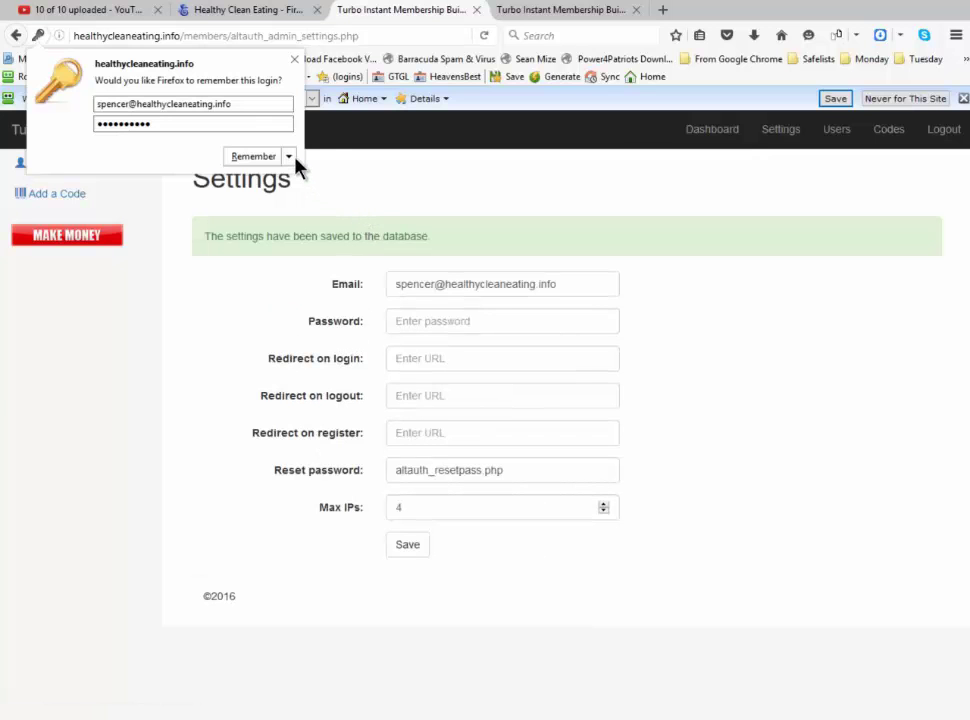
click(294, 60)
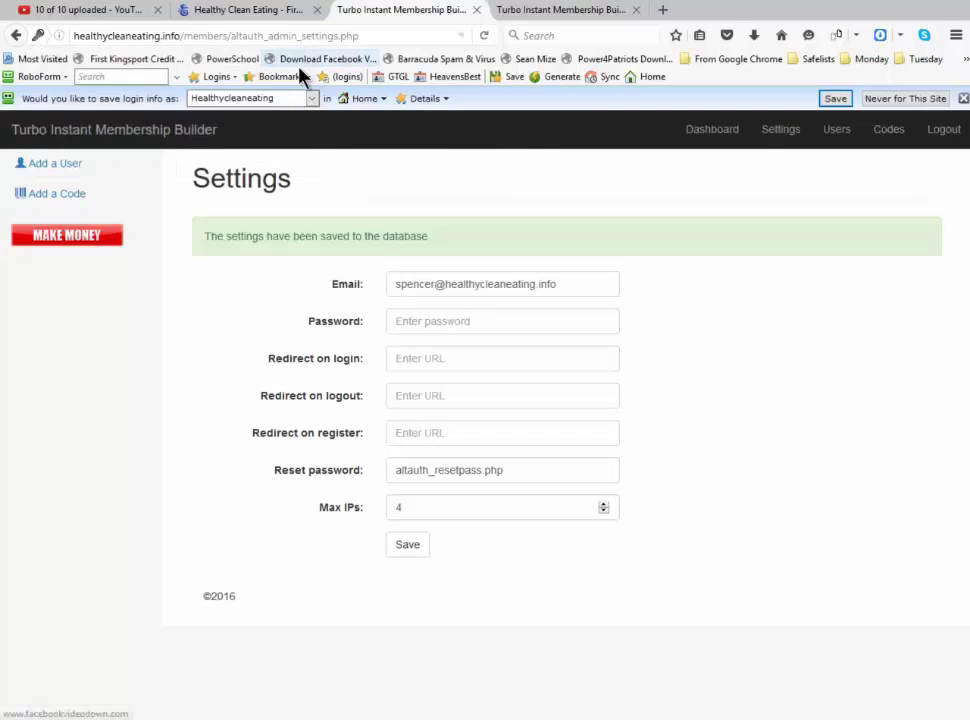
click(941, 133)
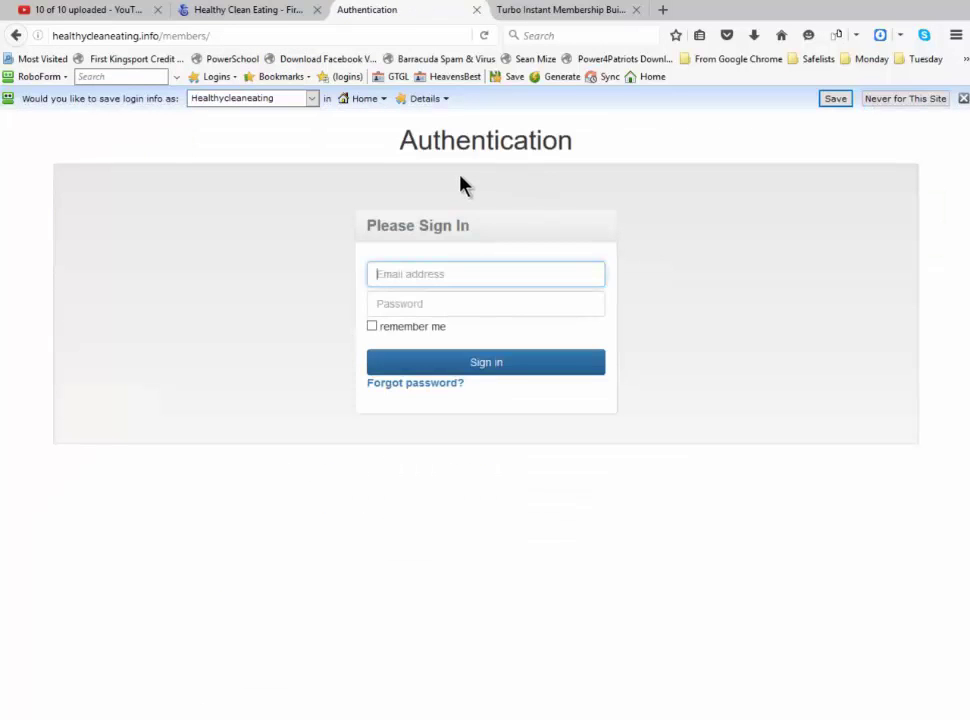
Load members2/altauth_admin.php and sign in as admin with the admin password
click(283, 37)
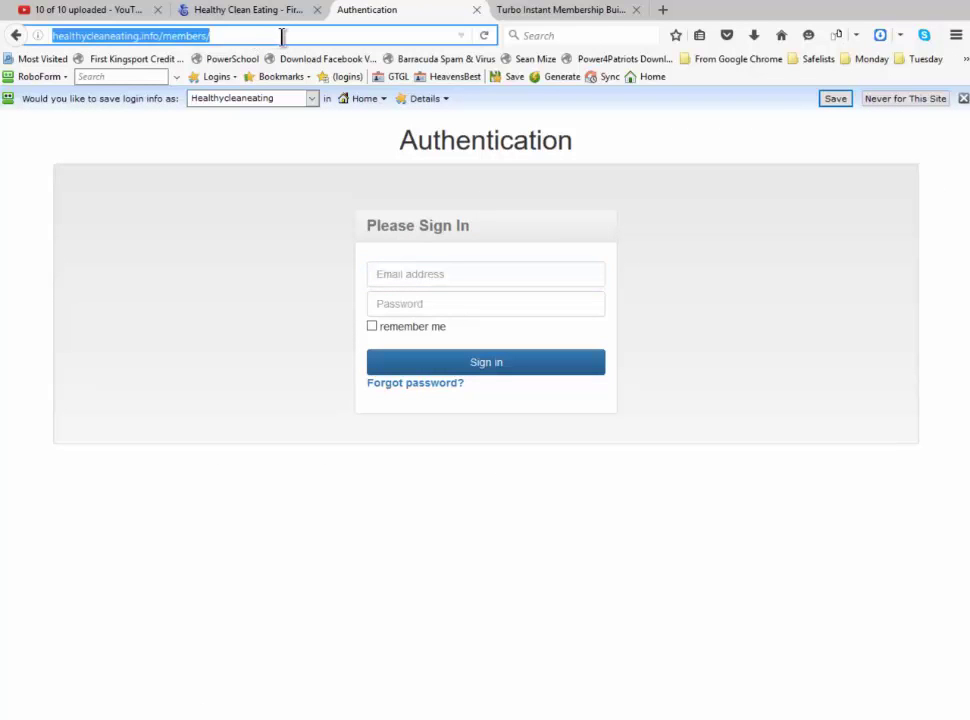
text(http://healthycleaneating.info/members2/altauth_admin.php)
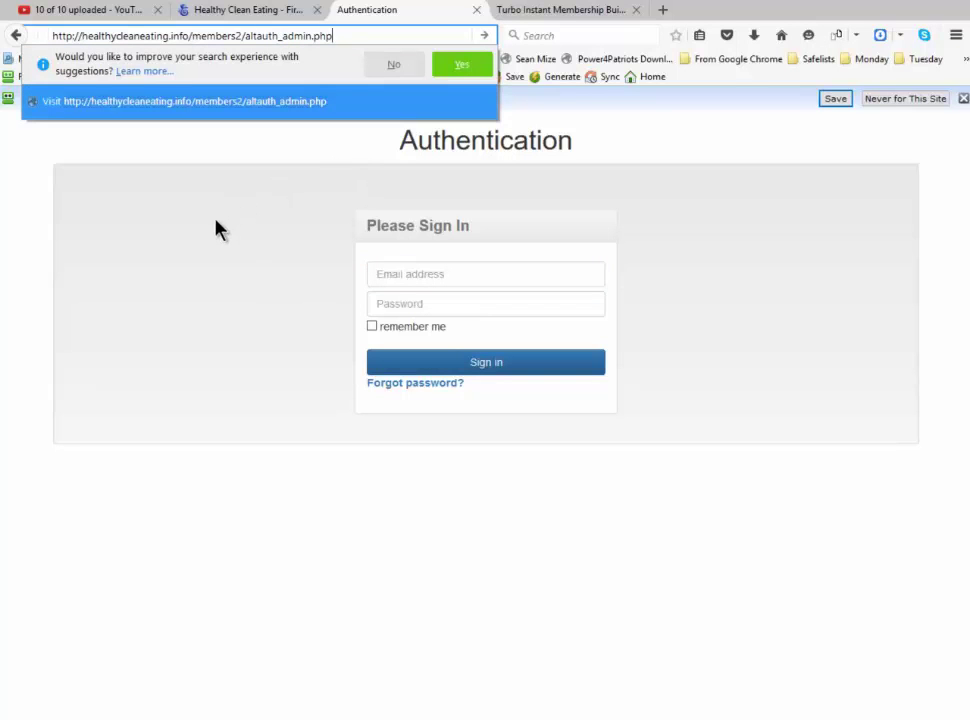
key(Return)
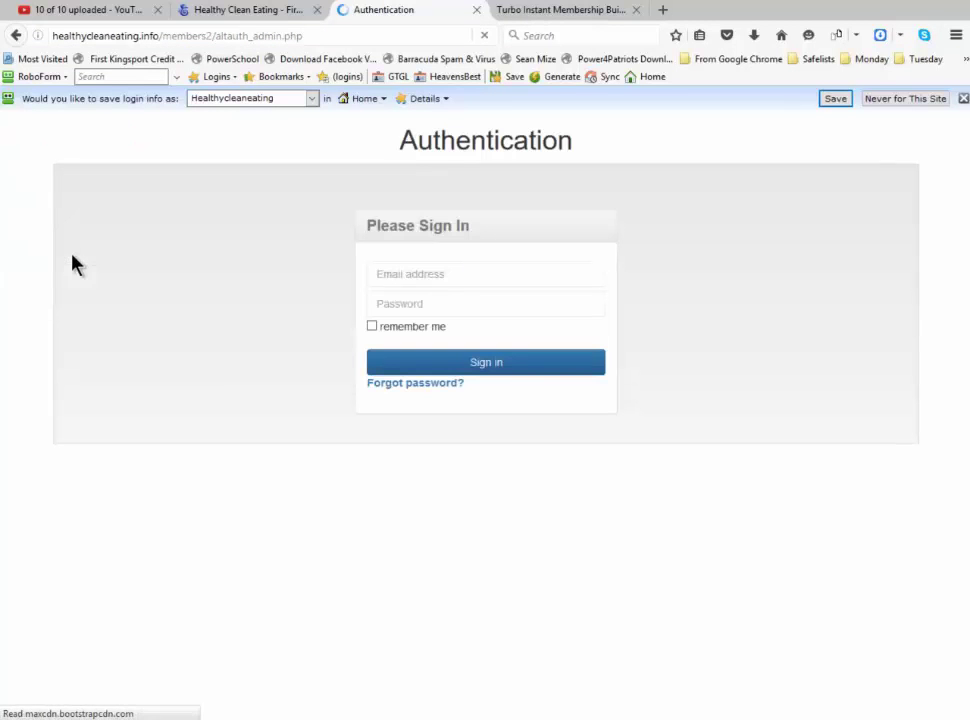
click(438, 274)
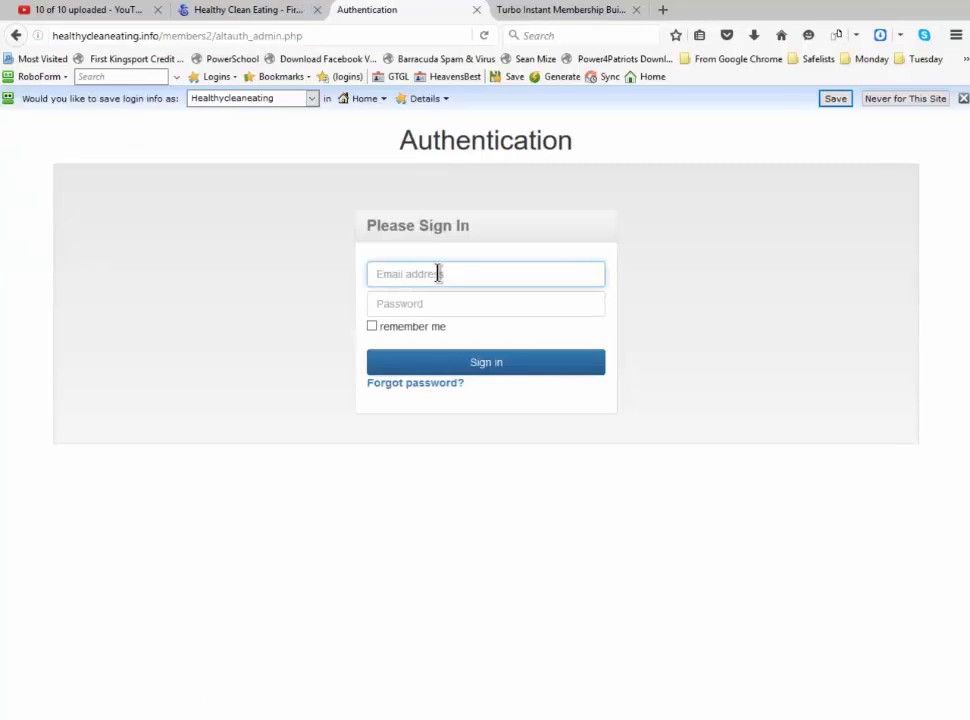
text(admin)
key(Tab)
text(*****)
click(472, 366)
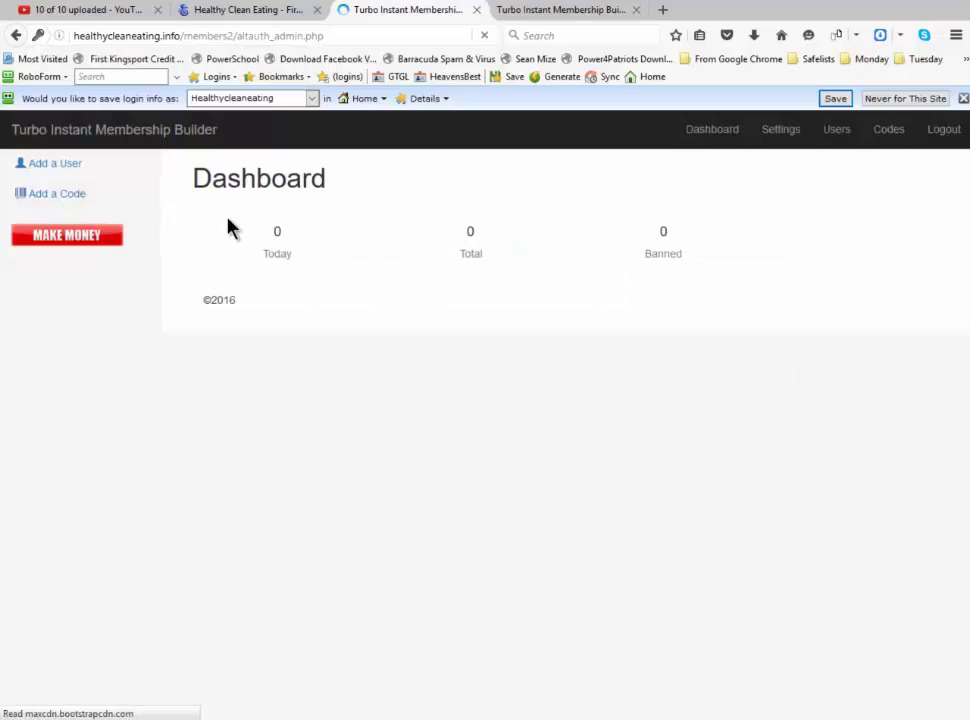
In members2 Settings, enter the suggested admin e-mail, the password, and Max IPs 4
click(785, 130)
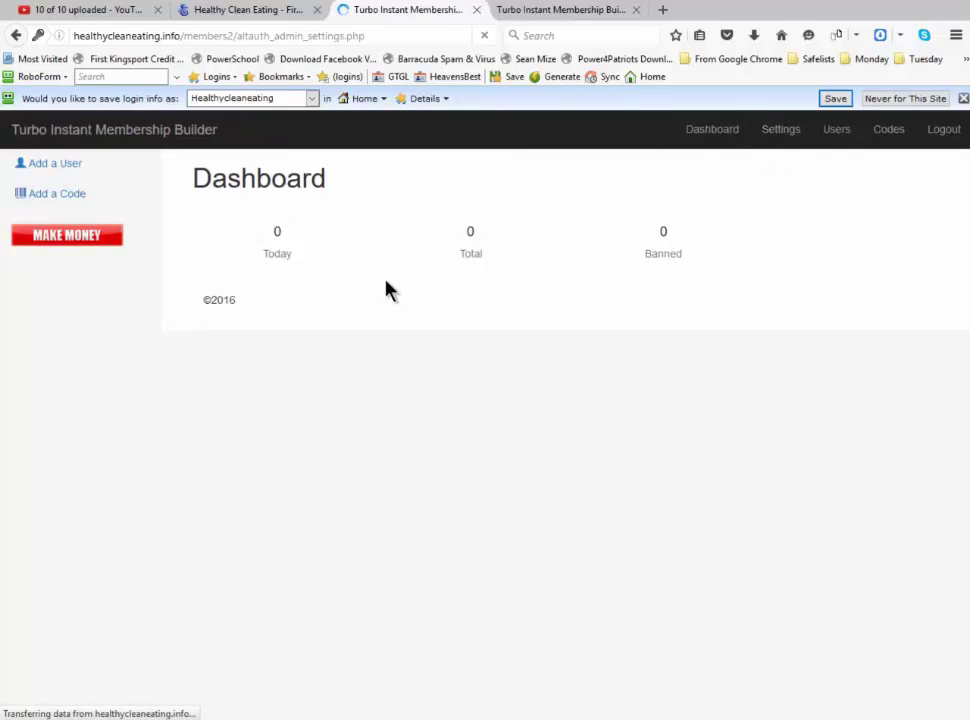
click(440, 229)
text(sp)
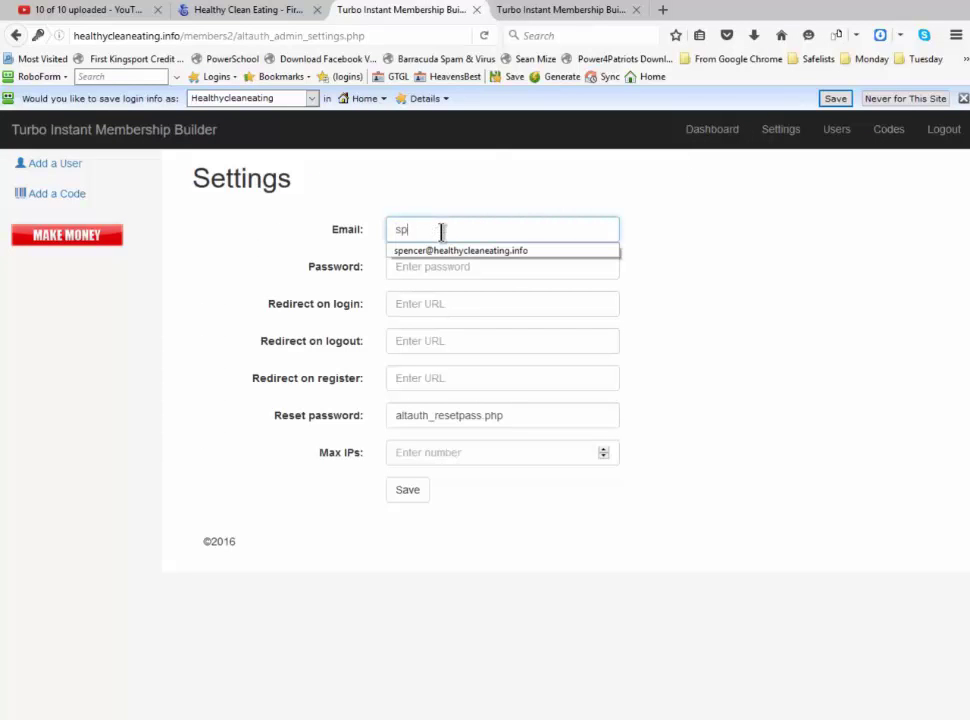
click(447, 252)
click(435, 272)
text(••••••••)
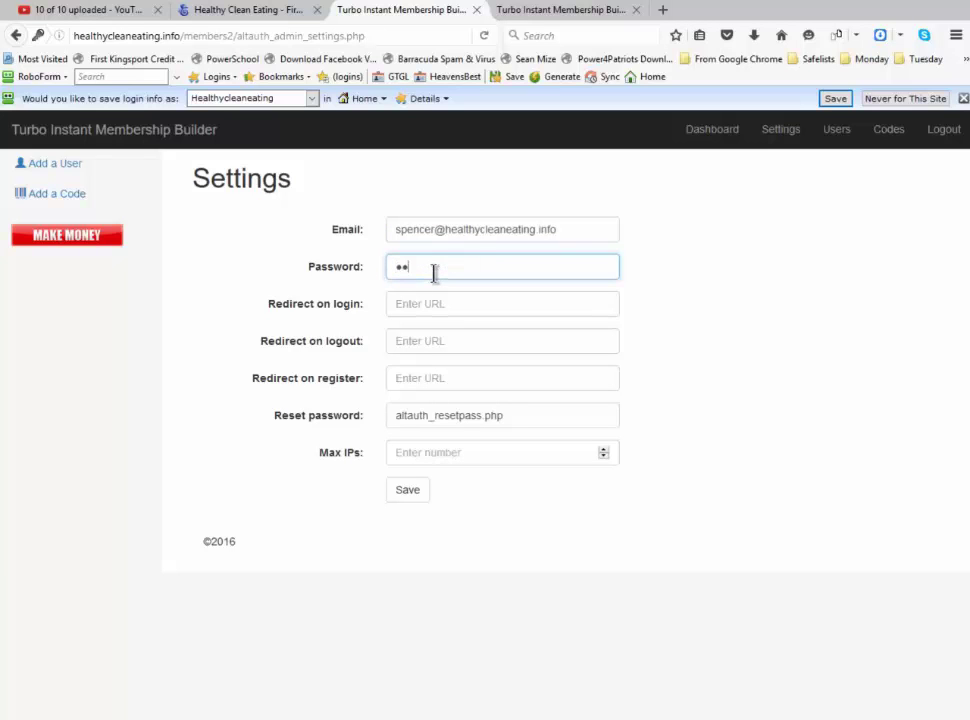
text(••)
click(443, 452)
text(4)
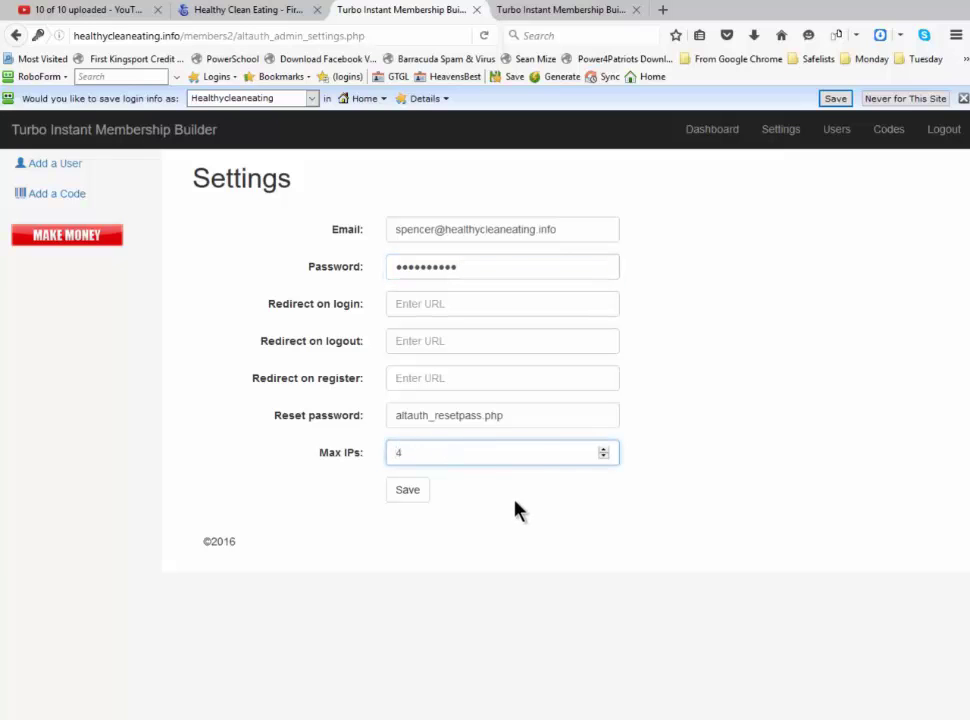
Save the members2 settings, decline the login prompt, and log out
click(408, 490)
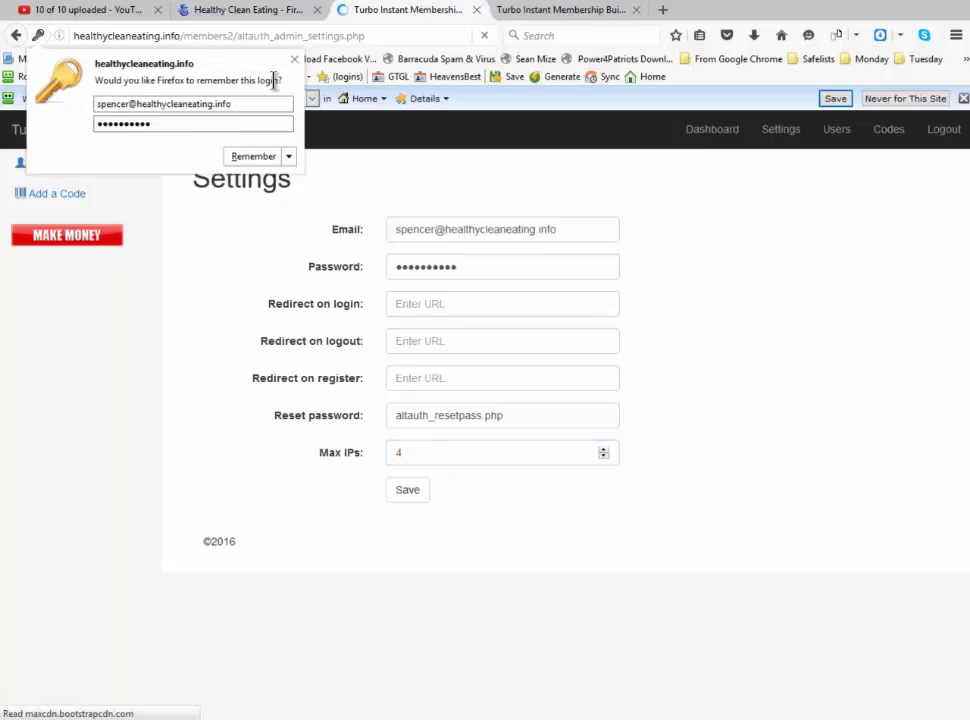
click(294, 62)
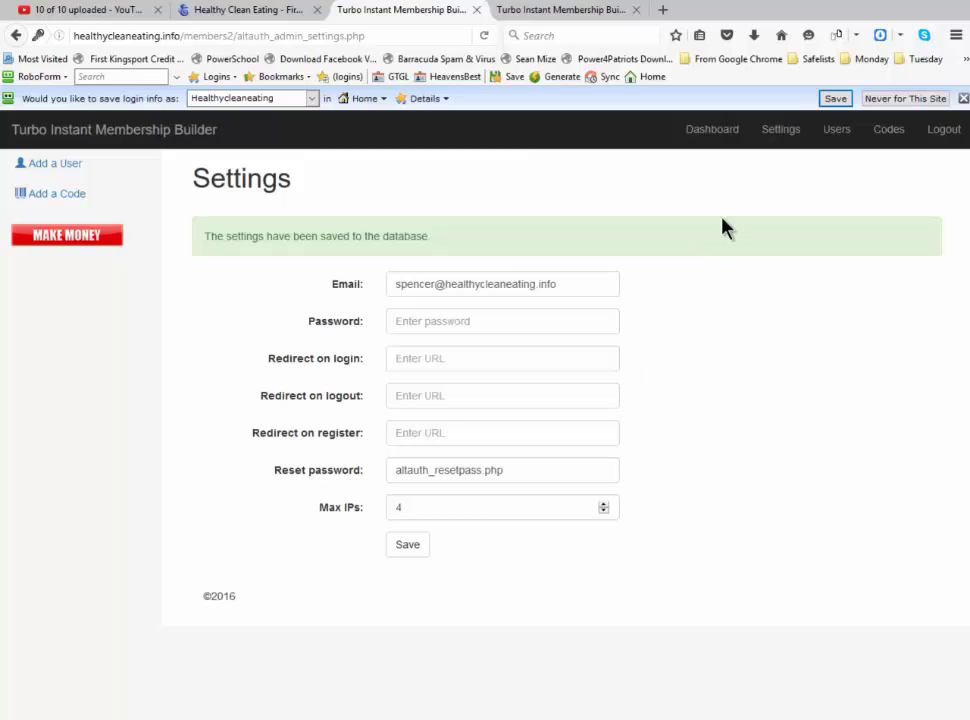
click(940, 132)
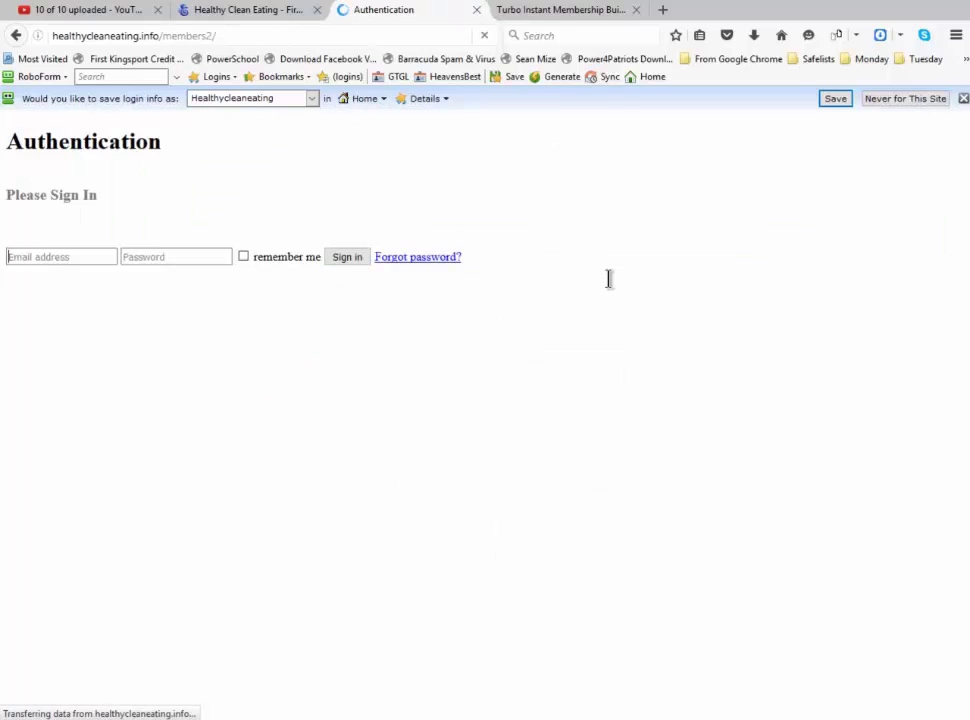
In FireFTP, refresh remote members, open members2, and show local F:\The Clean Eating Plan
click(274, 14)
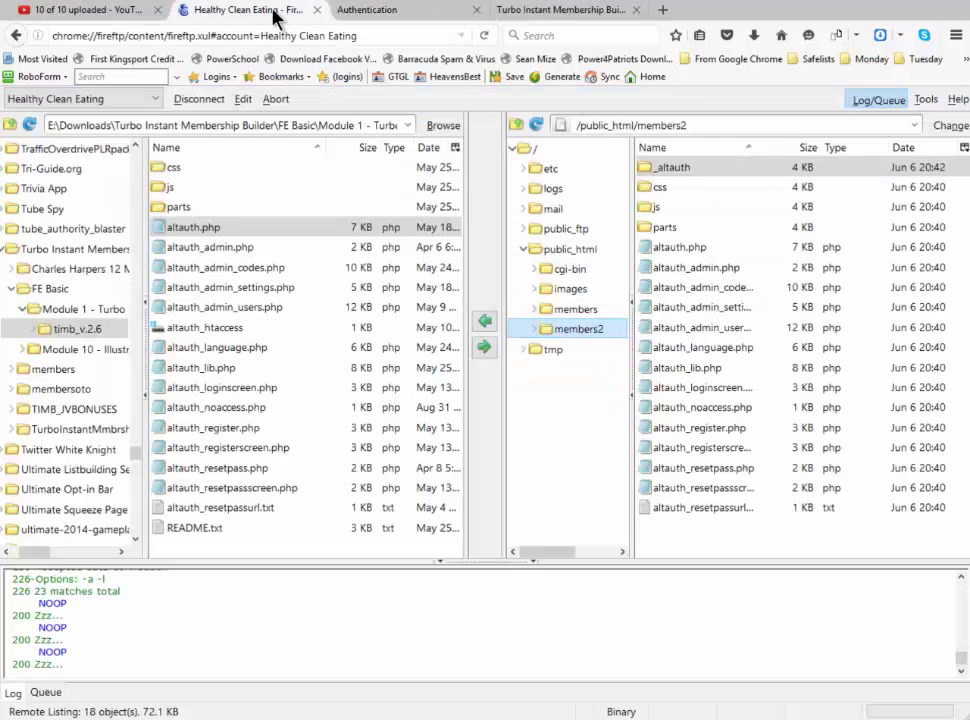
click(578, 312)
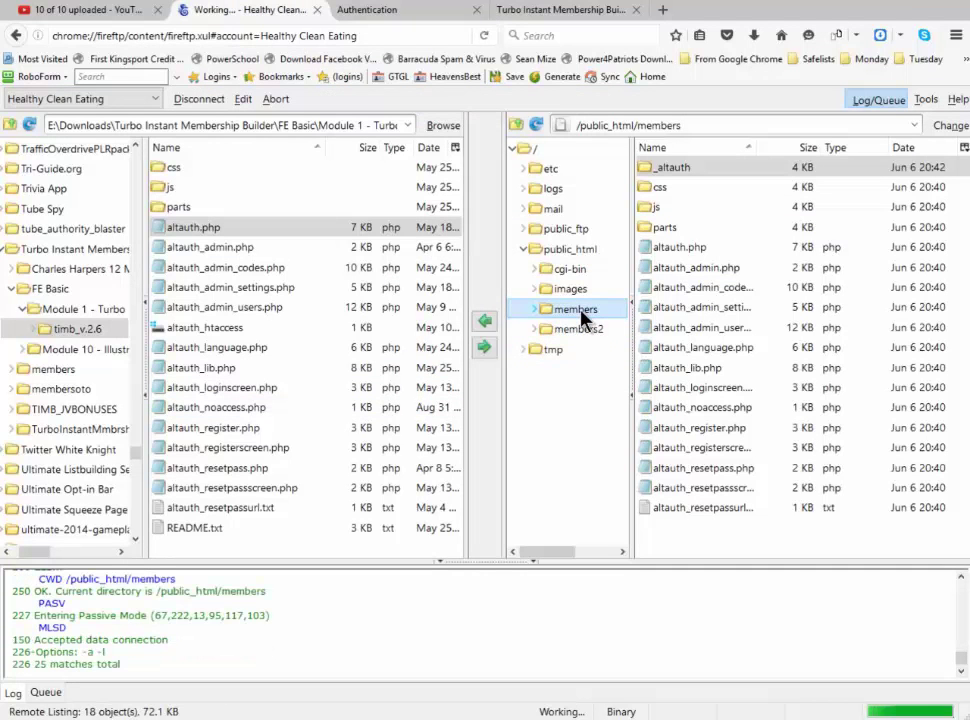
click(537, 126)
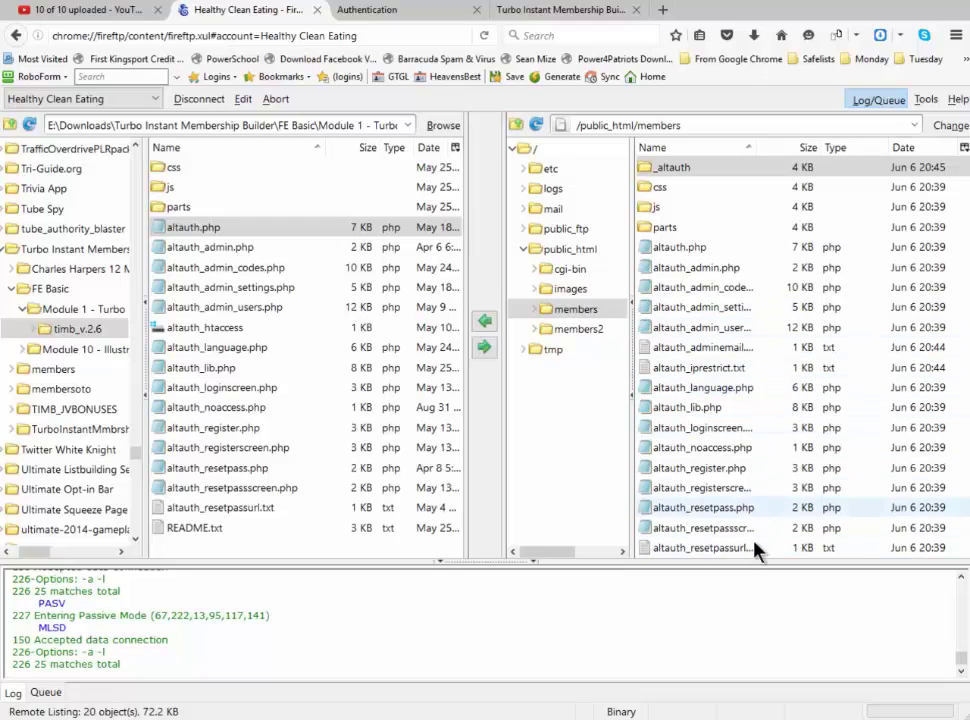
click(588, 333)
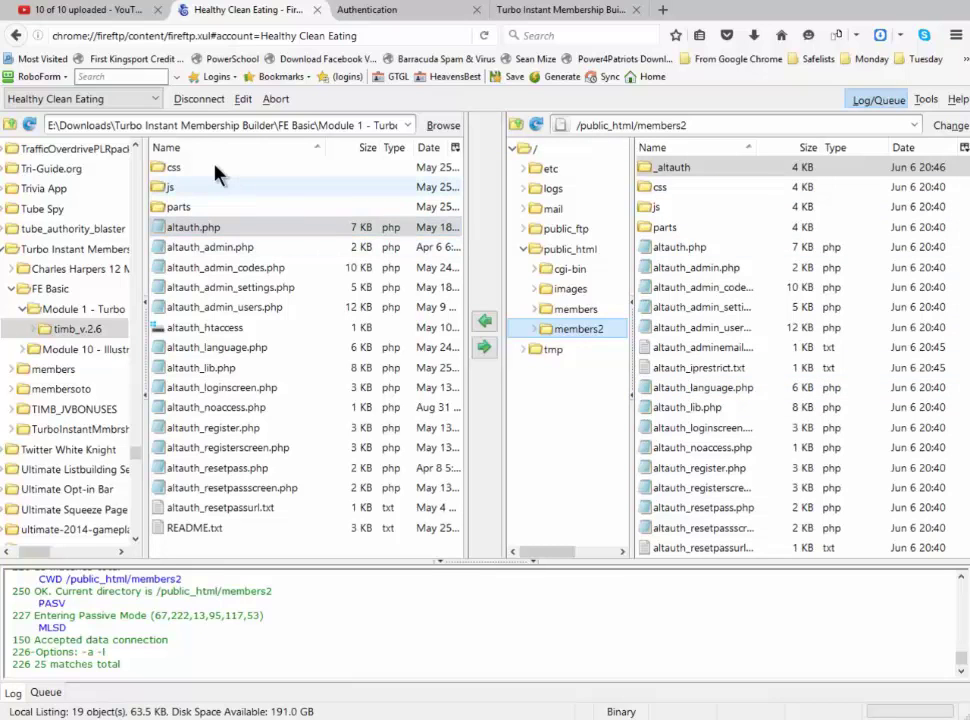
click(444, 126)
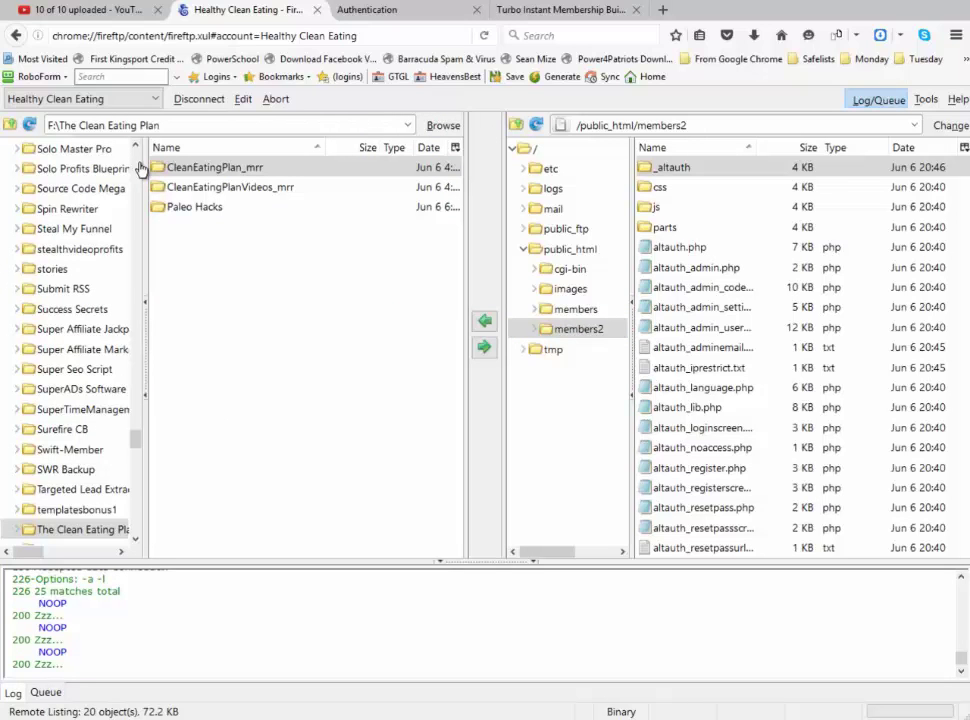
Open remote members and the local CleanEatingPlan_mrr\5 - Sales Page folder
click(576, 309)
click(140, 169)
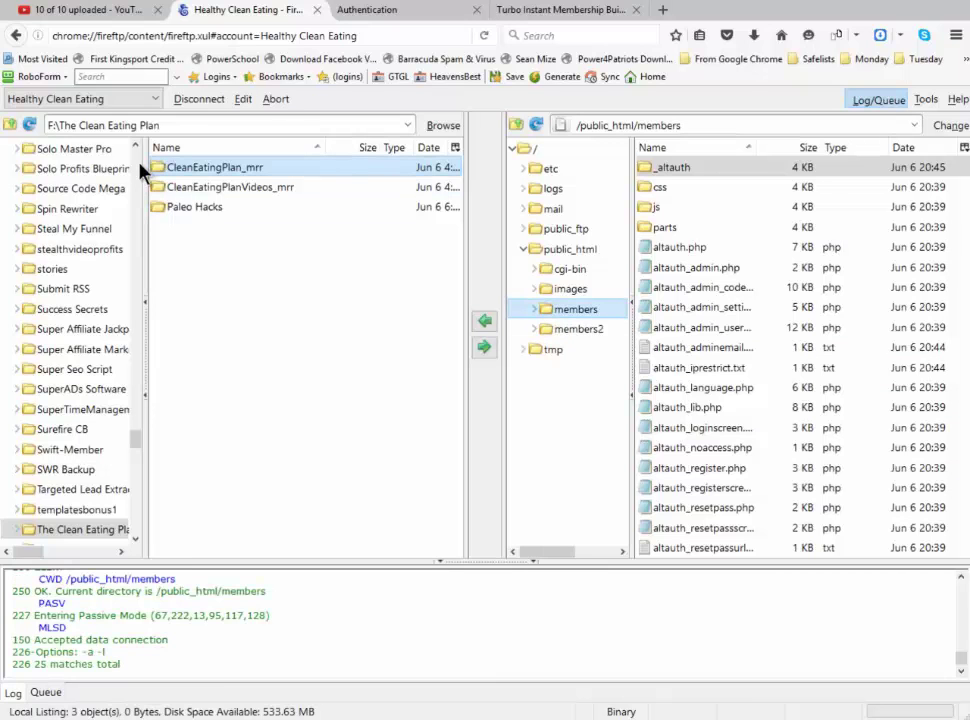
double_click(140, 169)
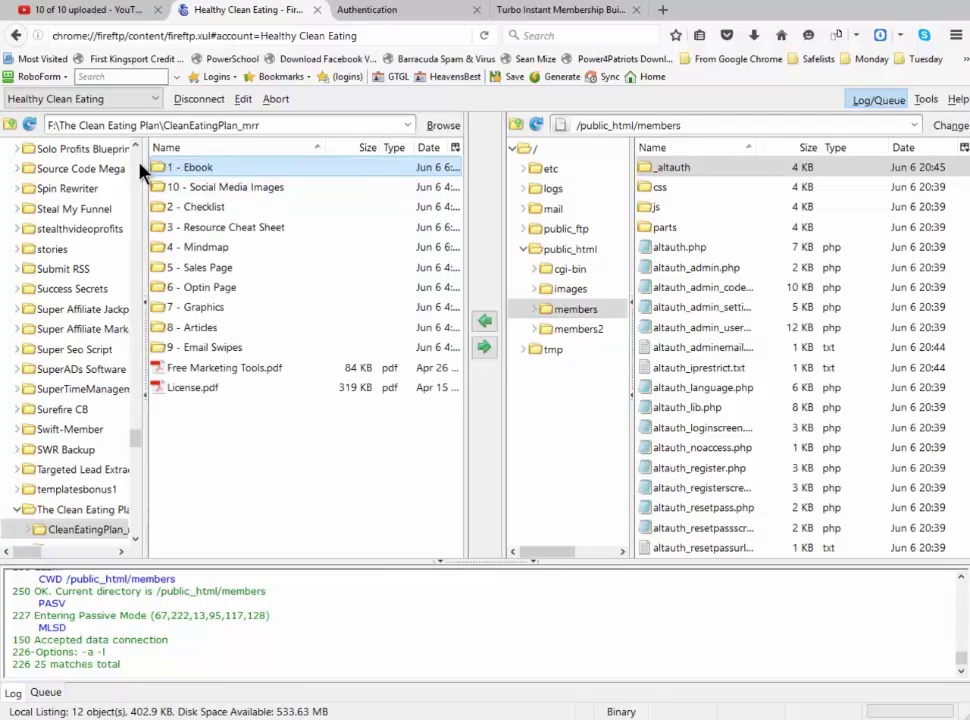
key(Up)
key(Down)
key(Down)
key(Down)
key(Down)
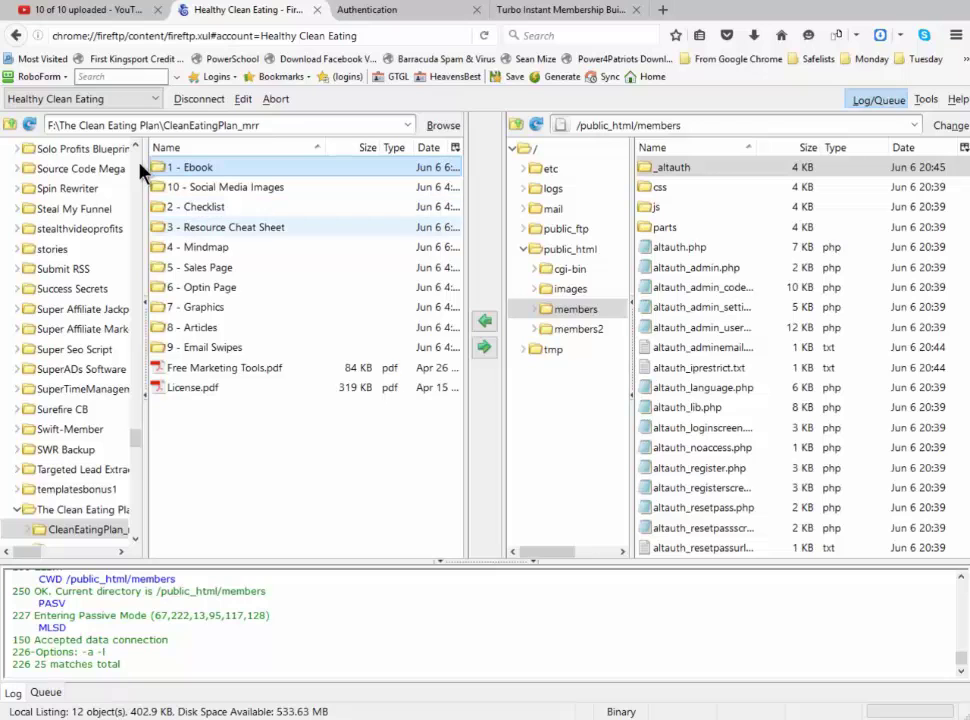
key(Return)
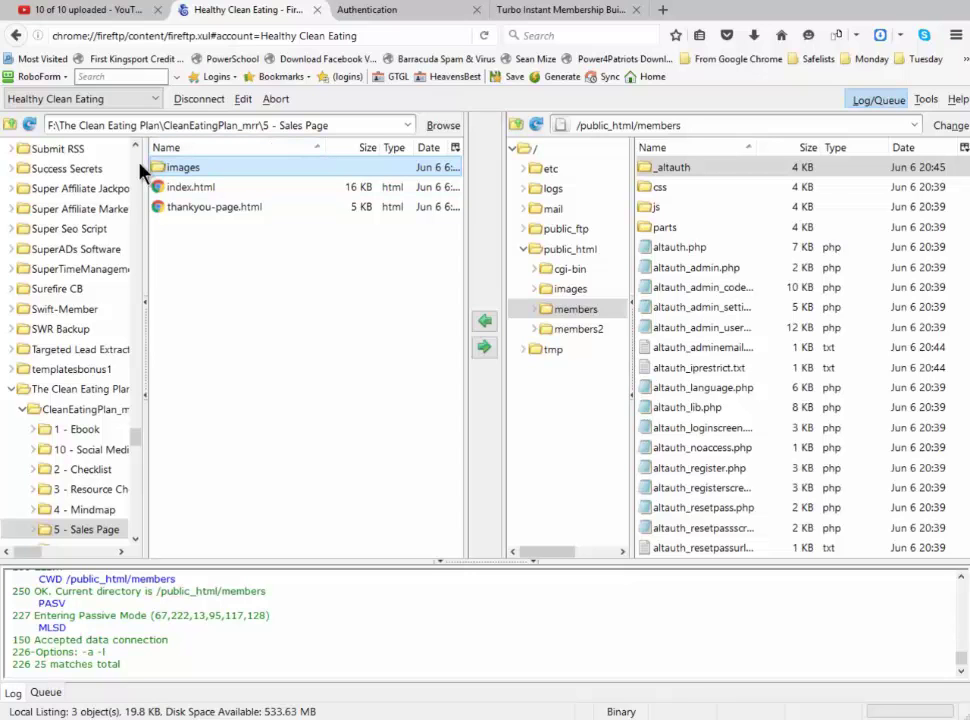
Upload the images folder and thankyou-page.html into remote members
key(Down)
key(Down)
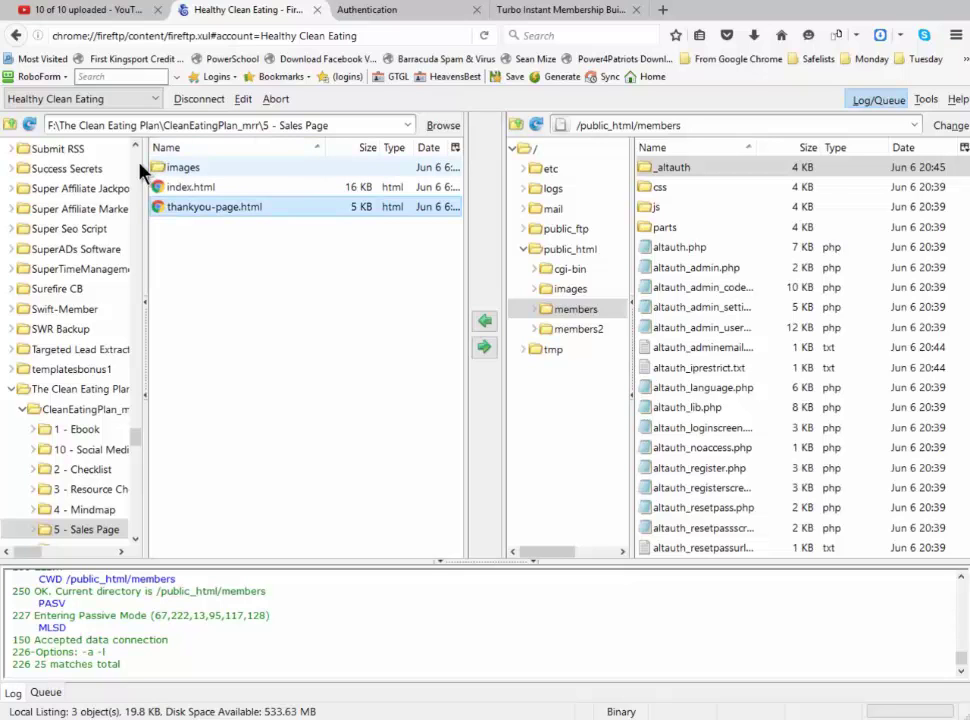
ctrl+click(140, 166)
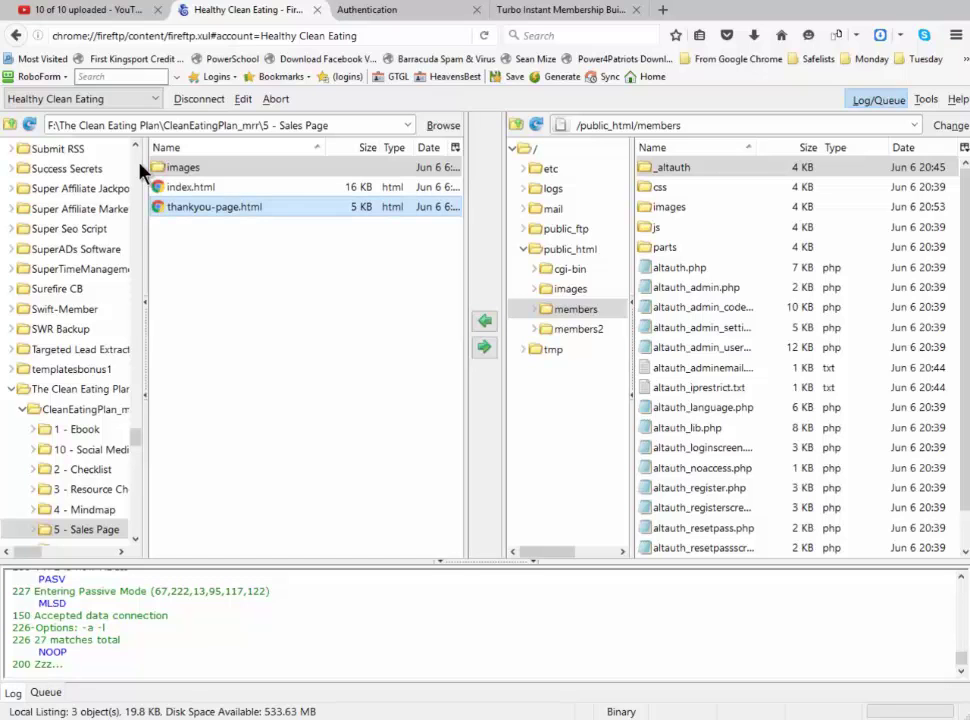
key(Home)
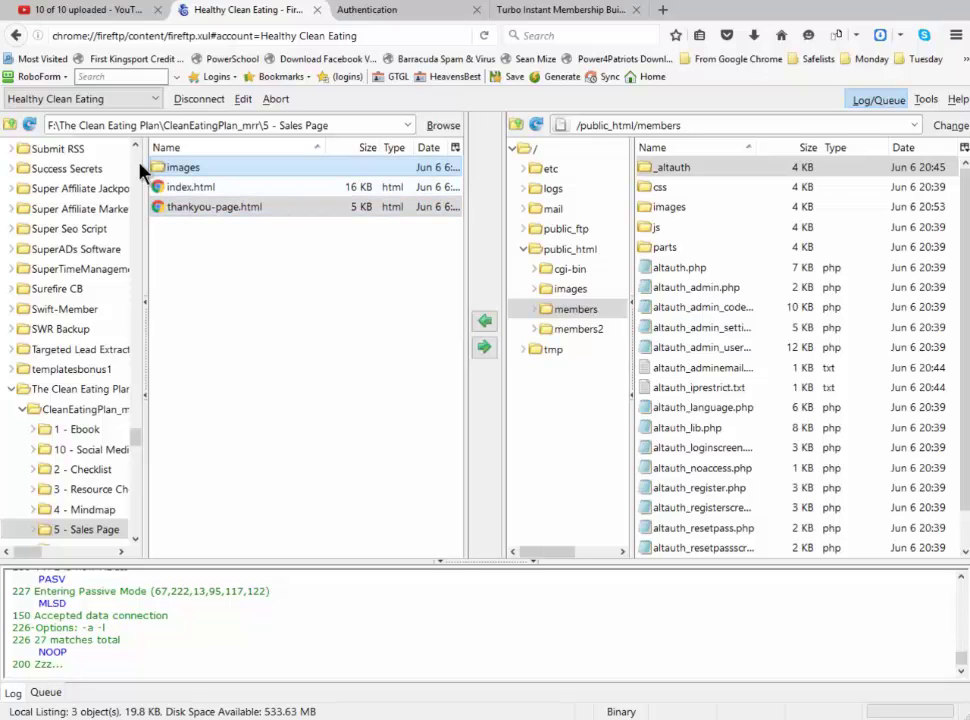
key(Tab)
key(Up)
key(Up)
key(Down)
key(Down)
key(Down)
key(Down)
key(Down)
key(Down)
key(Down)
key(Down)
key(Down)
key(Down)
key(Down)
key(Down)
key(Up)
key(Up)
key(Up)
key(Up)
key(Up)
key(Up)
key(Up)
key(Up)
key(Up)
key(Up)
key(Up)
key(Up)
key(Up)
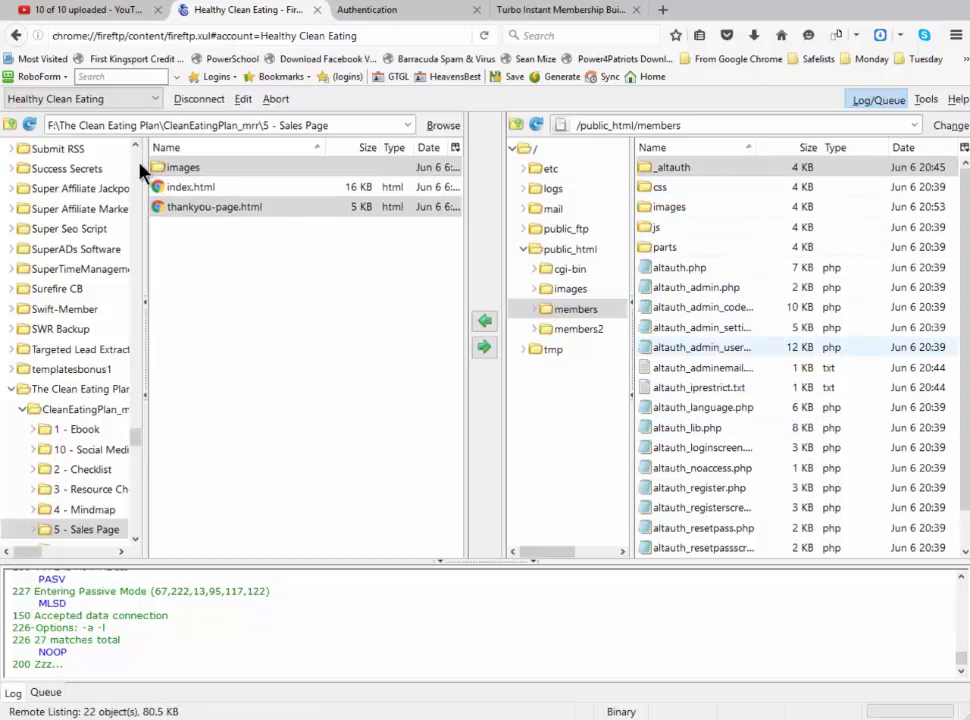
key(Tab)
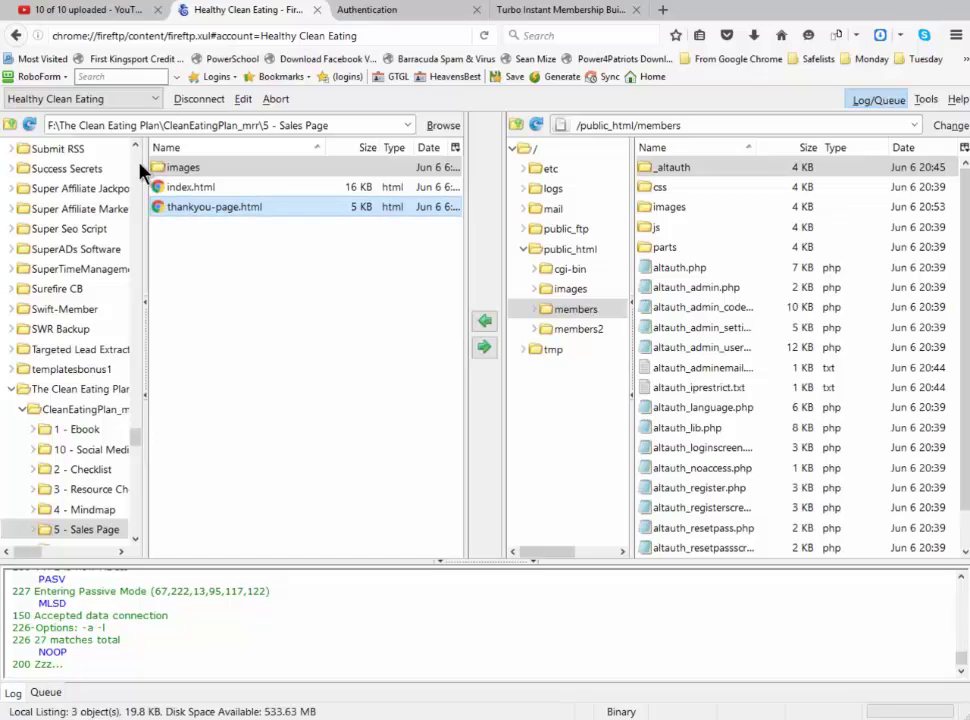
key(Tab)
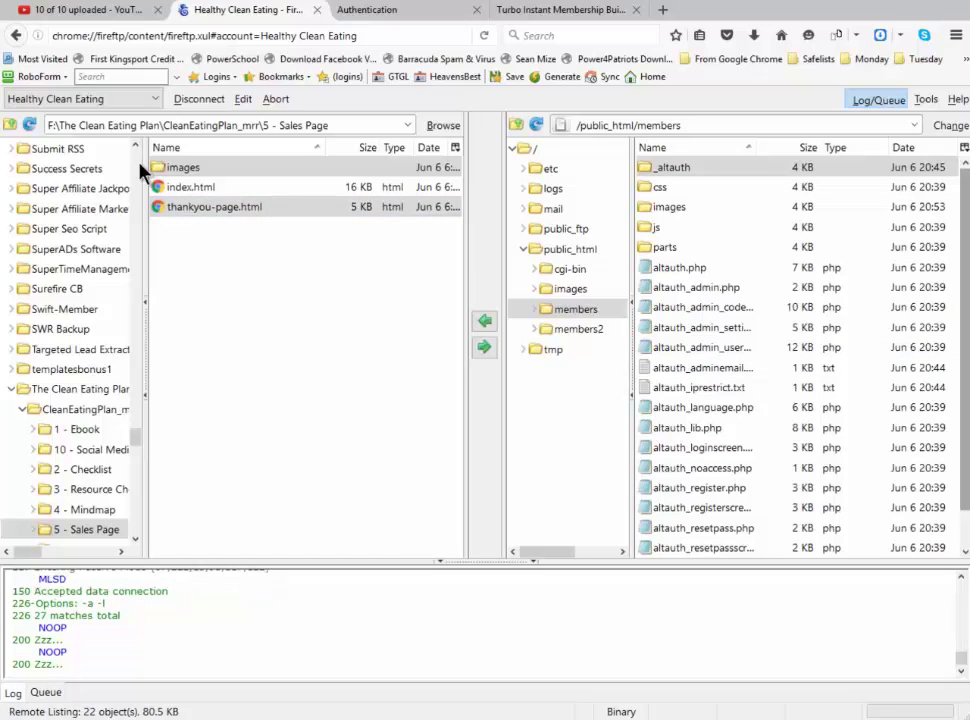
key(Down)
key(Down)
key(Down)
key(Down)
key(Down)
key(Down)
key(Down)
key(Down)
key(Down)
key(Down)
key(Down)
key(Down)
key(Down)
key(Down)
key(Down)
key(Down)
key(Down)
key(Down)
key(Down)
key(Down)
key(Down)
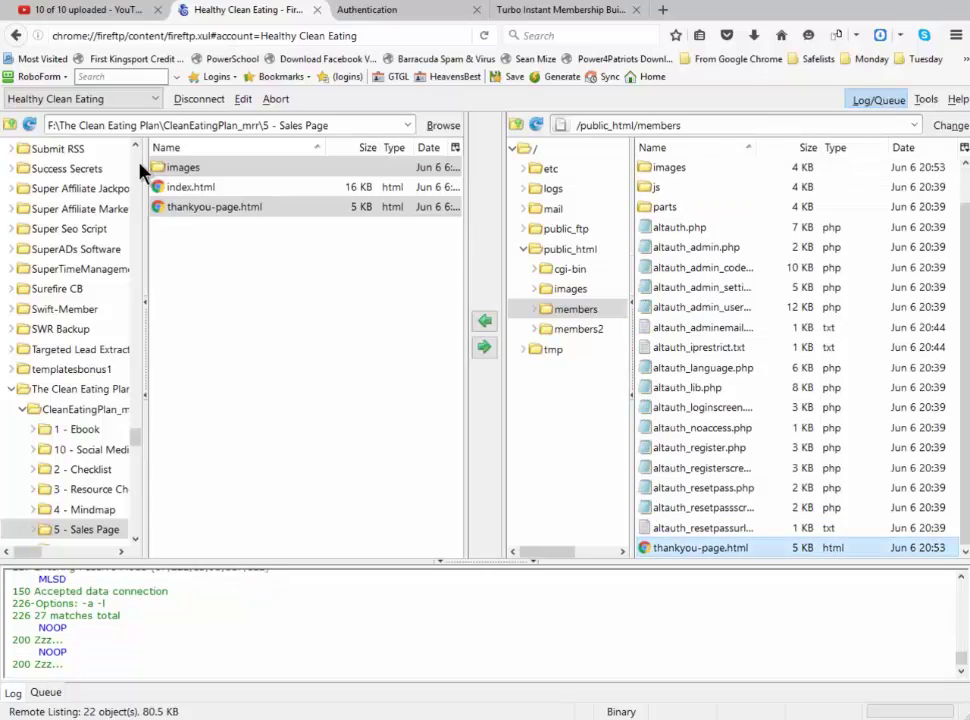
Rename remote thankyou-page.html to index.html, then open the remote members2 folder
key(Menu)
key(Up)
key(Up)
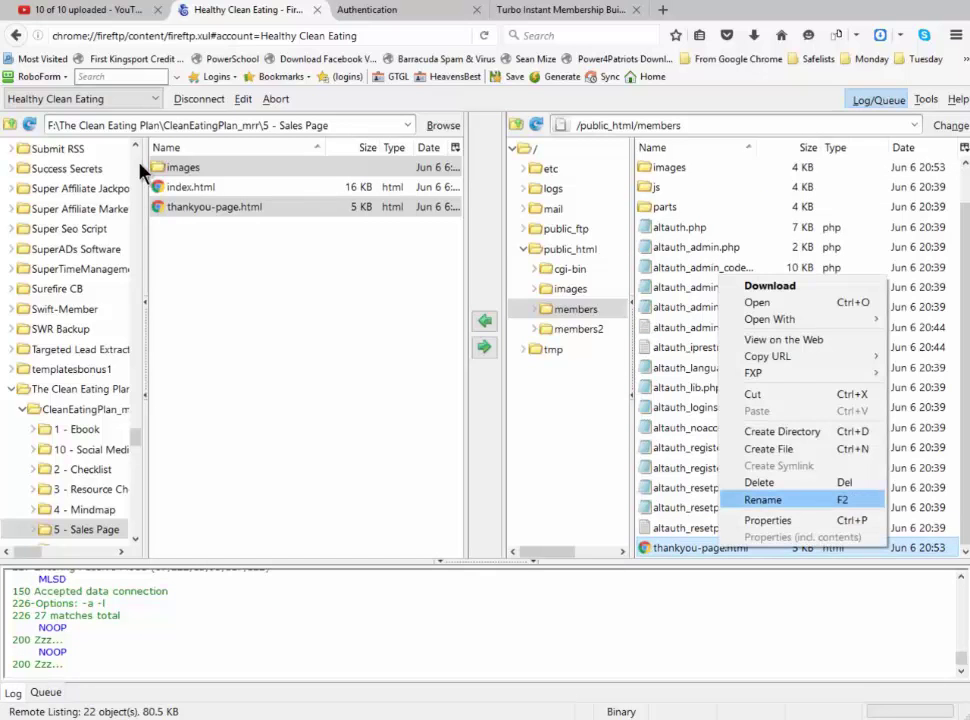
key(Return)
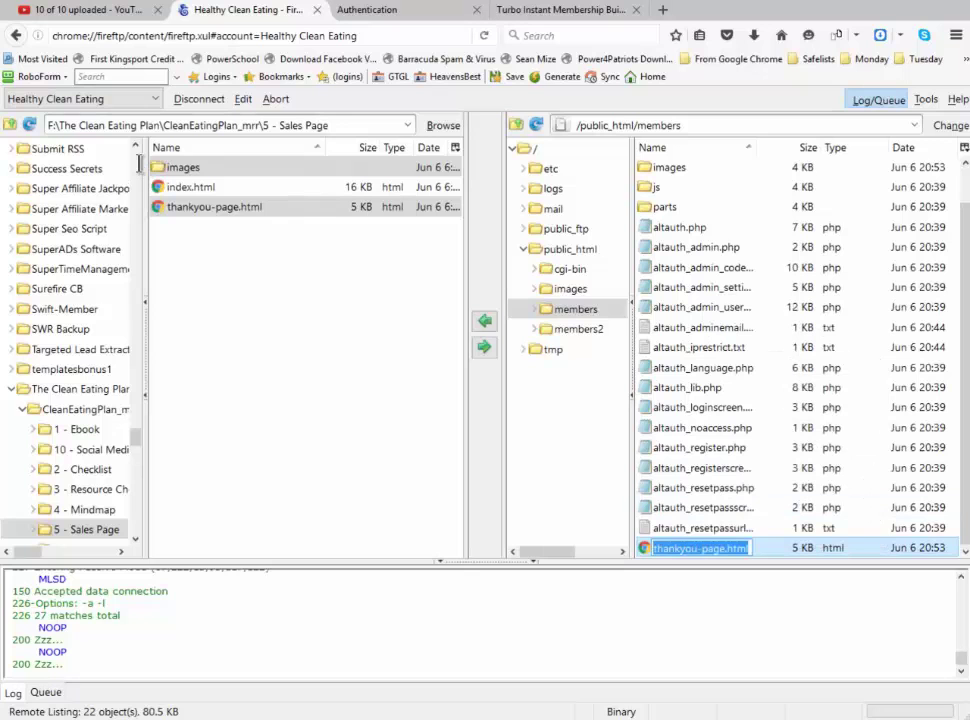
key(End)
key(shift+Left)
key(shift+Home)
text(index)
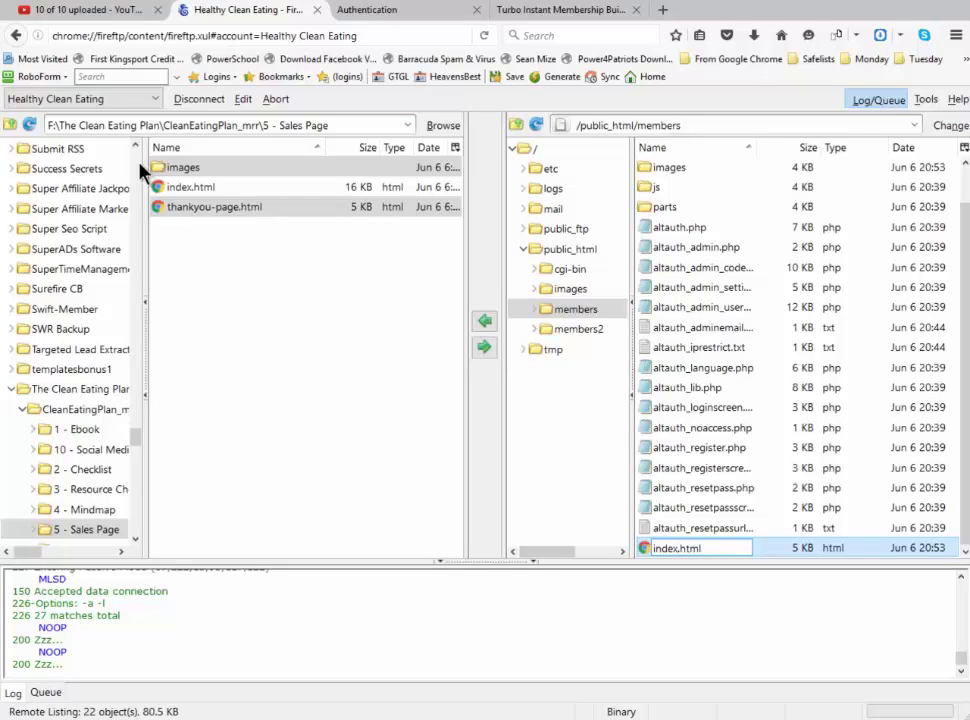
key(Return)
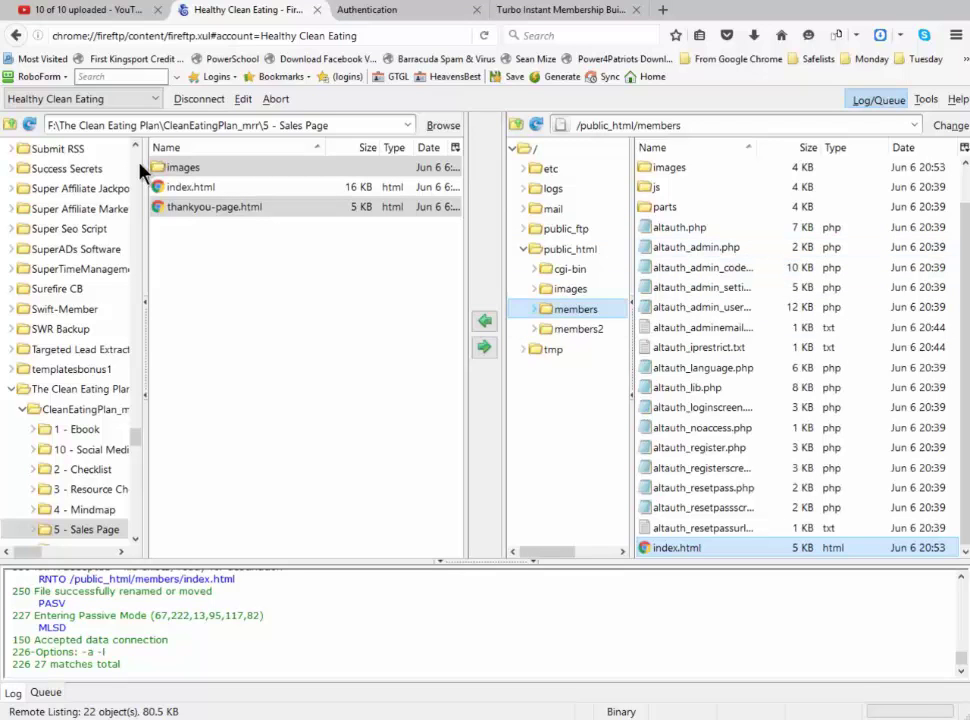
click(578, 329)
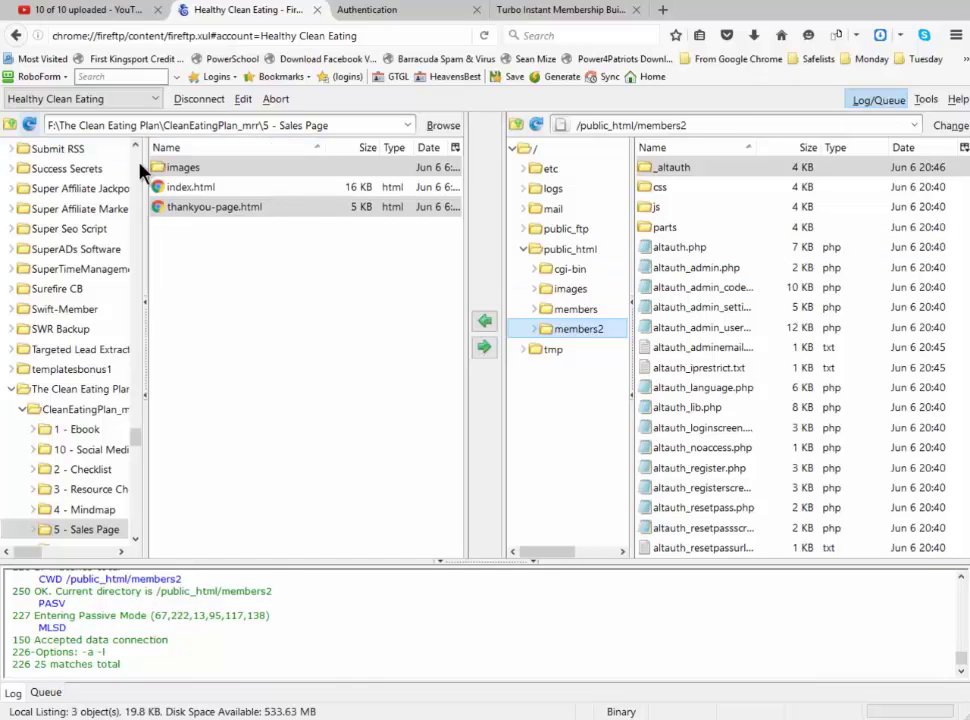
Upload images and thankyou-page.html from CleanEatingPlanVideos_mrr\Module 2 - Upsell Page to members2
click(10, 125)
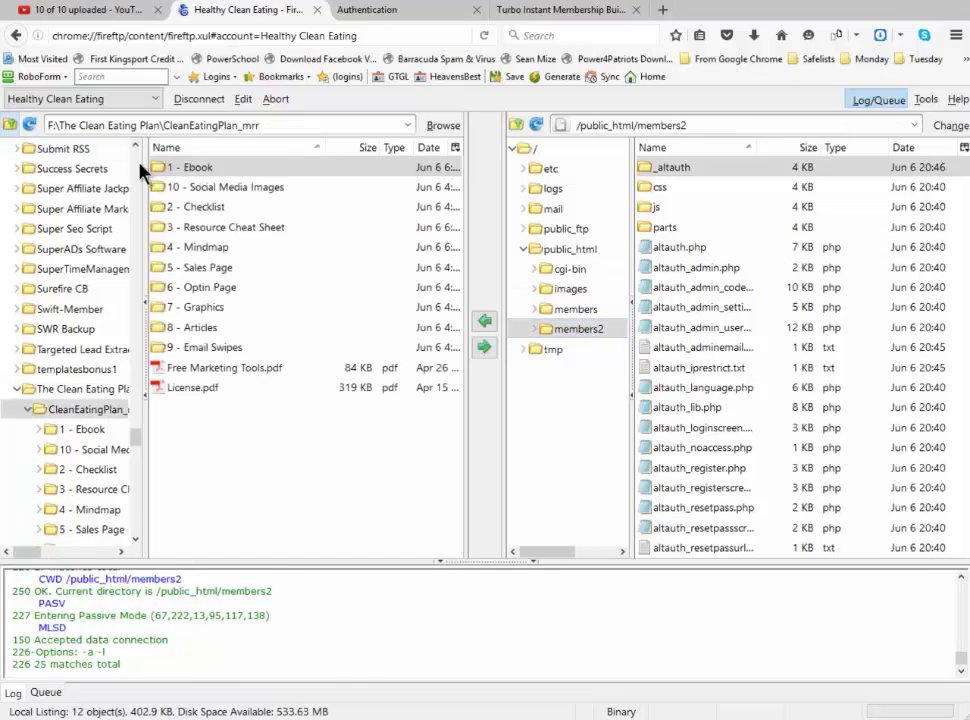
click(10, 125)
key(Down)
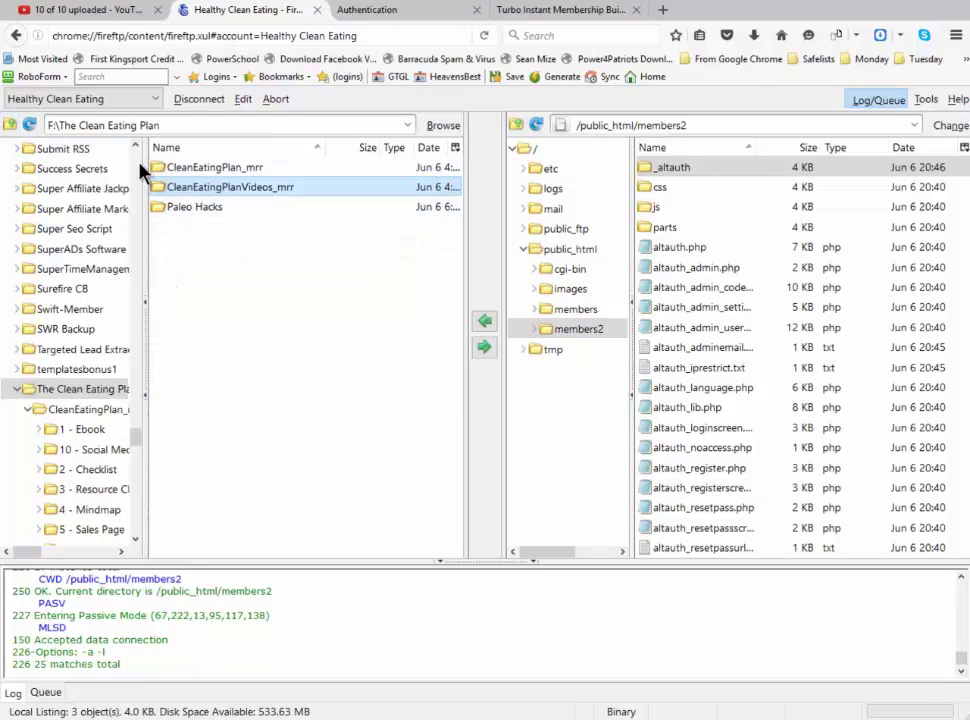
key(Return)
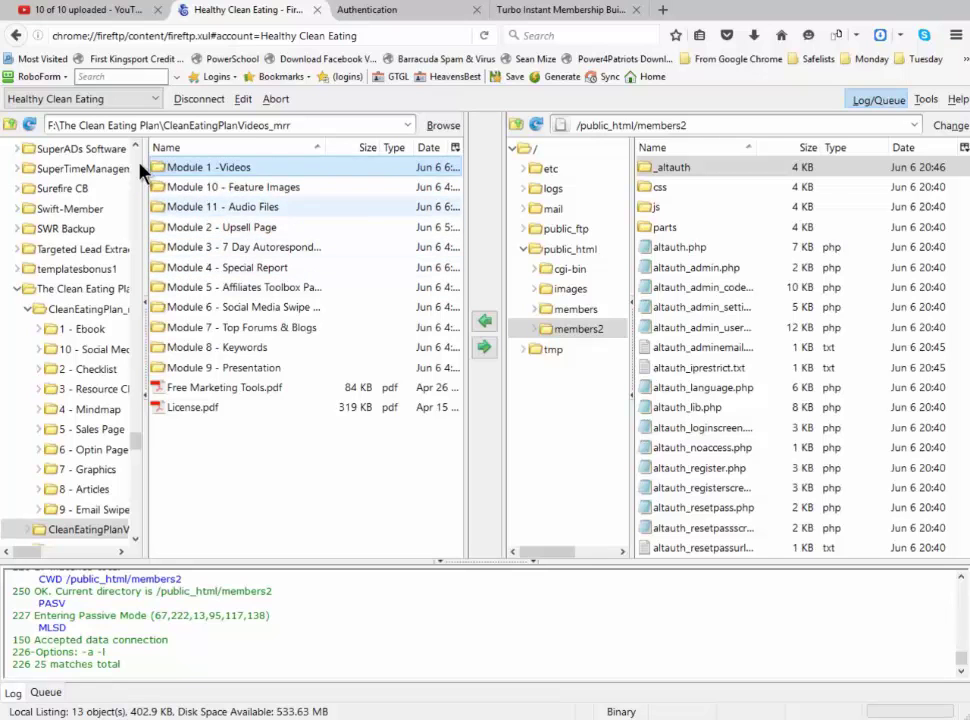
double_click(222, 227)
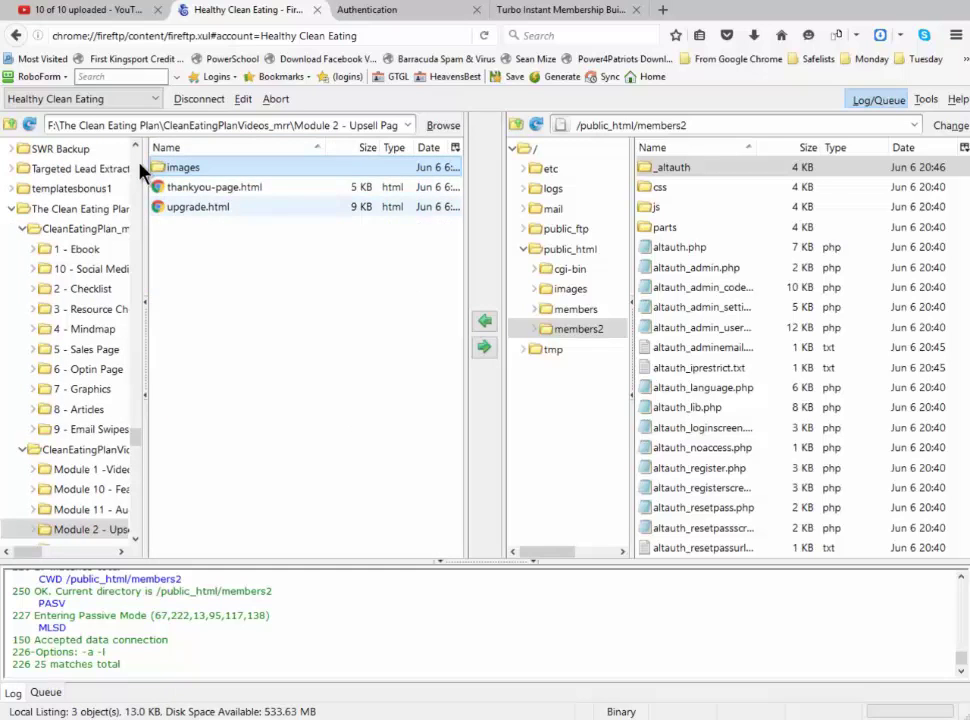
ctrl+click(214, 187)
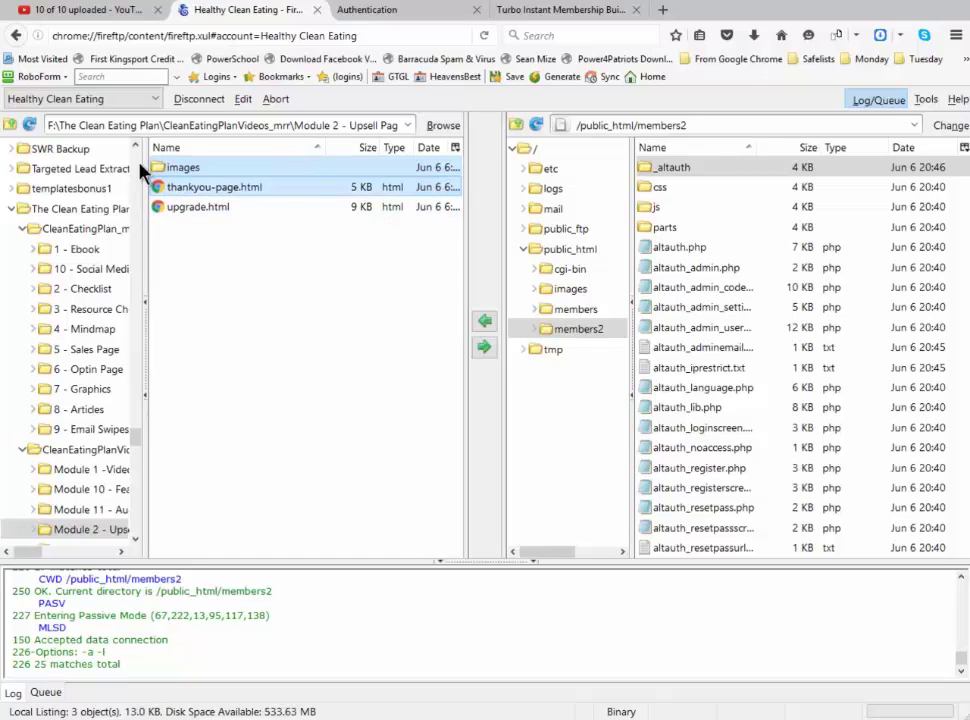
click(484, 347)
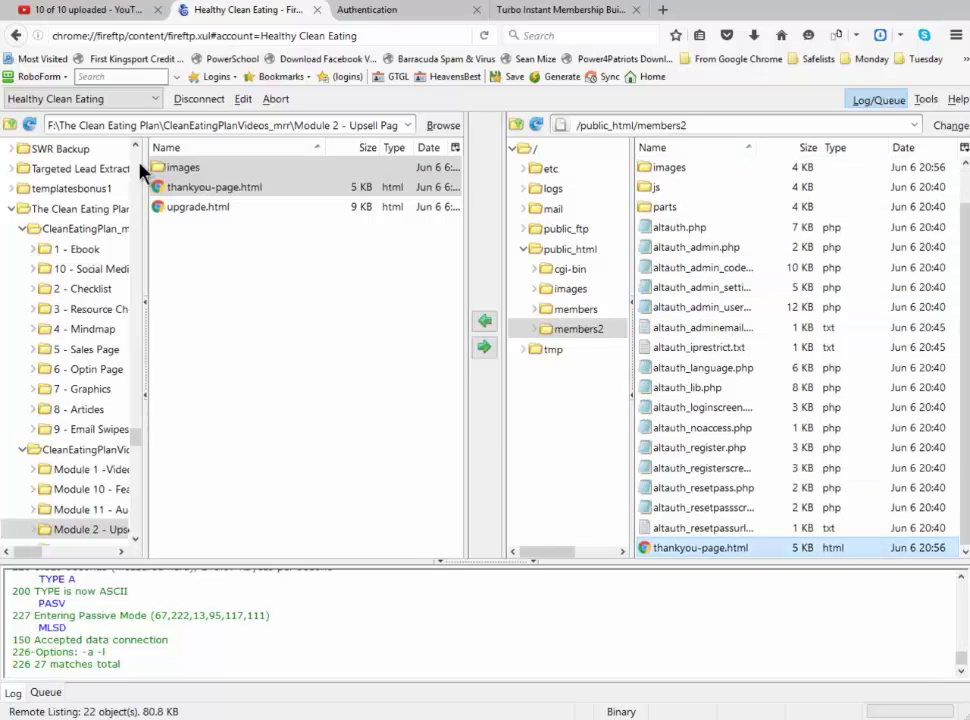
Rename the uploaded thankyou-page.html in members2 to index.html
right_click(688, 545)
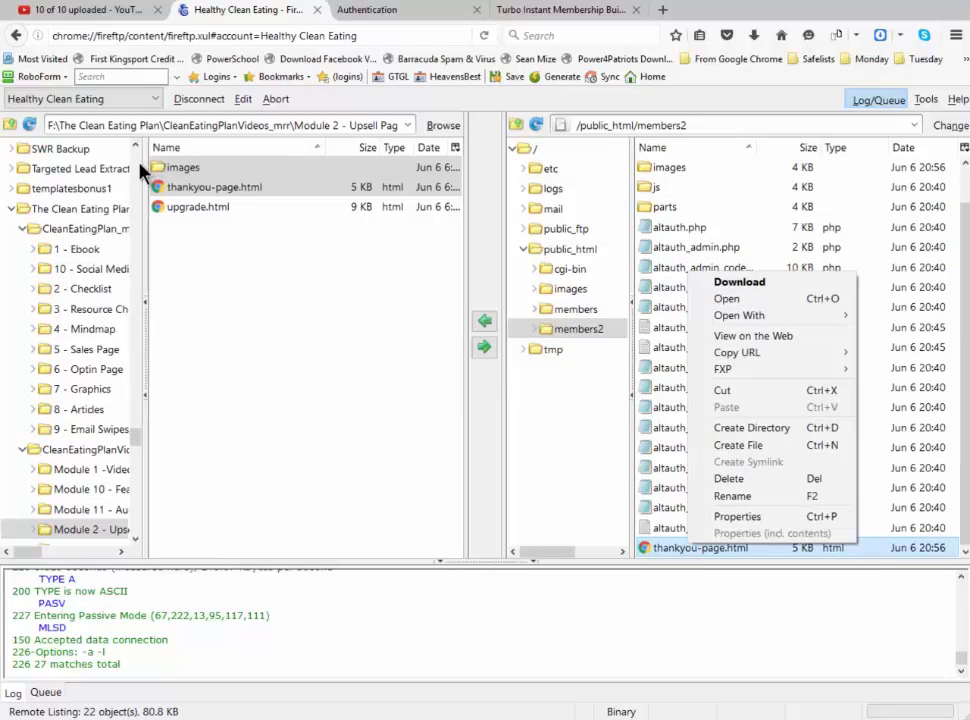
click(732, 496)
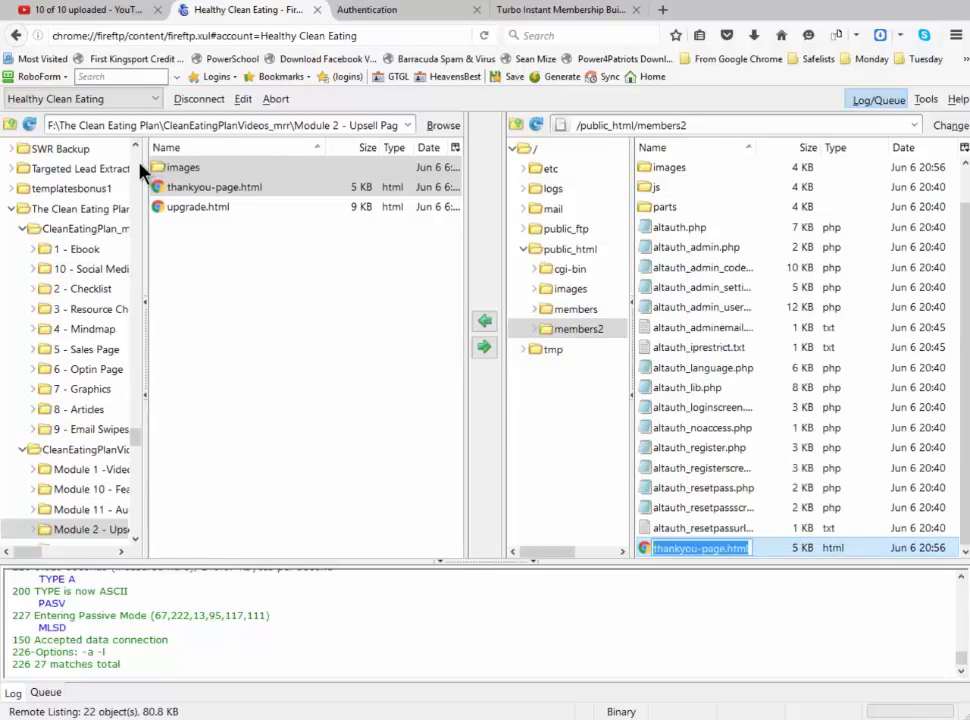
click(724, 548)
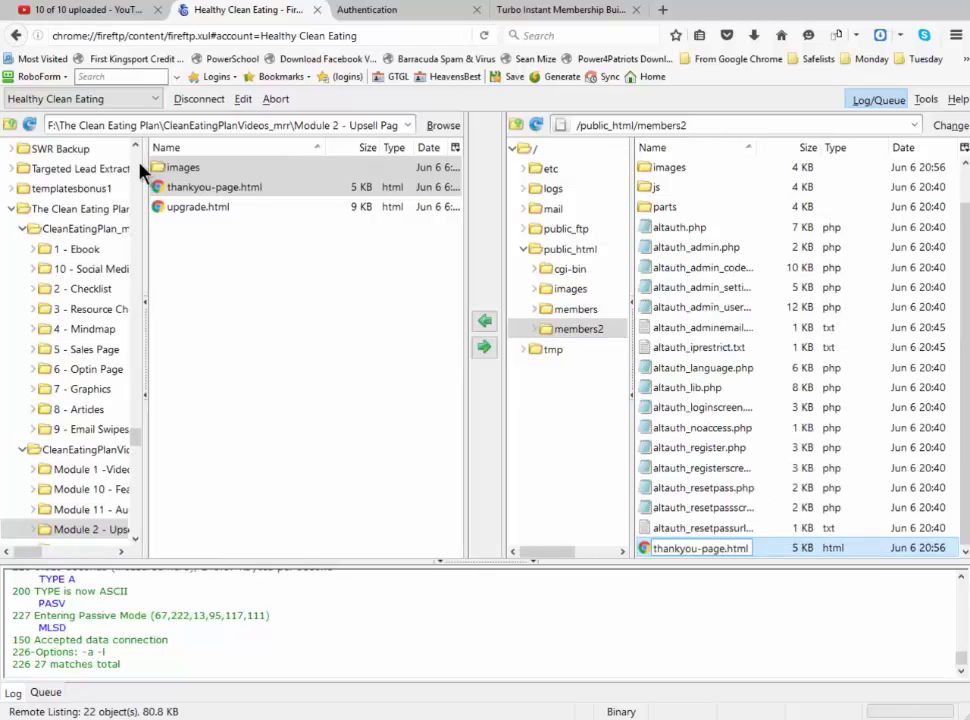
key(shift+Left)
key(shift+Left)
key(shift+Left)
key(shift+Left)
key(shift+Left)
key(shift+Left)
key(shift+Left)
key(shift+Left)
key(shift+Left)
key(shift+Left)
key(shift+Left)
key(shift+Left)
key(shift+Left)
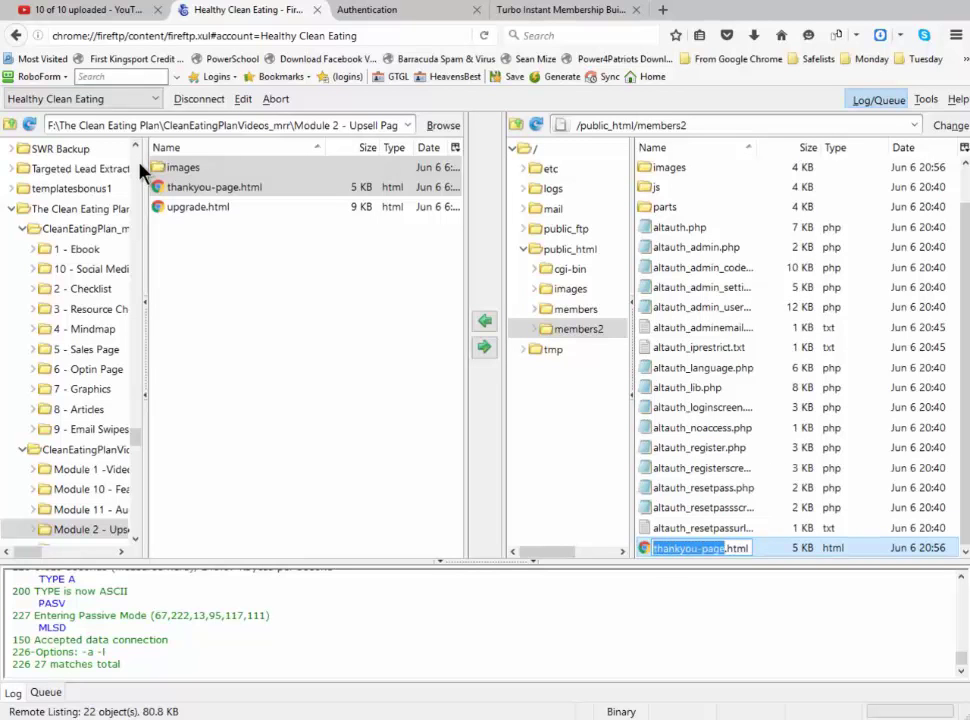
text(index)
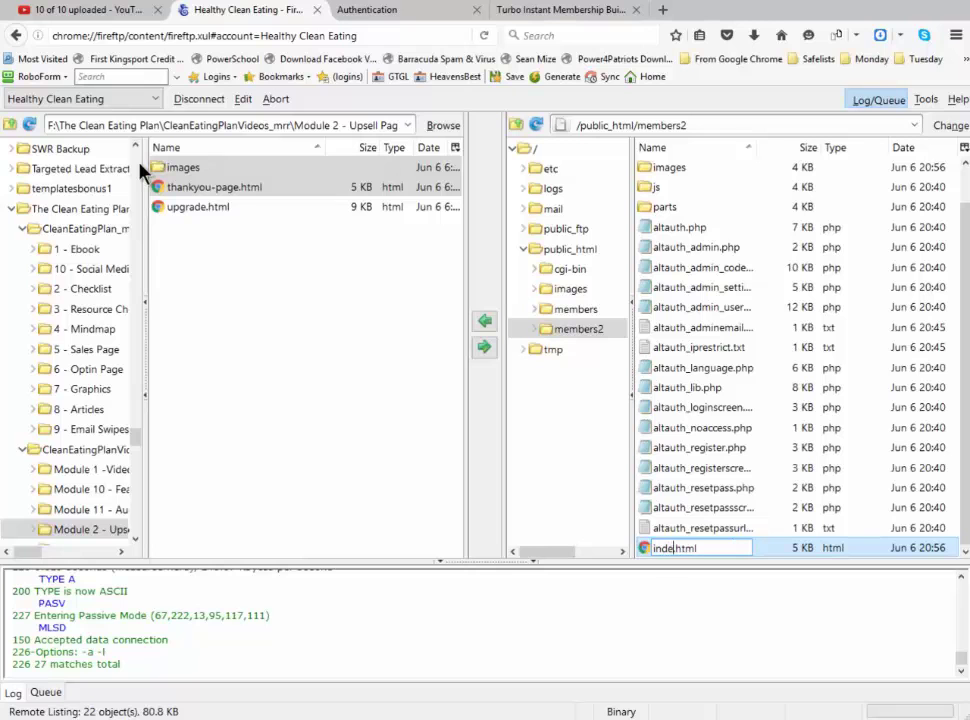
key(Return)
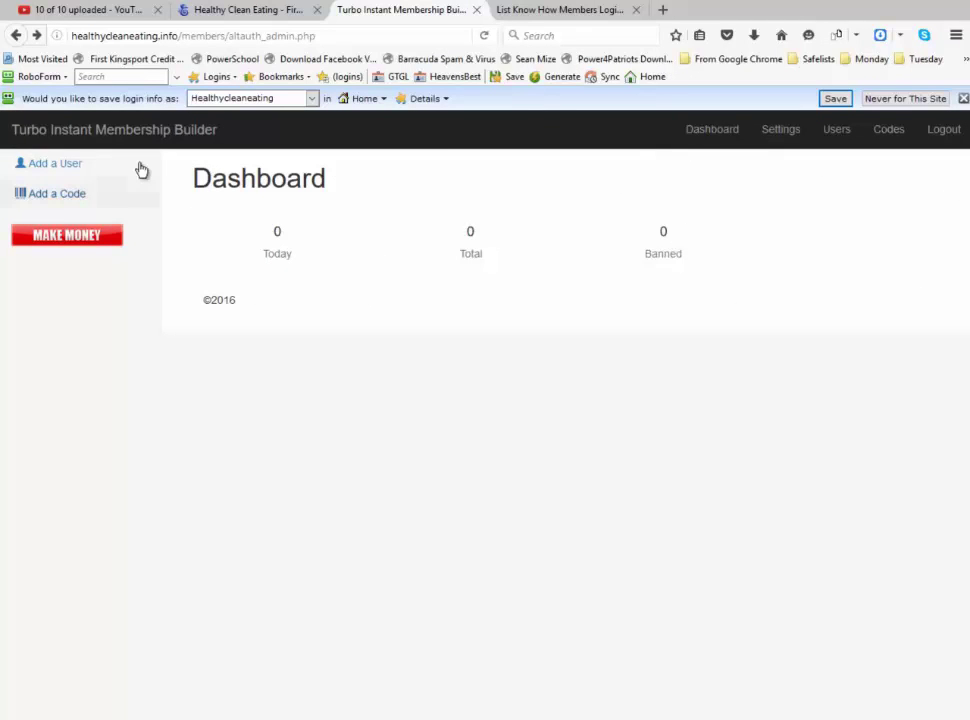
Add a user with the suggested full name, the member's e-mail and a password, then log out
click(141, 170)
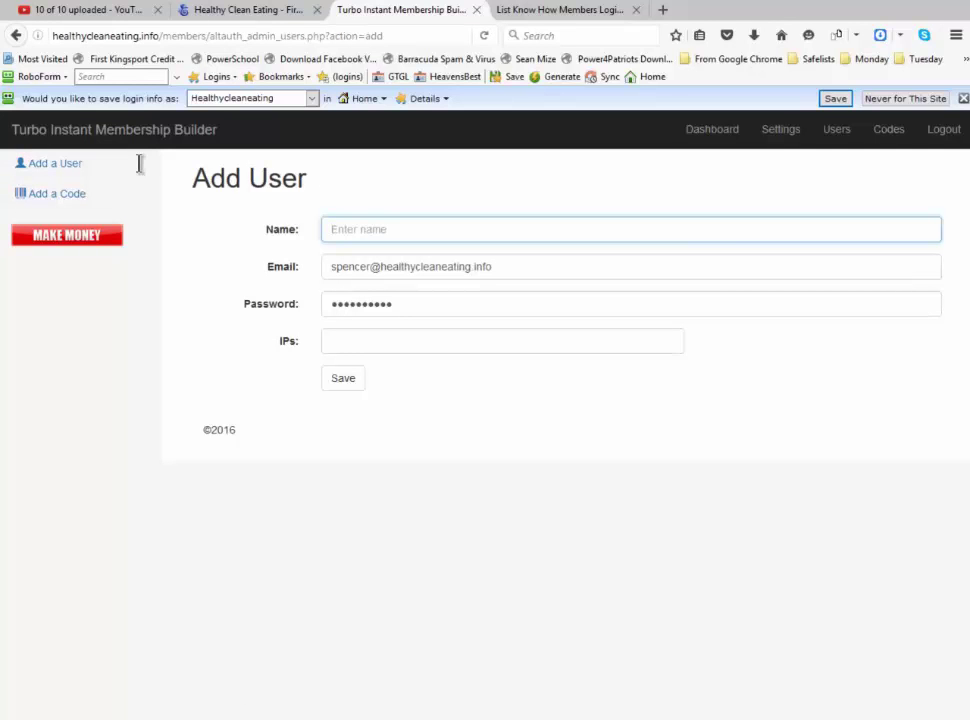
text(R)
key(Down)
key(Down)
key(Down)
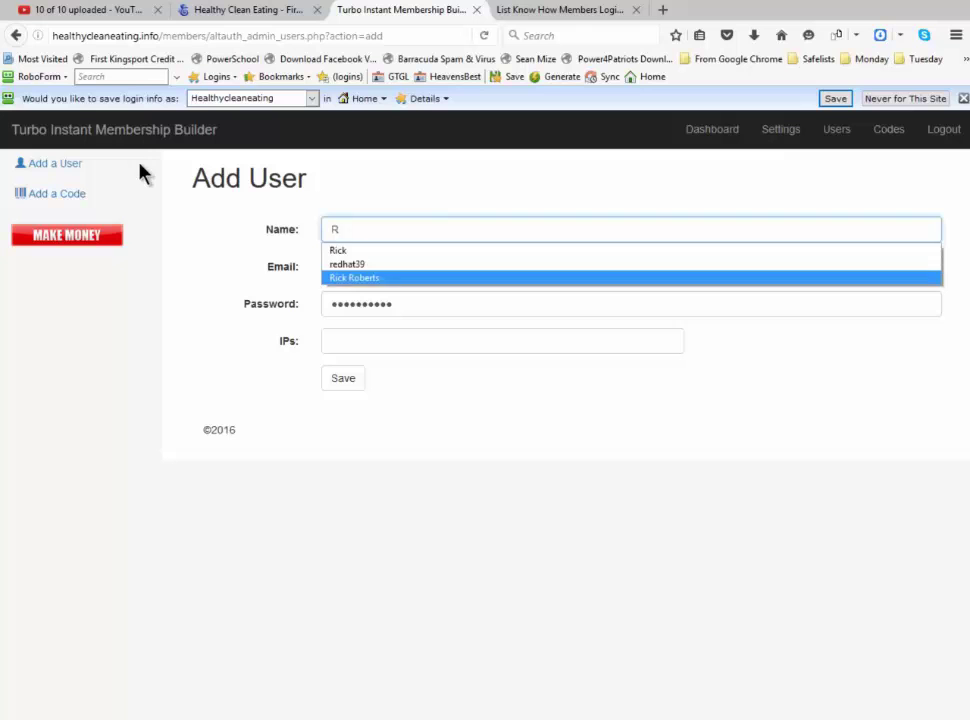
key(Return)
key(Tab)
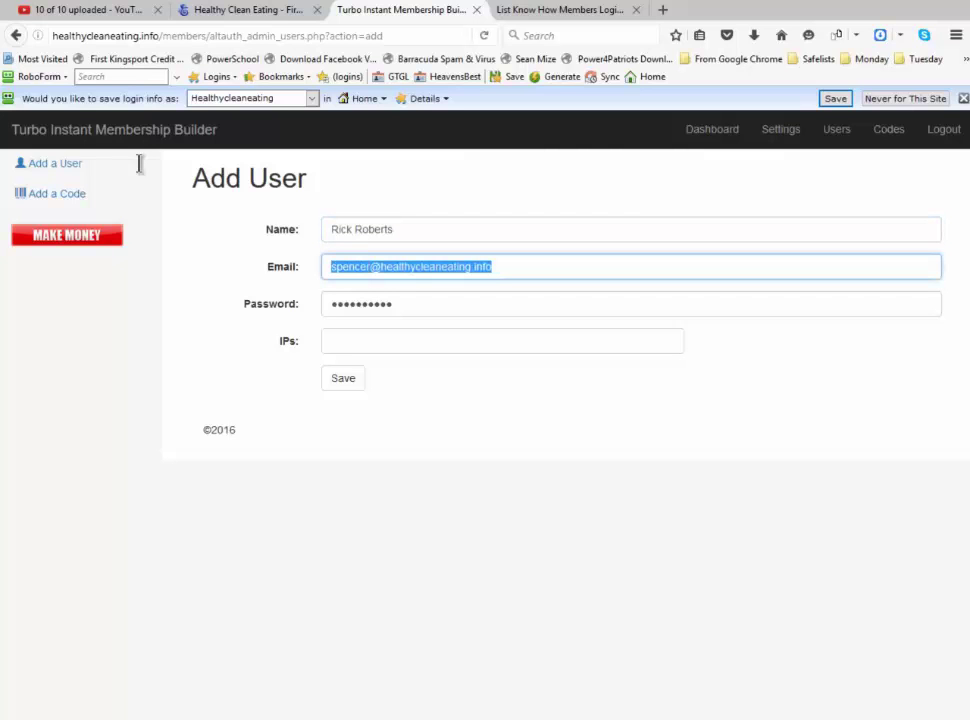
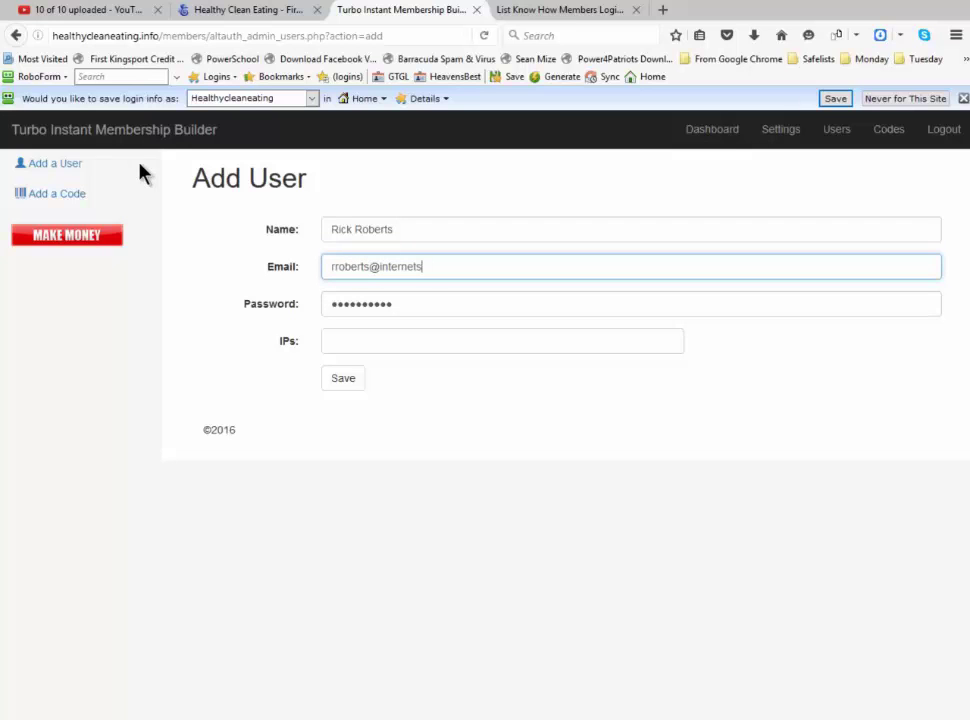
key(Tab)
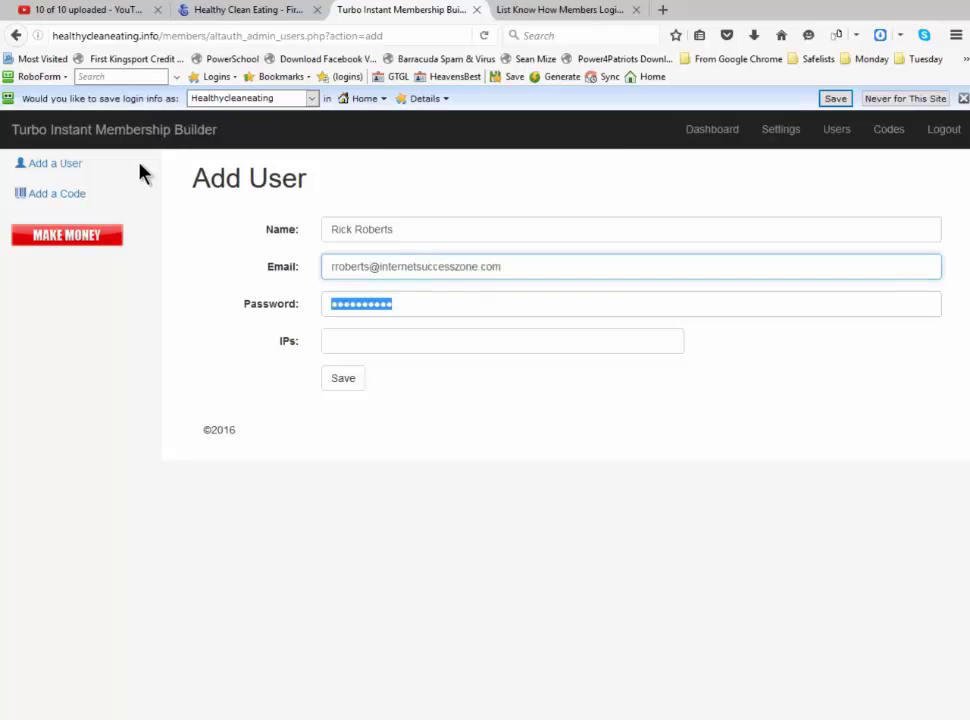
text(*******)
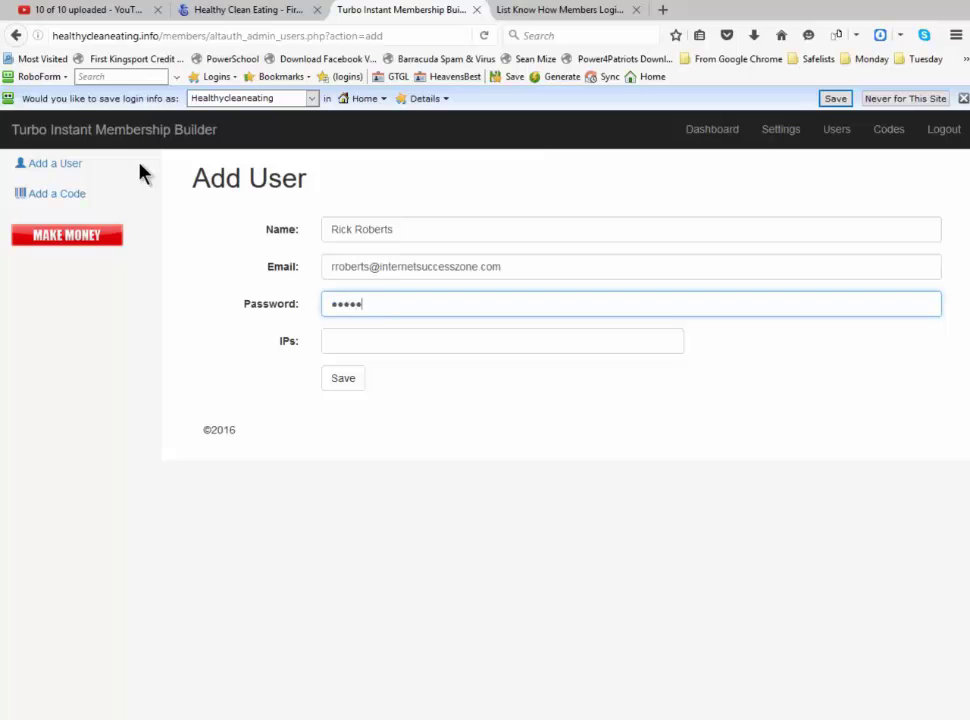
text(**)
key(Return)
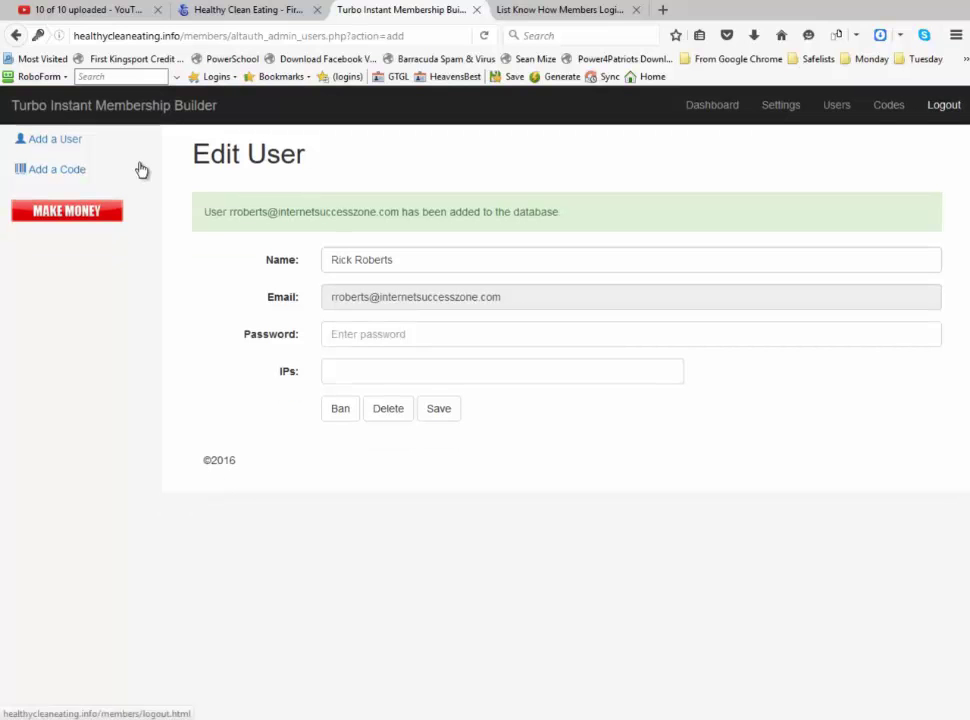
click(943, 105)
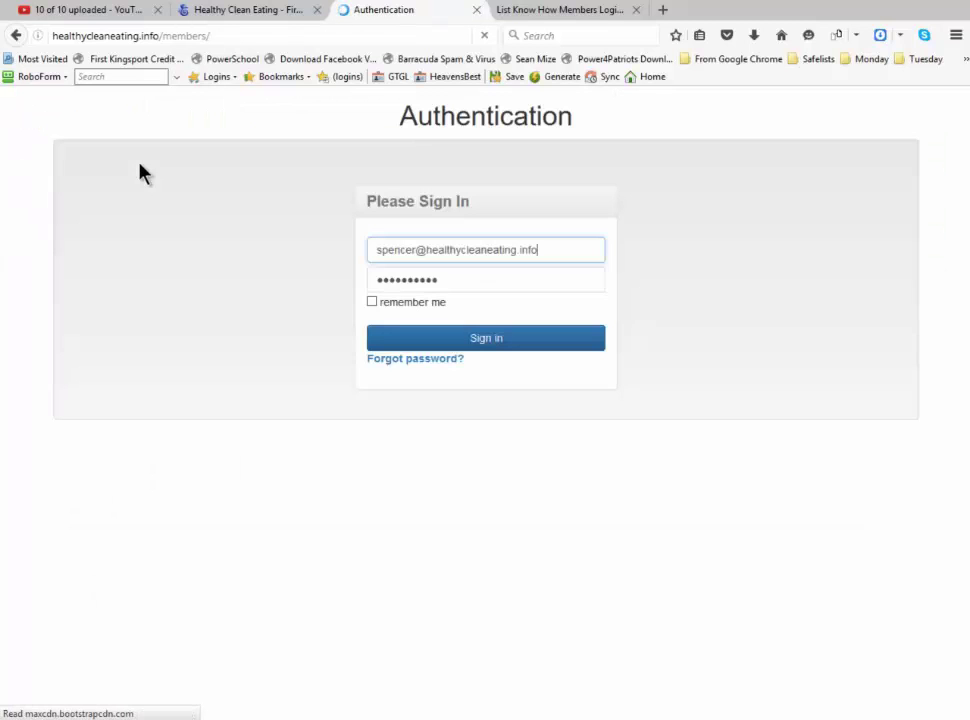
Sign in to the members area with the new member's e-mail and password, declining to remember the login
drag(542, 250, 372, 250)
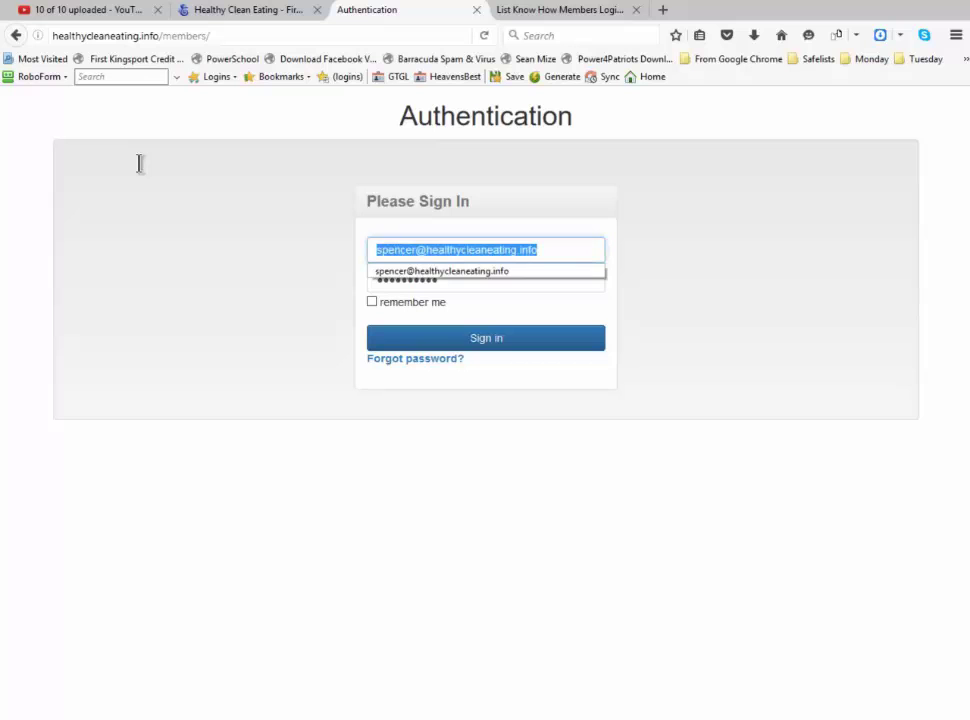
key(BackSpace)
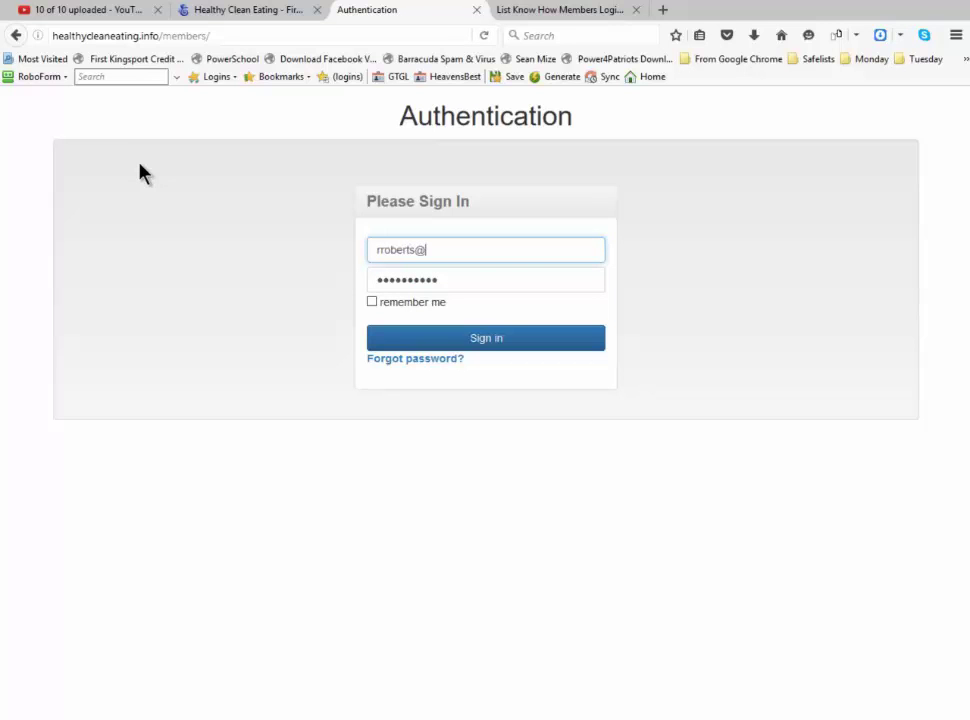
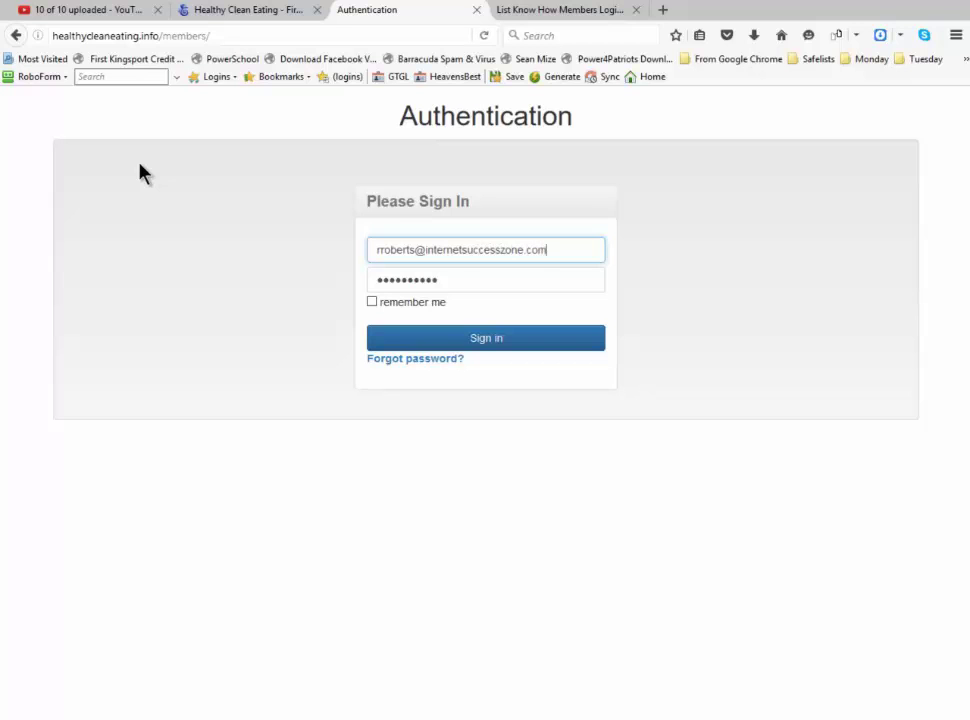
key(Tab)
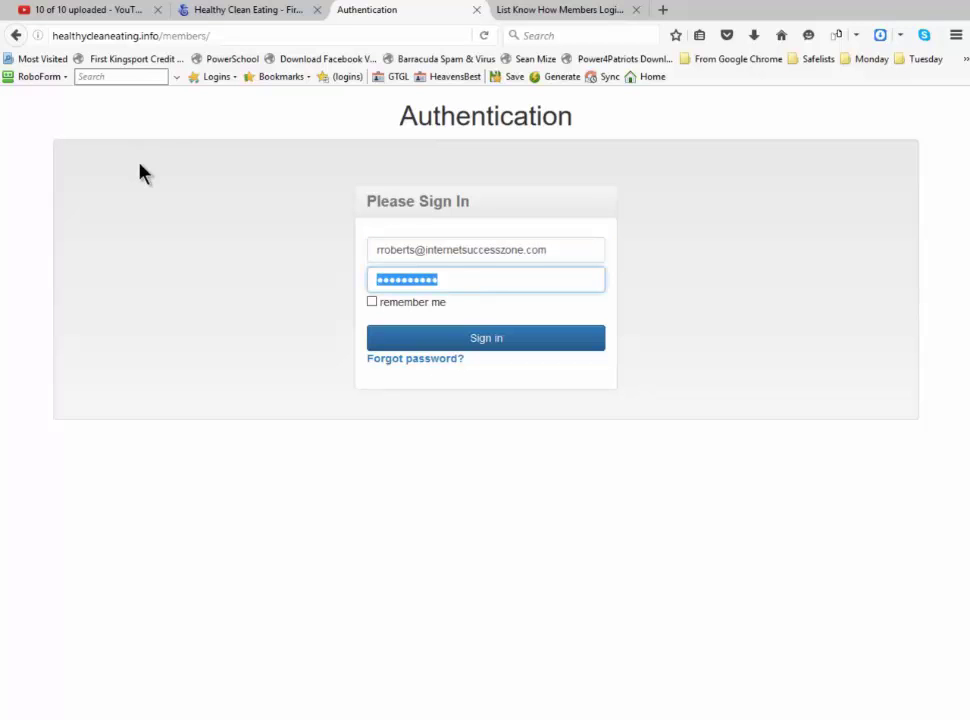
text(•••••••••)
key(Return)
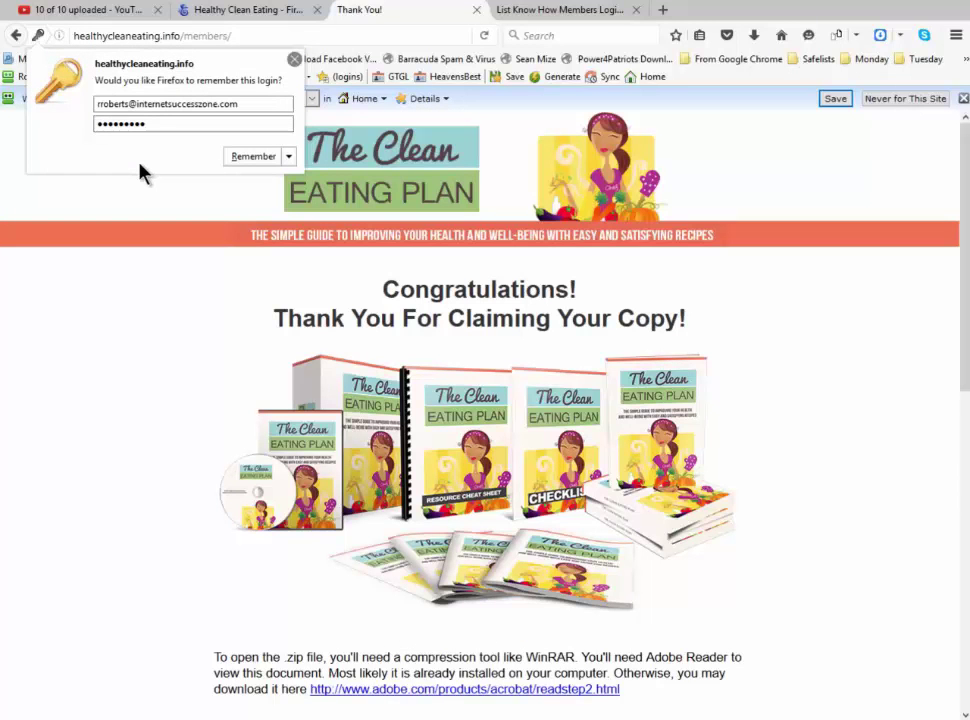
key(Escape)
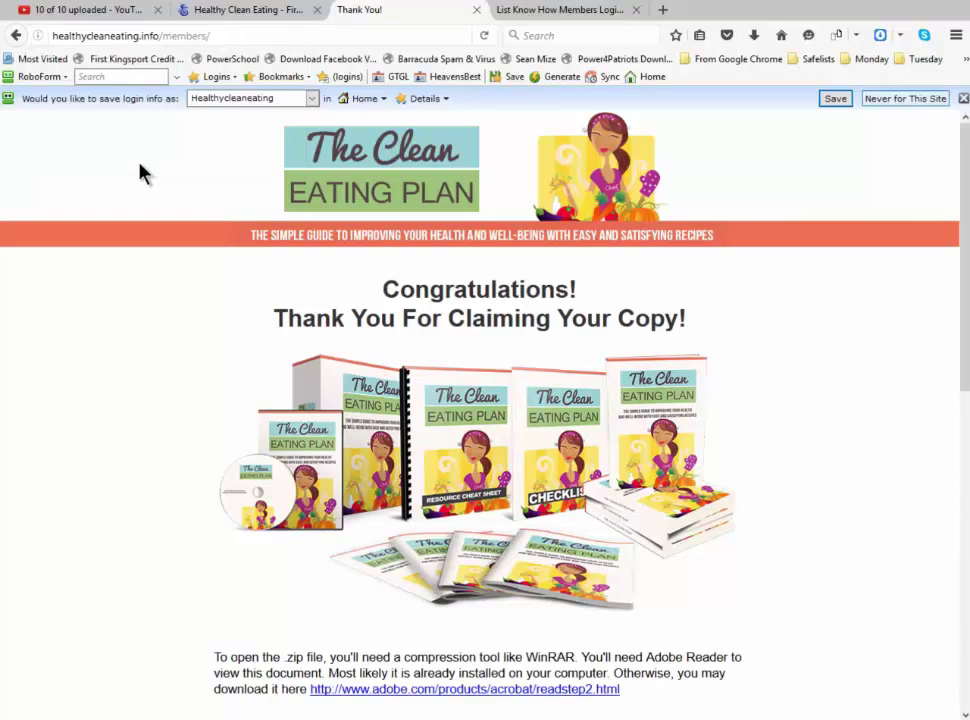
Close the save-login bar and load members/logout.html to sign out of the members area
key(Escape)
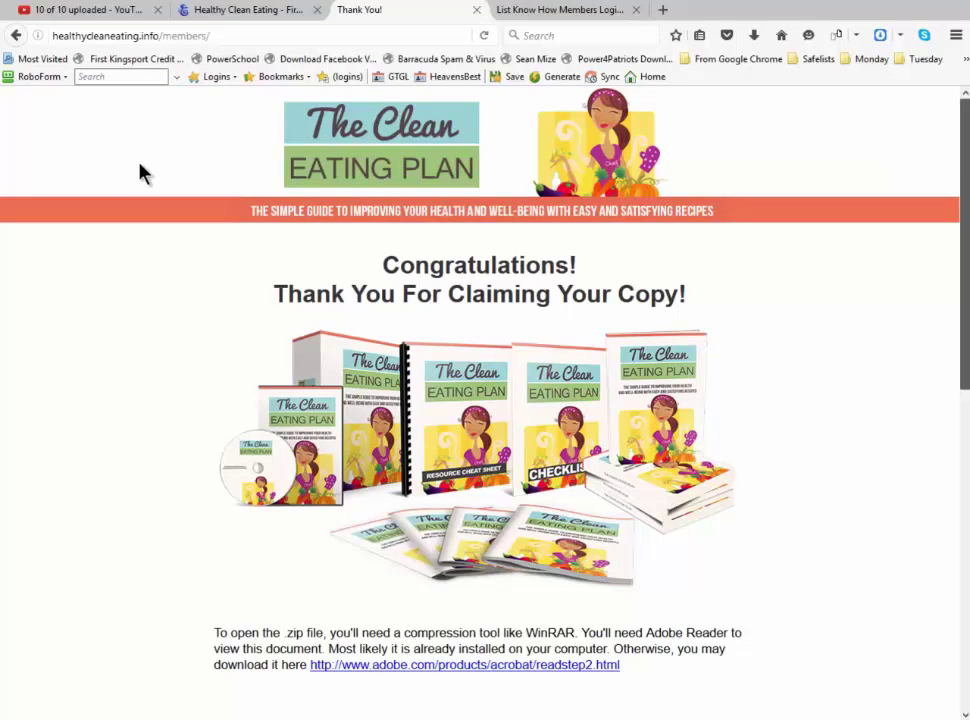
scroll(140, 173, down, 5)
scroll(140, 173, down, 3)
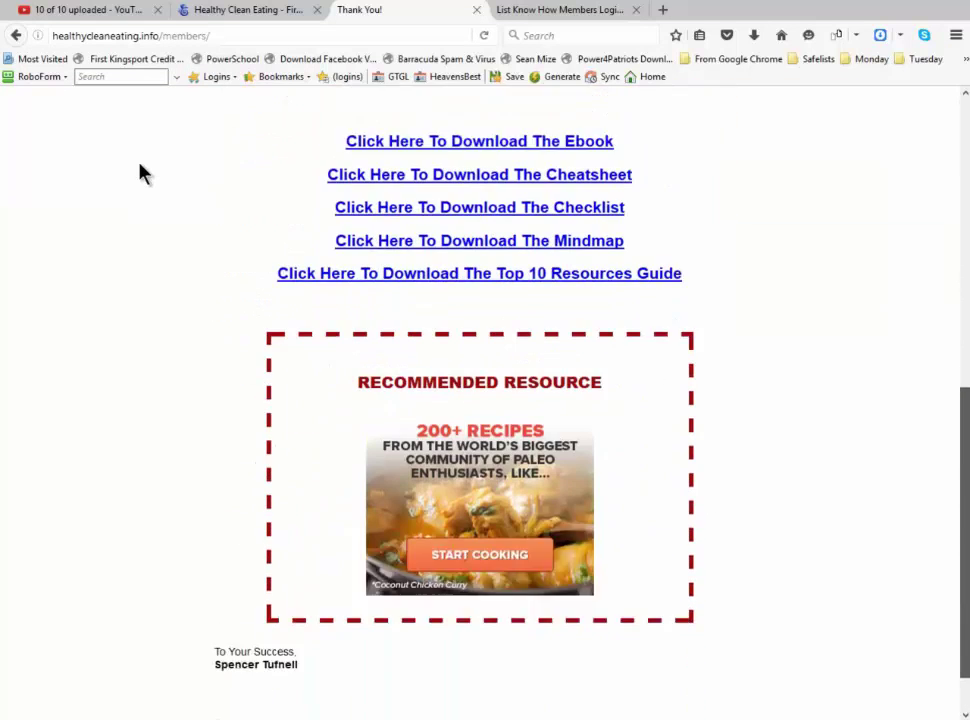
scroll(140, 173, up, 4)
scroll(140, 173, up, 3)
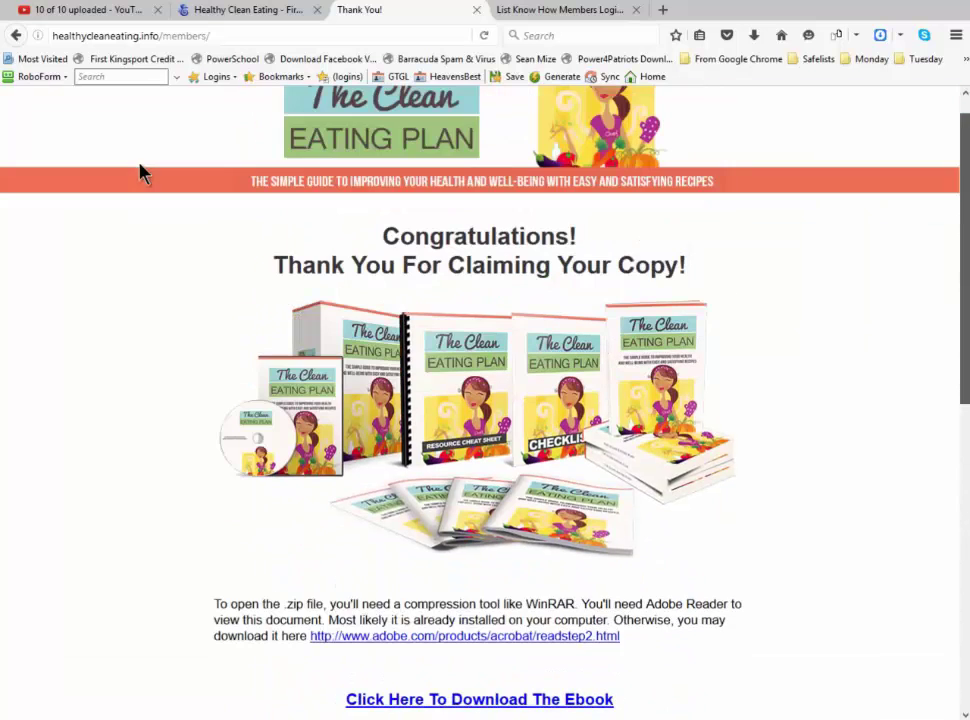
scroll(140, 173, up, 1)
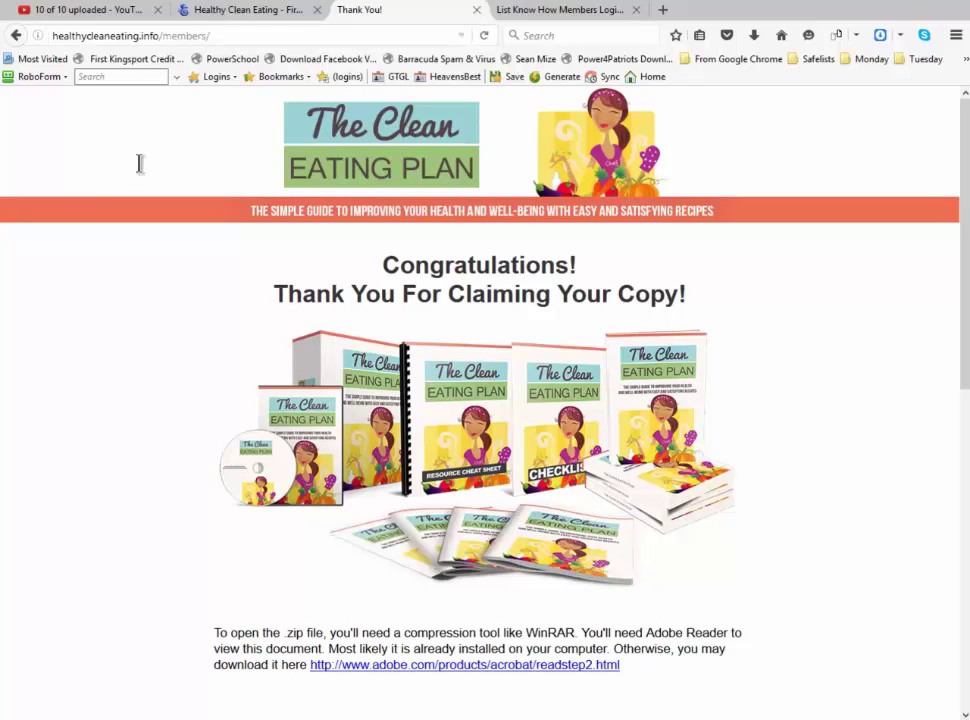
key(ctrl+l)
key(End)
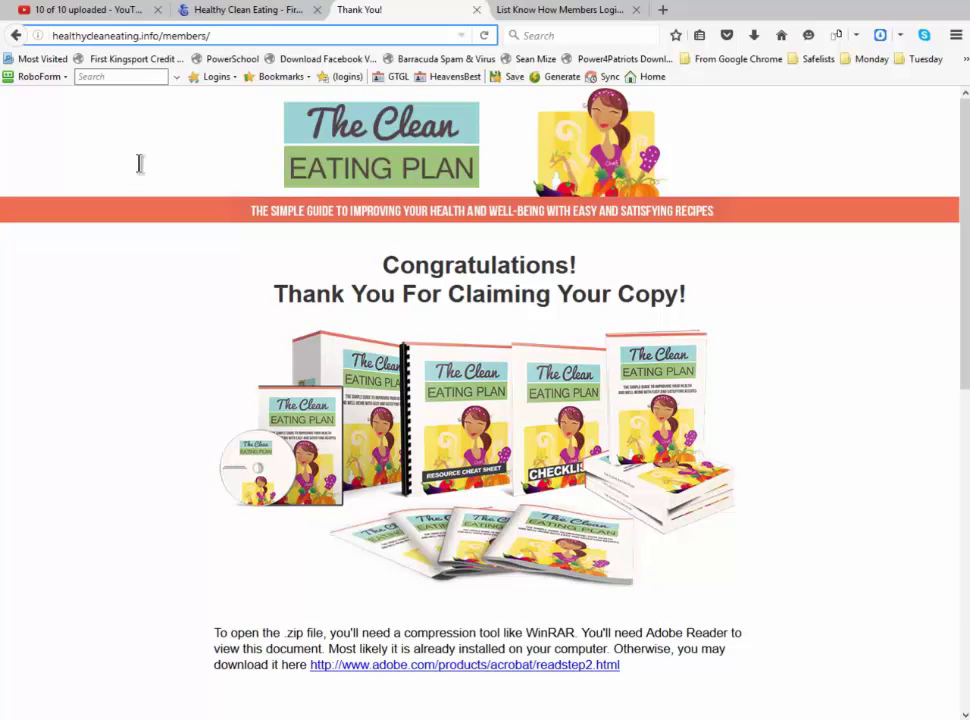
text(logou)
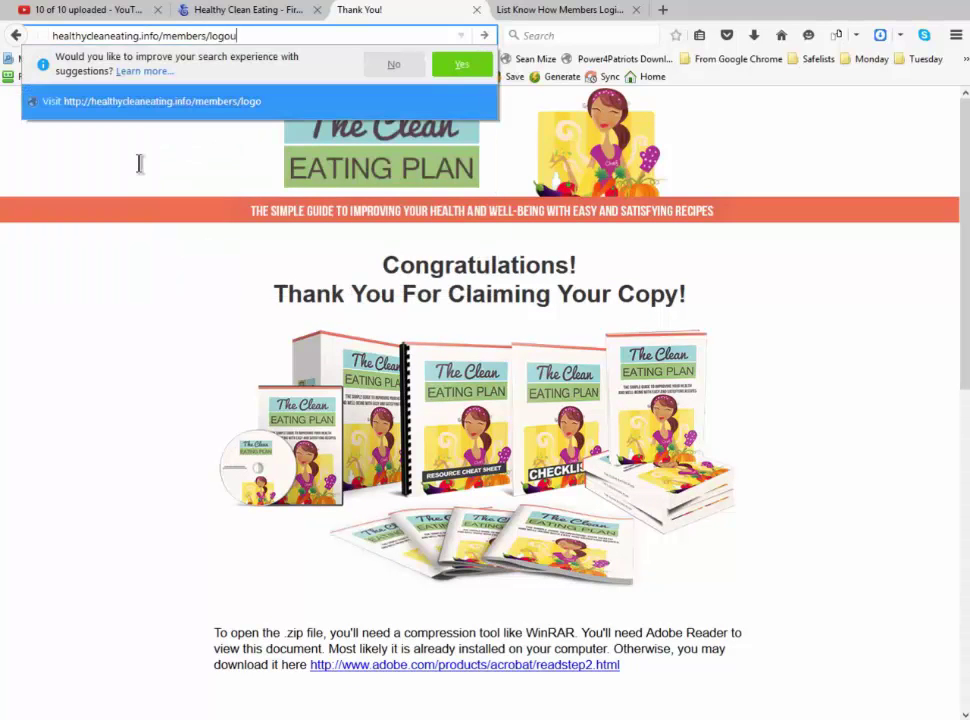
text(t.html)
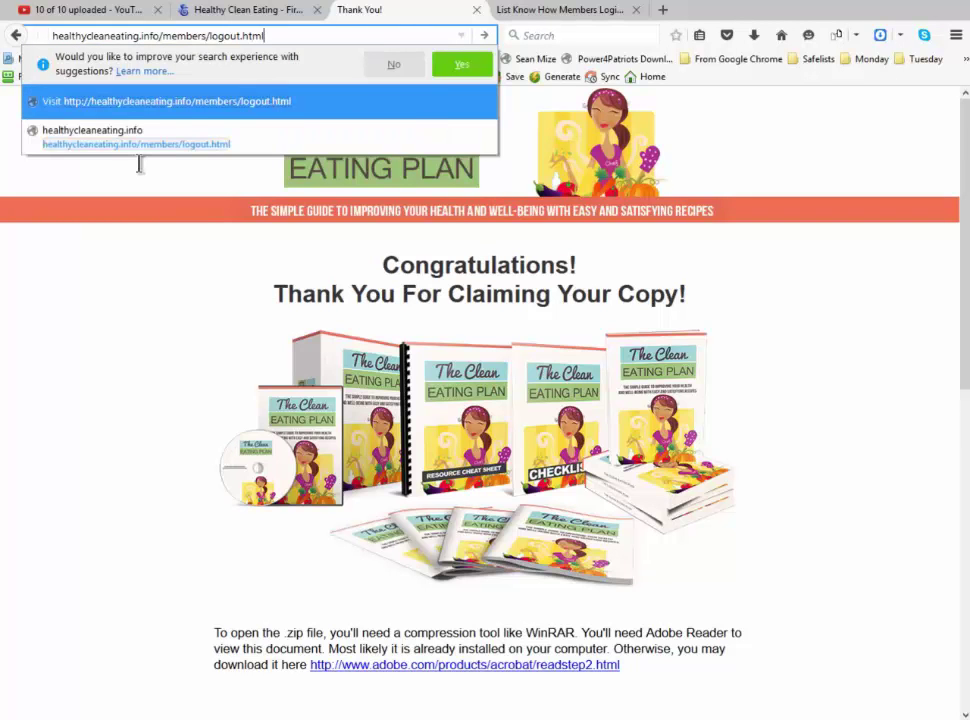
key(Return)
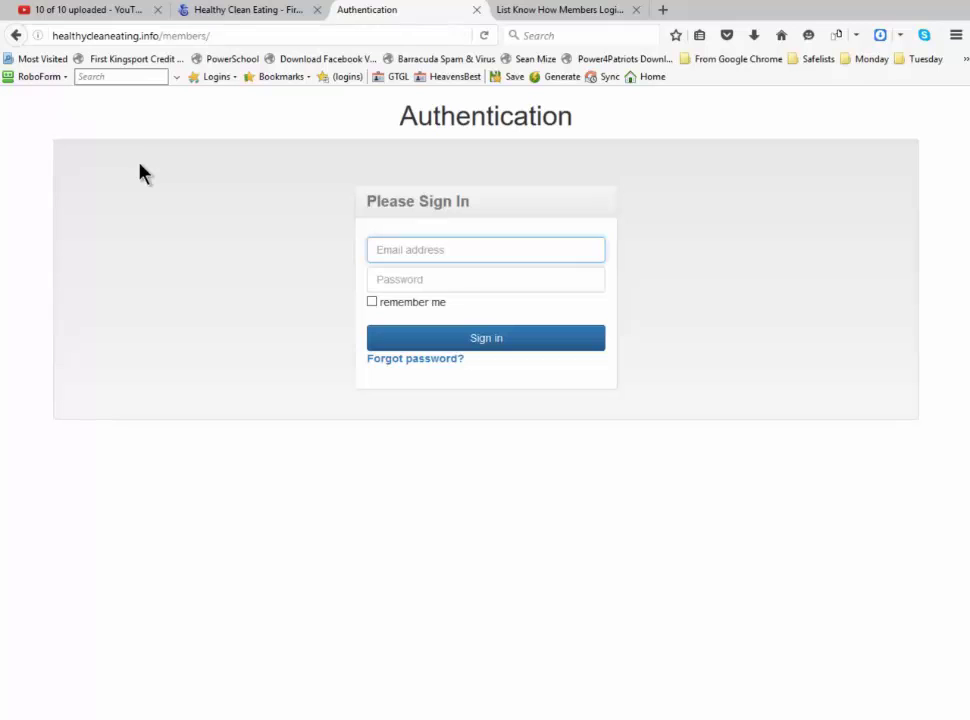
Change the address from members/ to members2/ to open the members2 sign-in page
click(234, 36)
click(234, 36)
key(BackSpace)
text(2/)
key(Return)
Fill the members2 sign-in form with the saved member e-mail and password
text(rr)
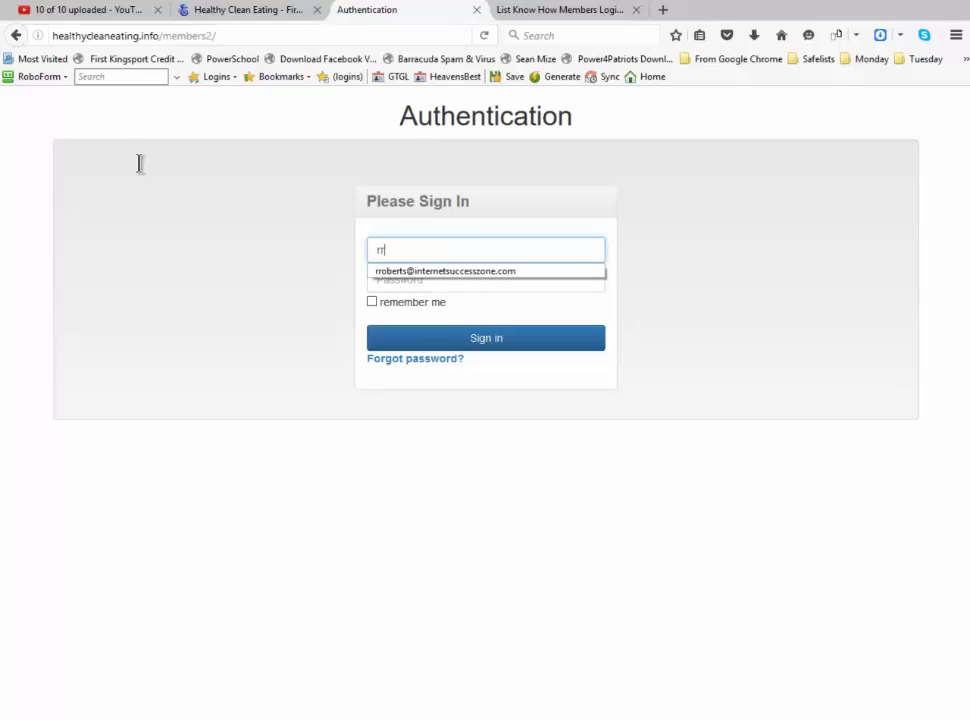
key(Down)
key(Return)
key(Tab)
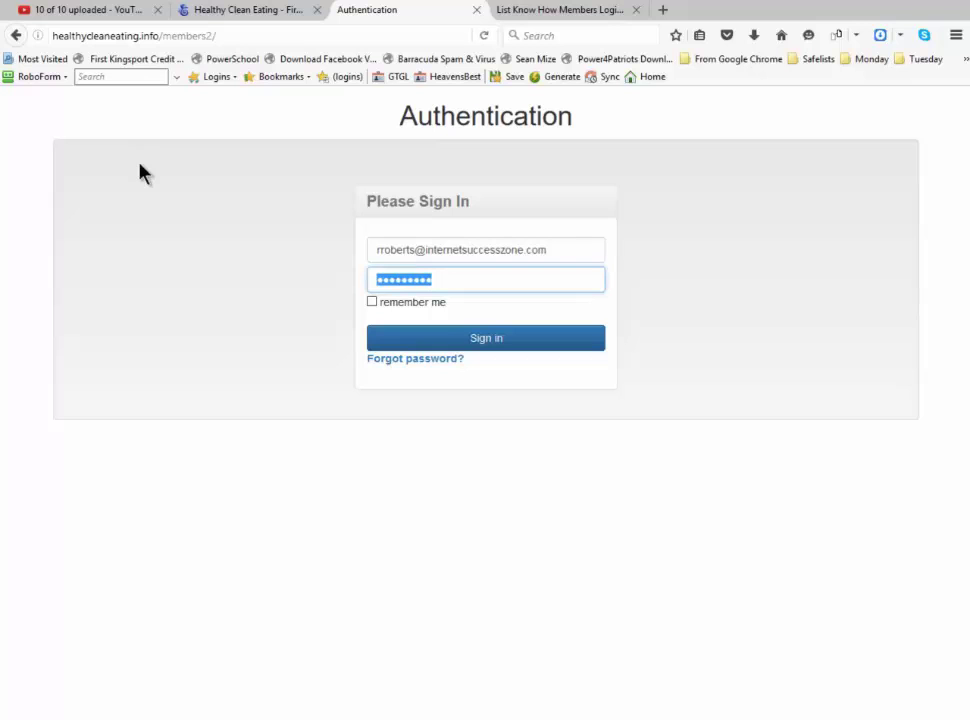
text(•••••••••)
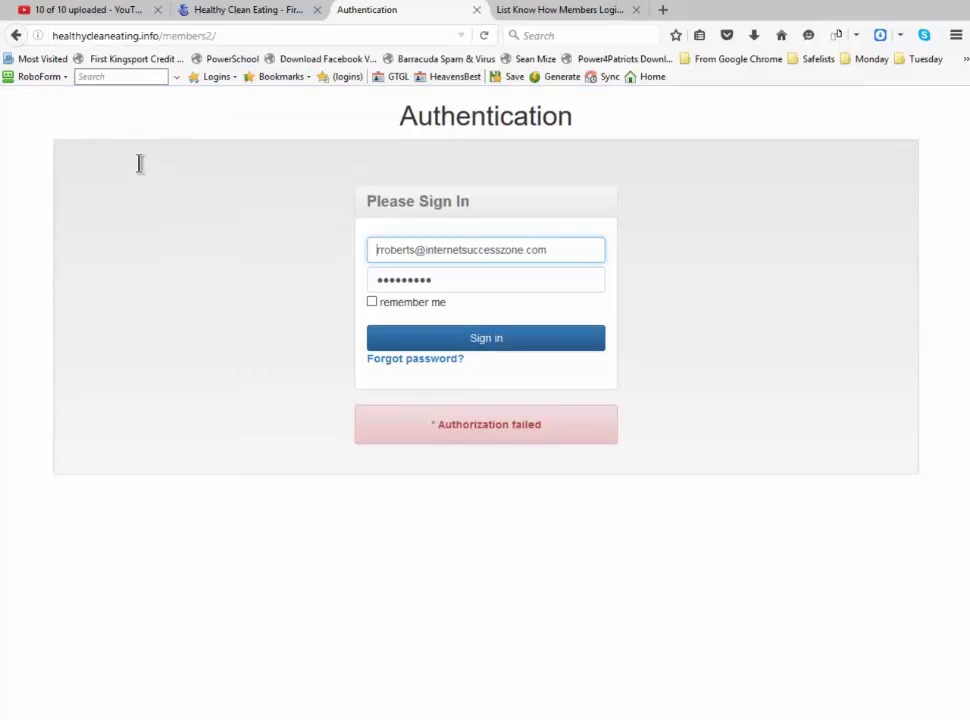
Replace the e-mail with the site owner's address, enter the admin password and sign in
key(ctrl+l)
key(Return)
key(ctrl+a)
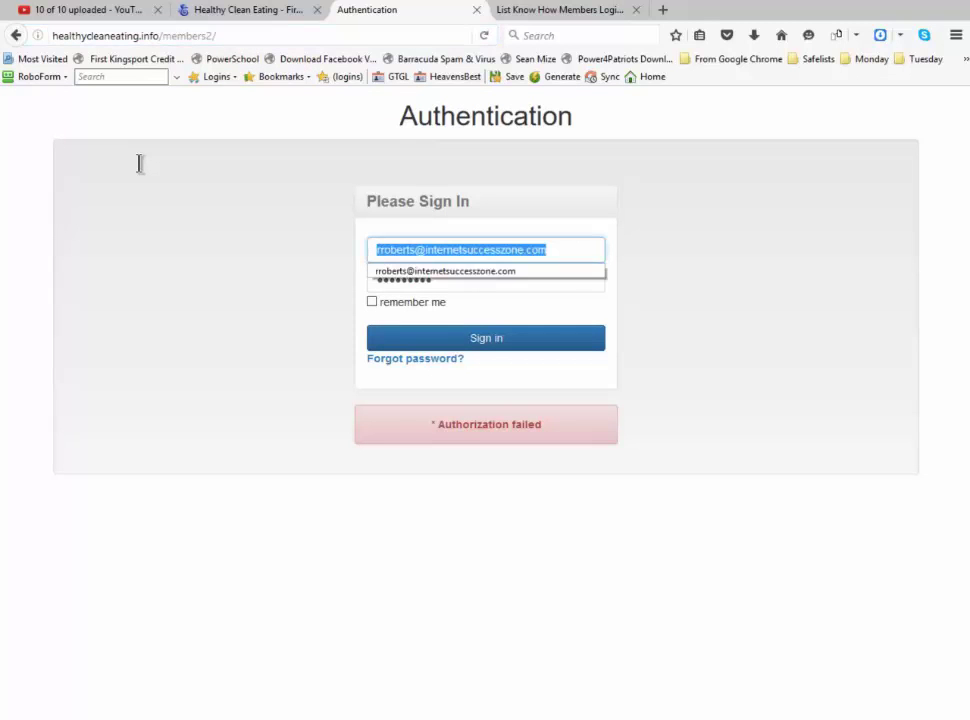
key(ctrl+v)
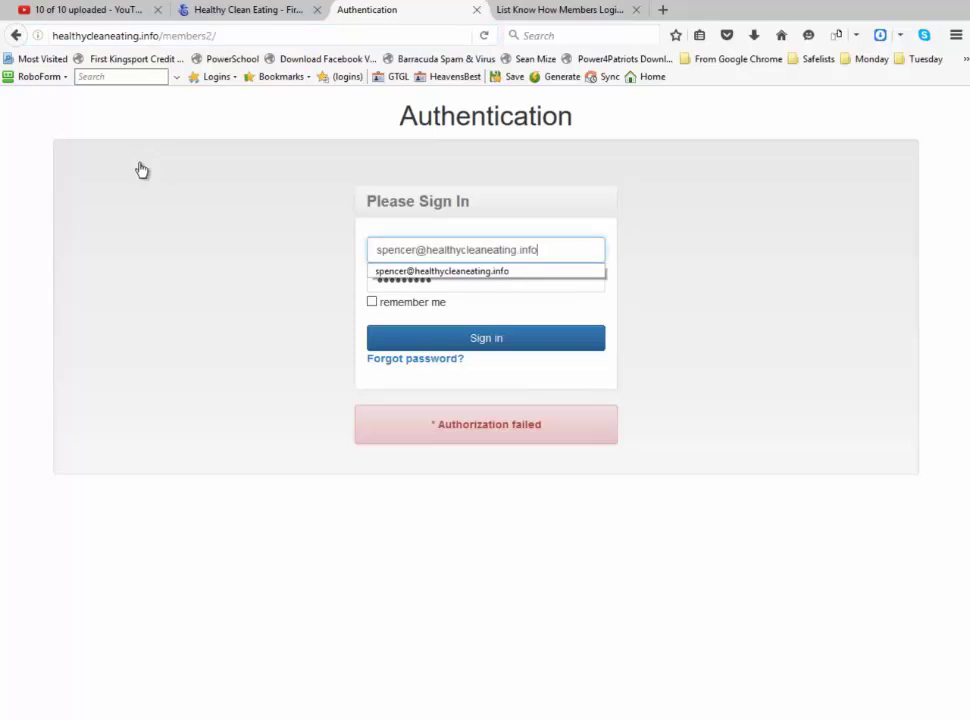
key(Escape)
key(Tab)
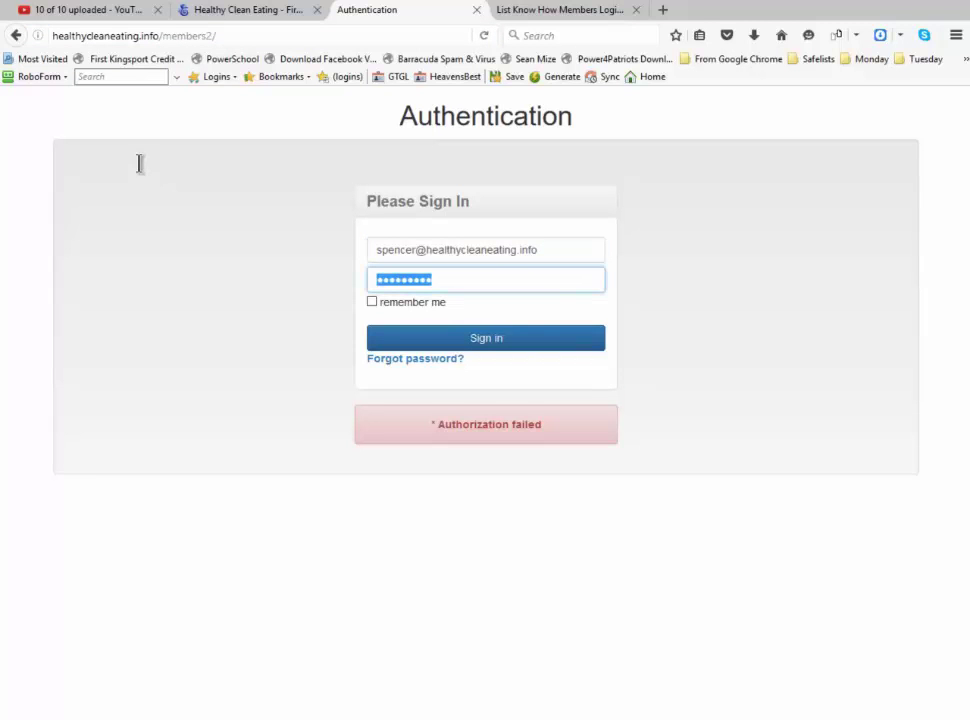
text(****)
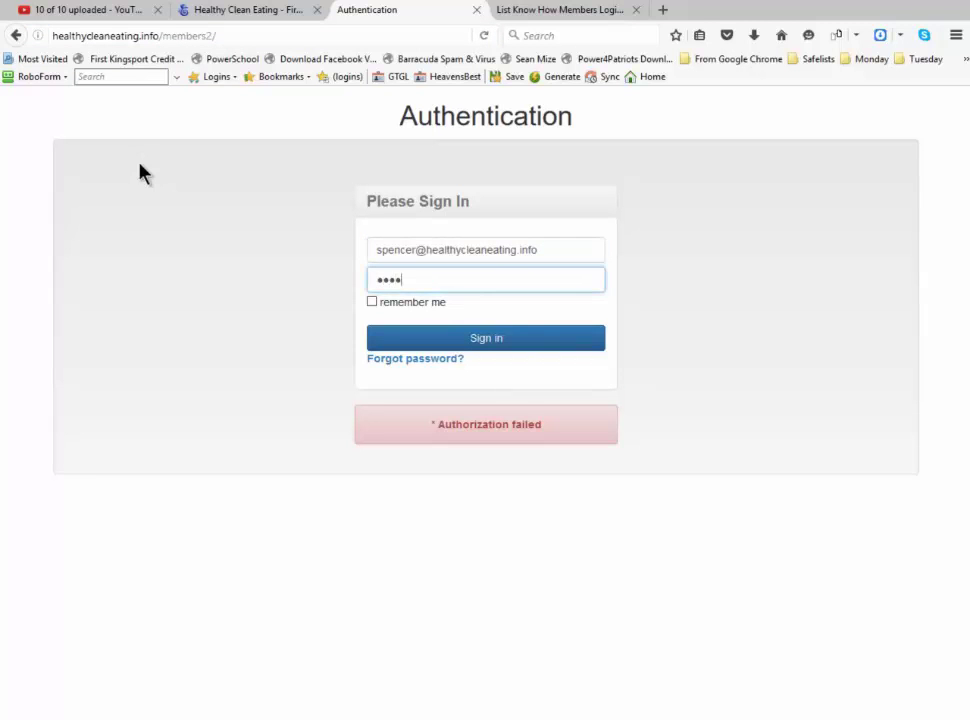
text(******)
key(Return)
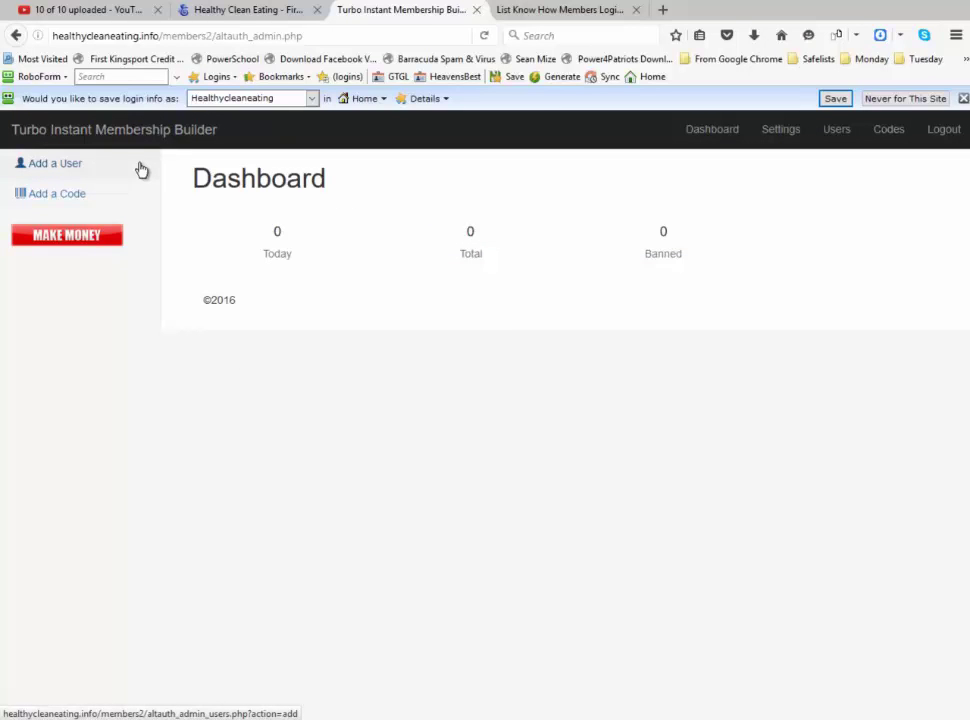
Add the member to members2 with the suggested name, saved e-mail and a password, then log out
click(141, 169)
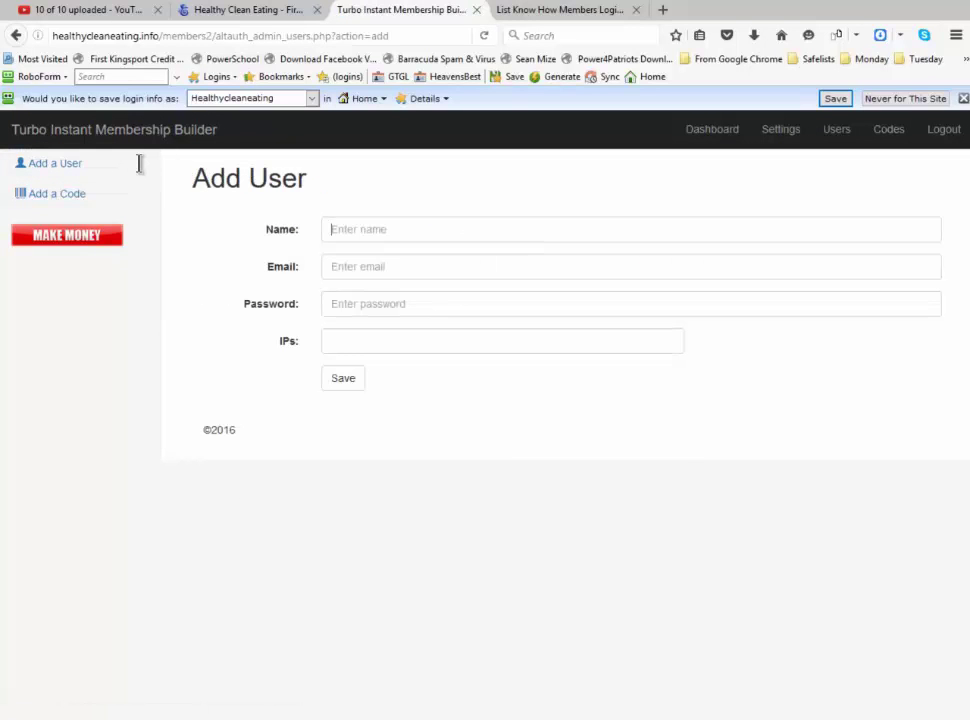
text(R)
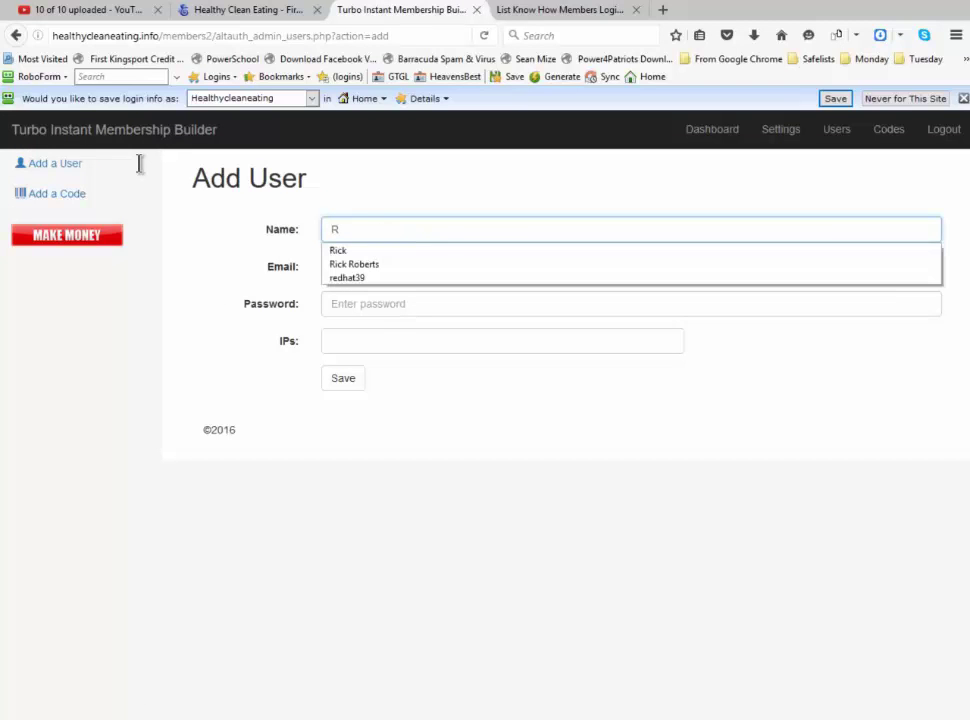
key(Down)
key(Down)
key(Return)
key(Tab)
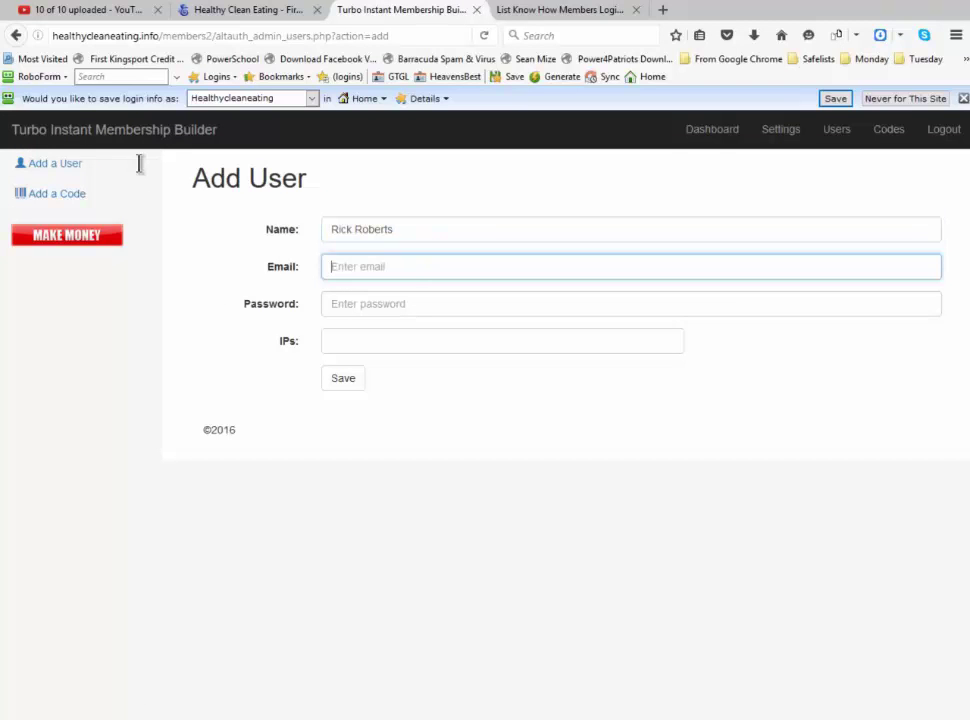
text(r)
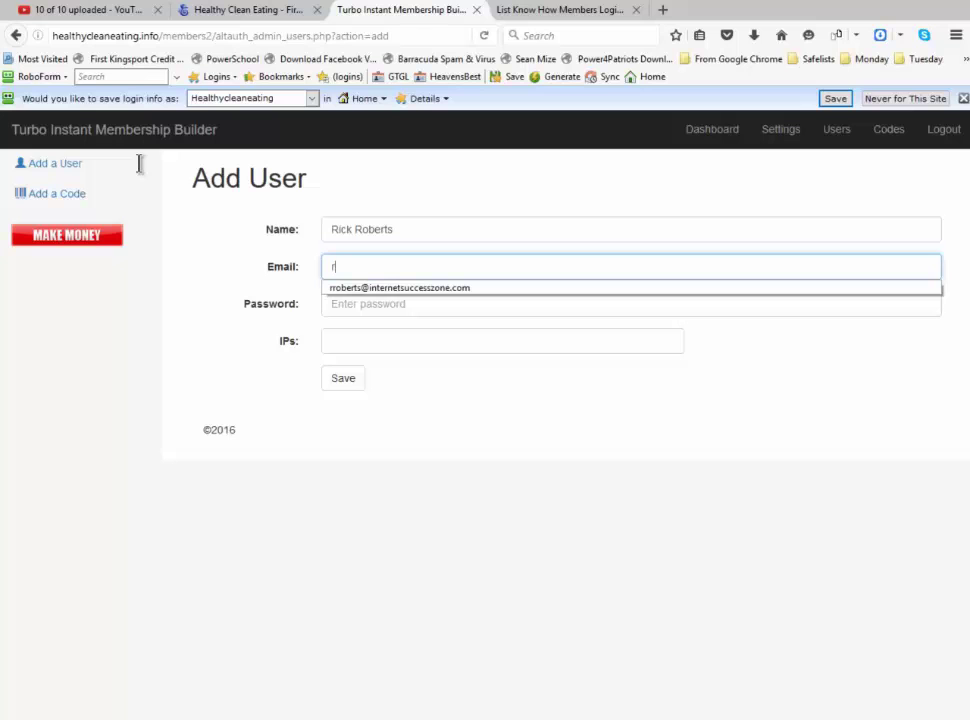
key(Down)
key(Return)
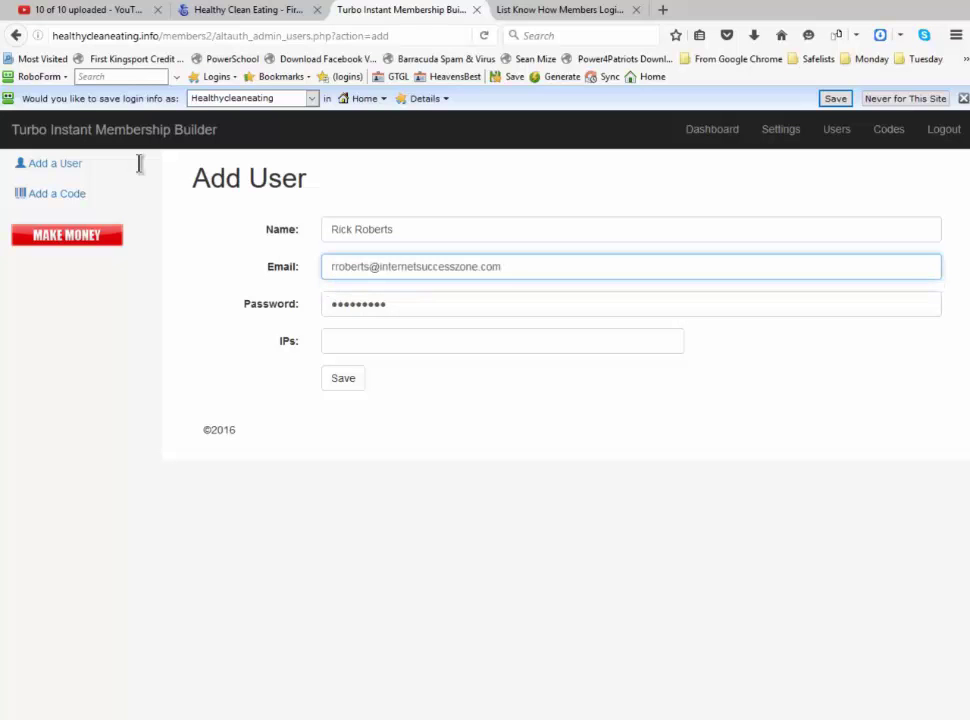
key(Tab)
text(******)
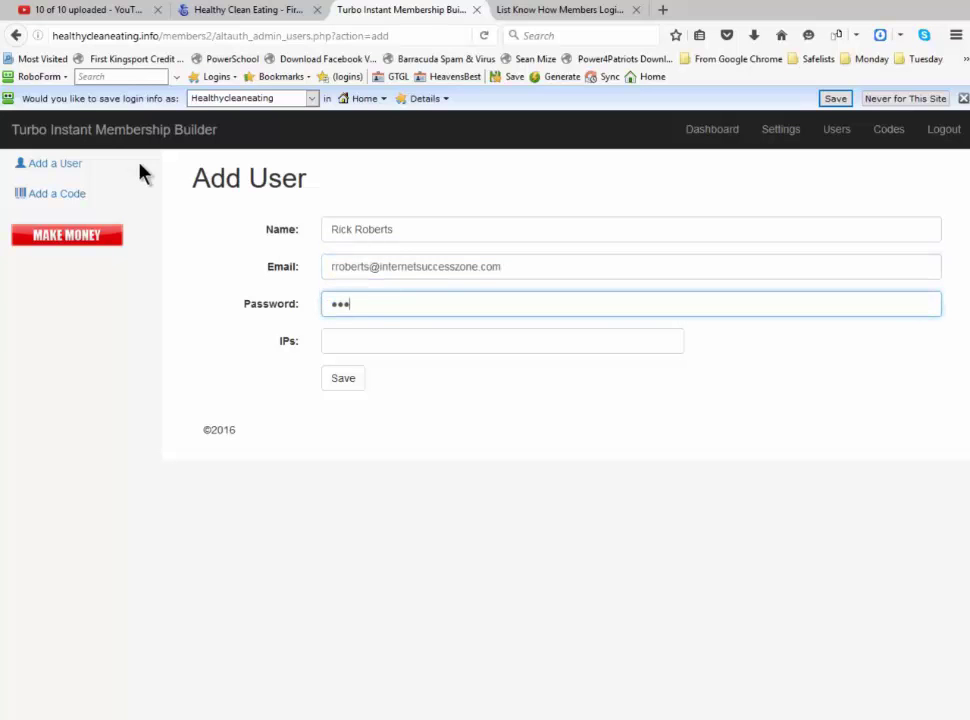
text(***)
key(Return)
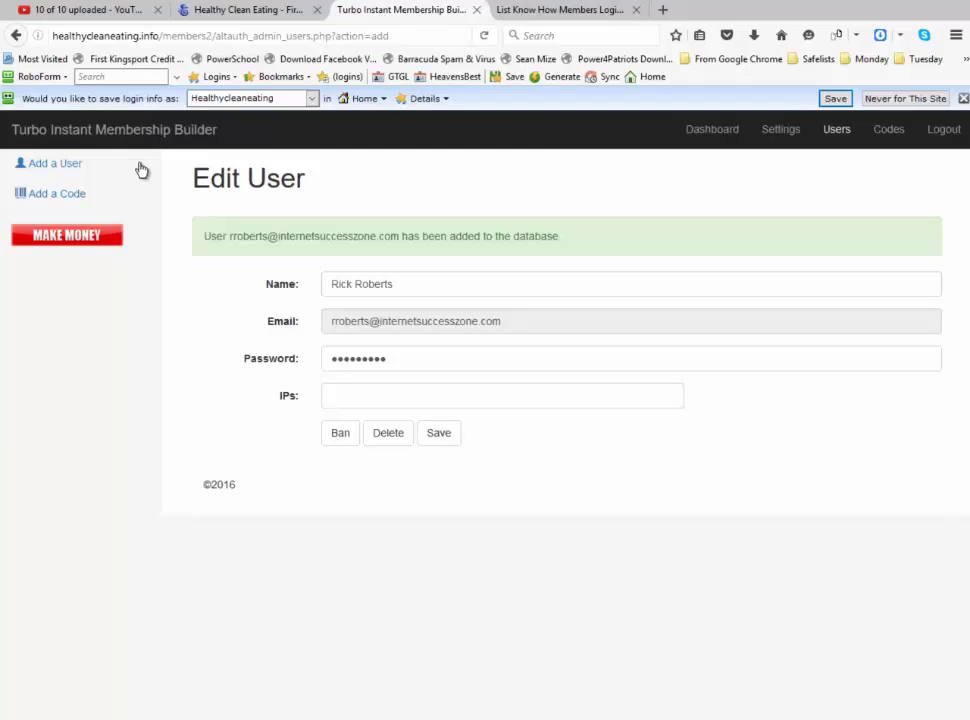
click(943, 130)
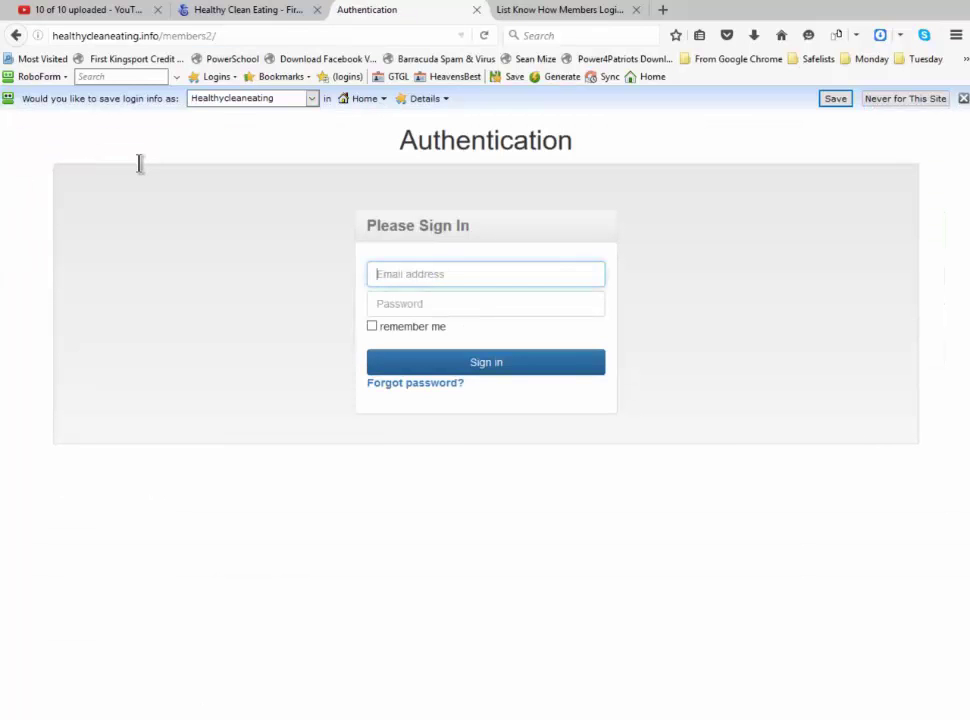
Reload the members2 sign-in page and sign in with the member's saved e-mail and password
key(ctrl+l)
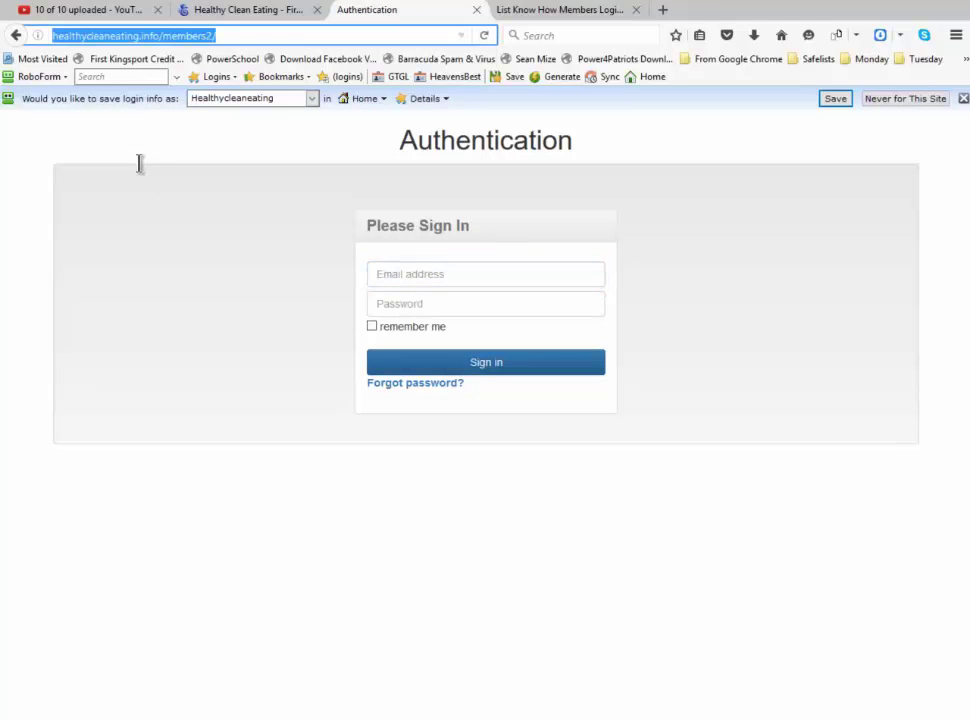
key(Return)
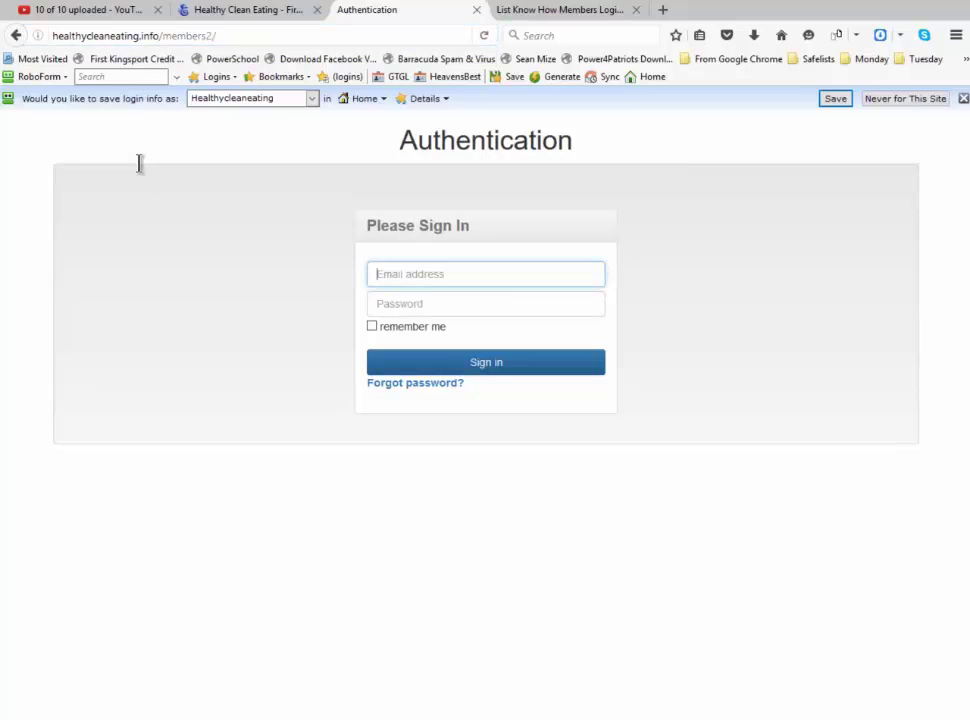
key(Down)
key(Down)
key(Return)
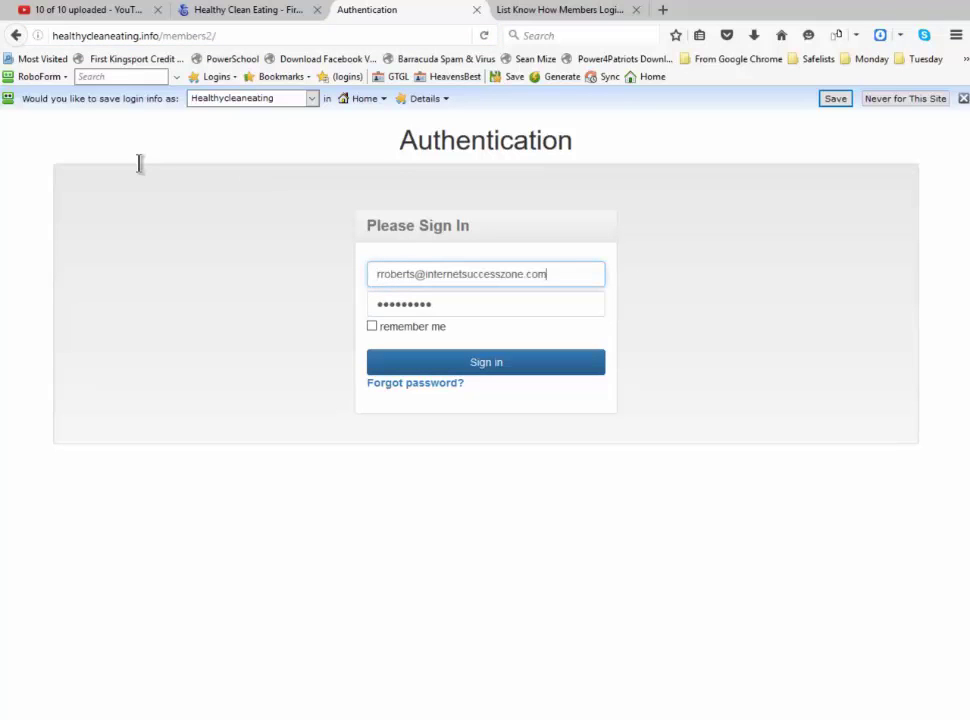
key(Tab)
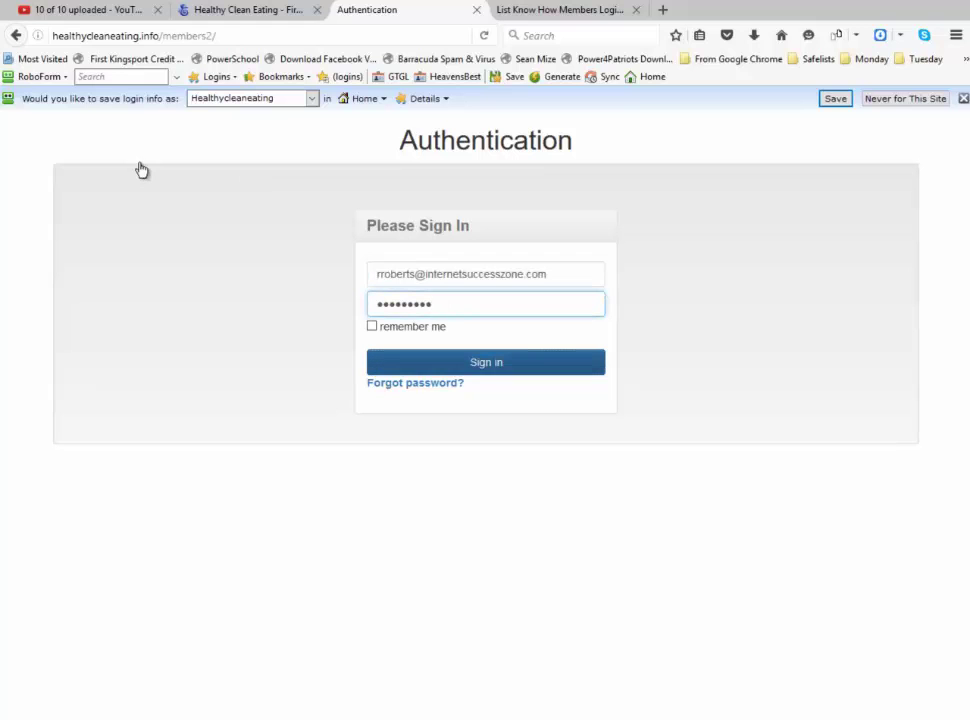
key(Return)
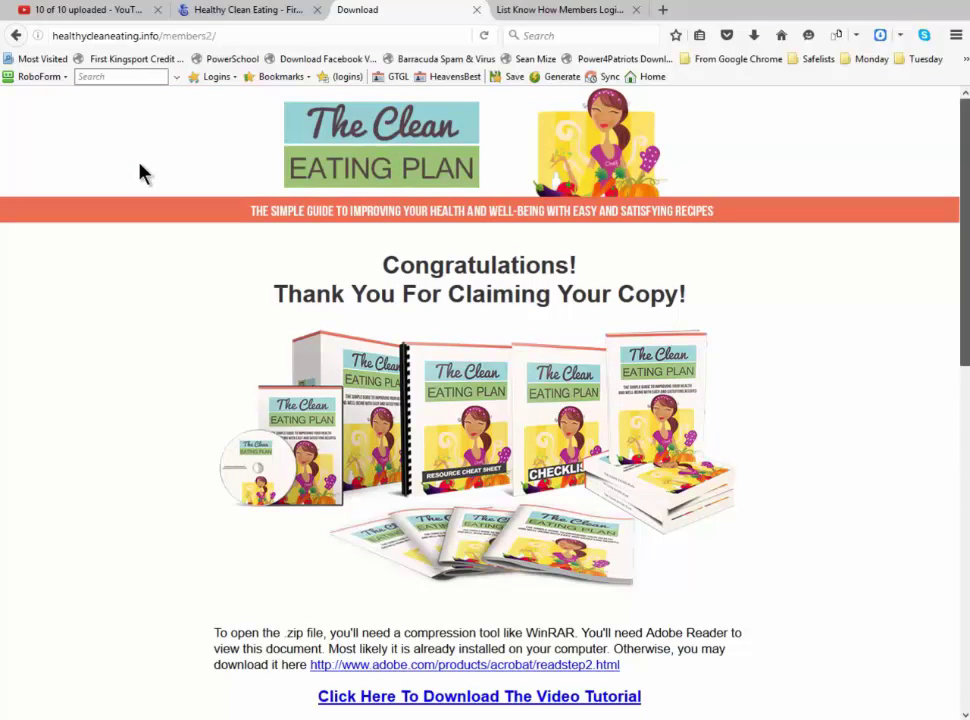
scroll(140, 173, down, 5)
scroll(140, 173, down, 1)
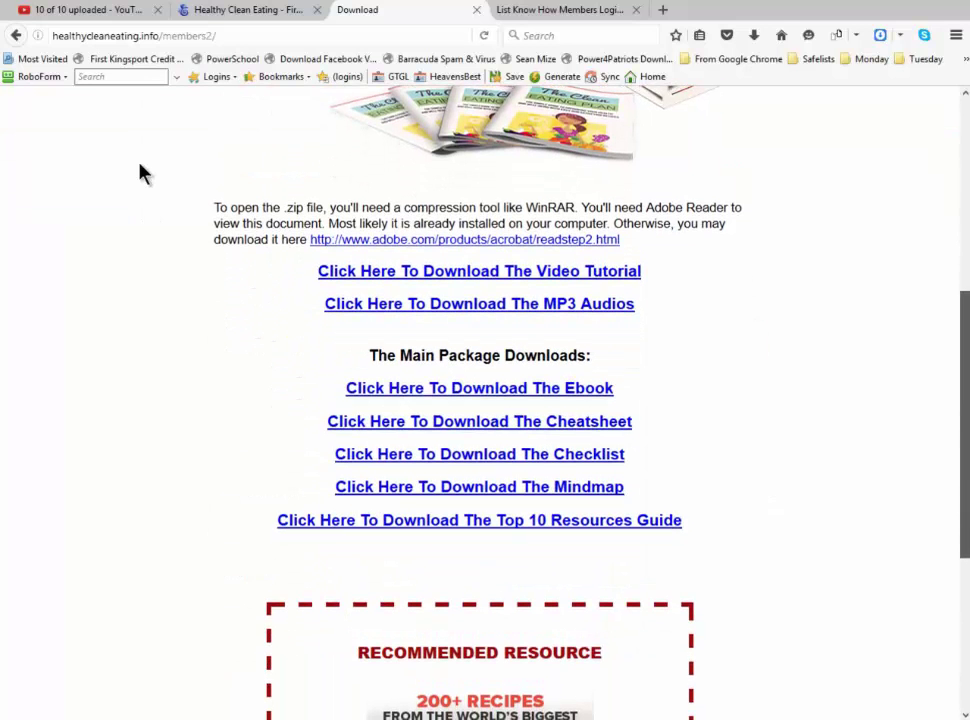
scroll(140, 173, down, 1)
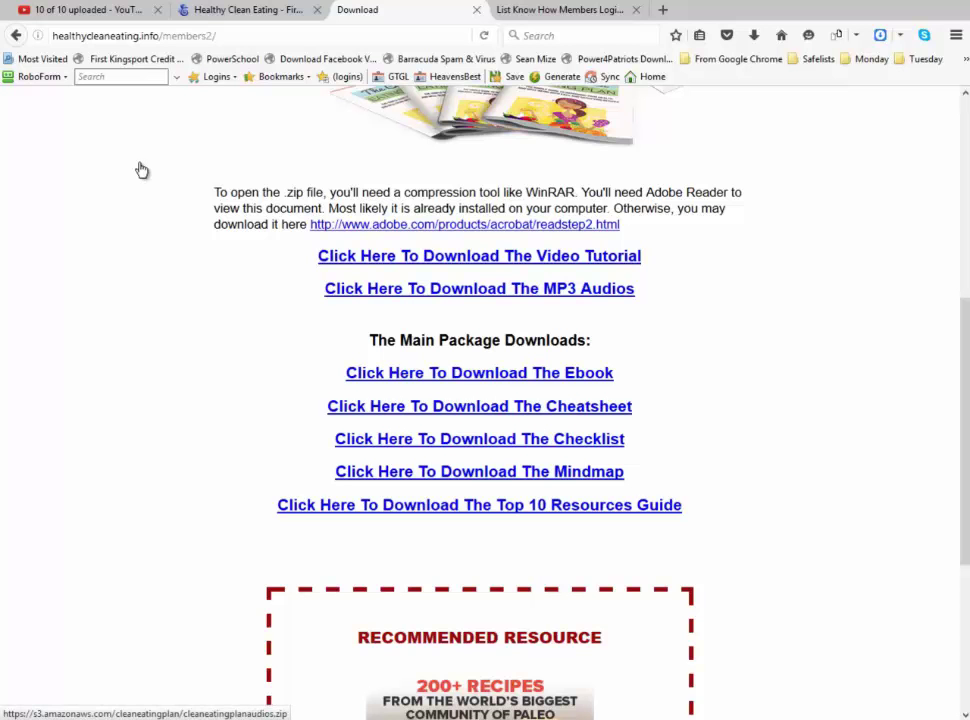
scroll(140, 172, up, 4)
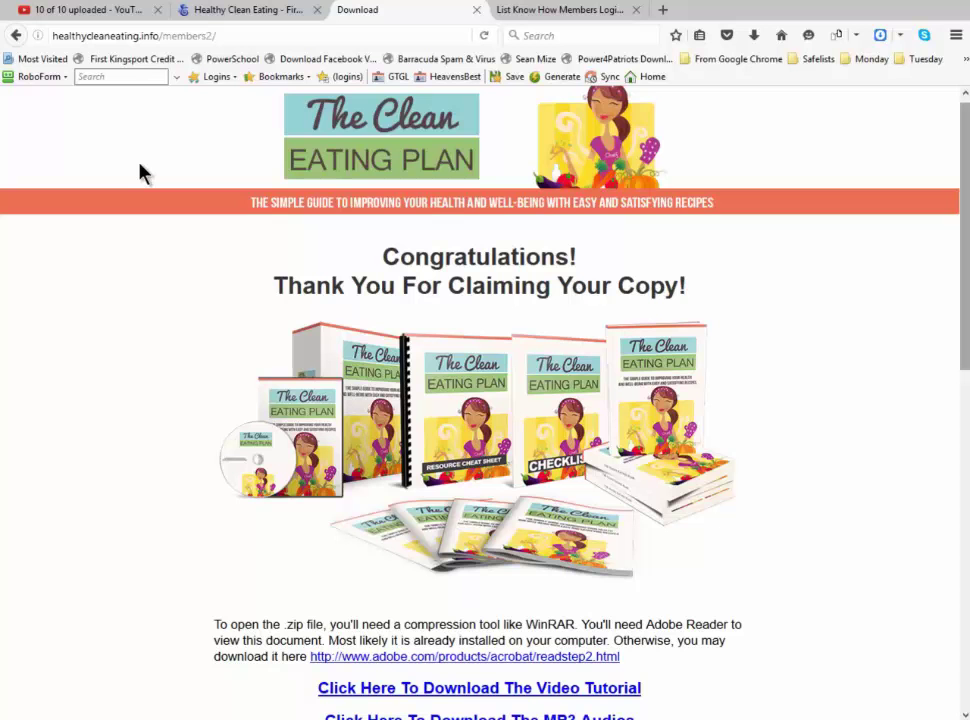
scroll(140, 172, down, 3)
scroll(140, 172, down, 2)
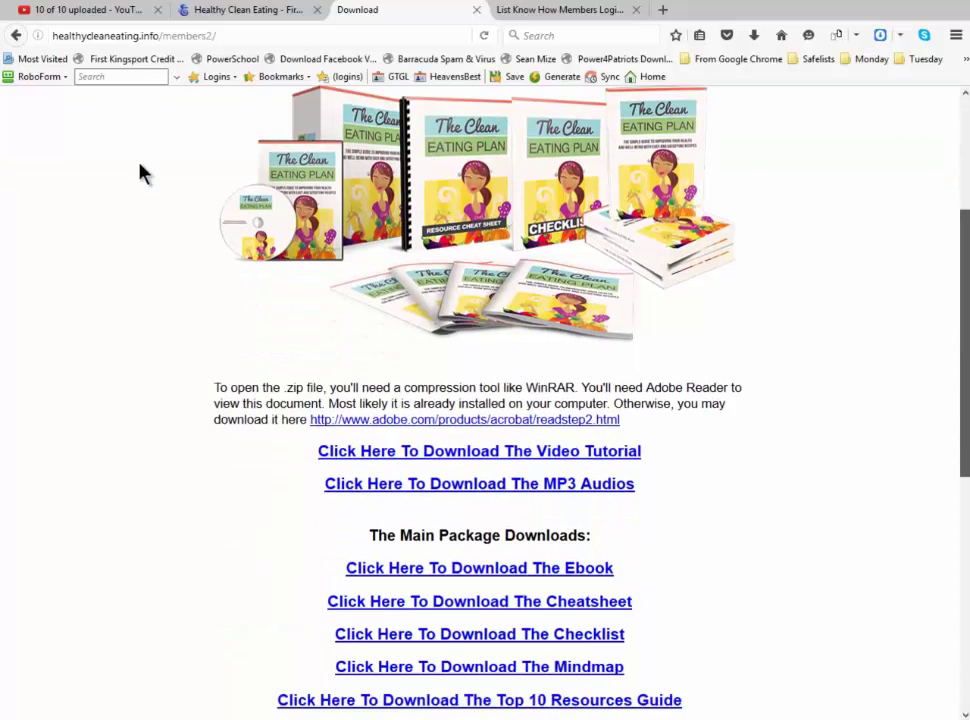
scroll(140, 172, down, 4)
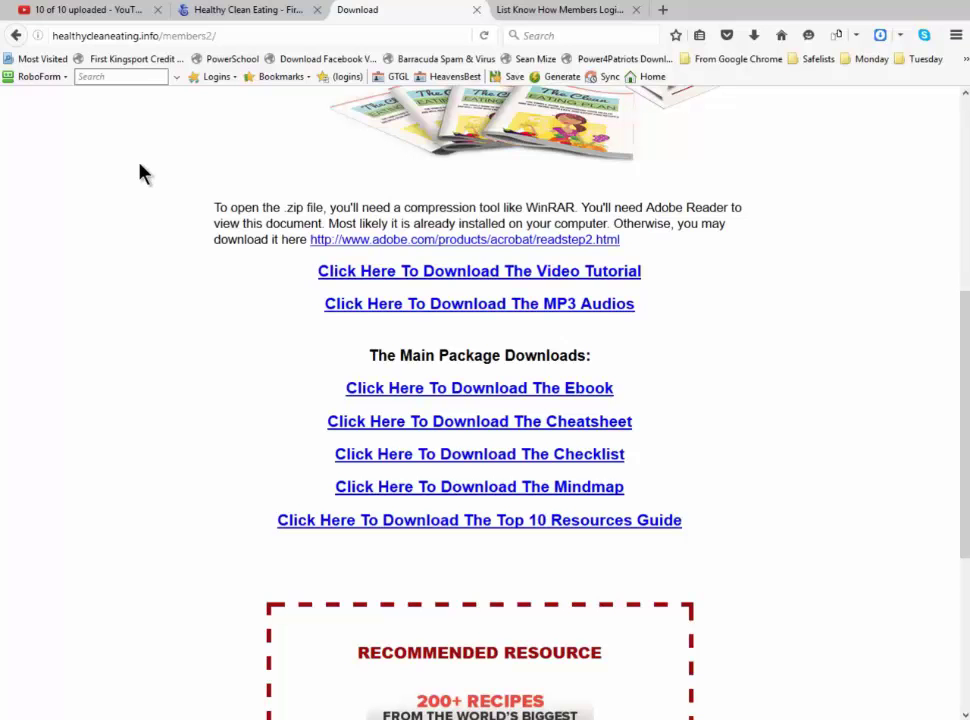
Sign out of members2 via logout.html and bring the FireFTP tab to the front
text(logout)
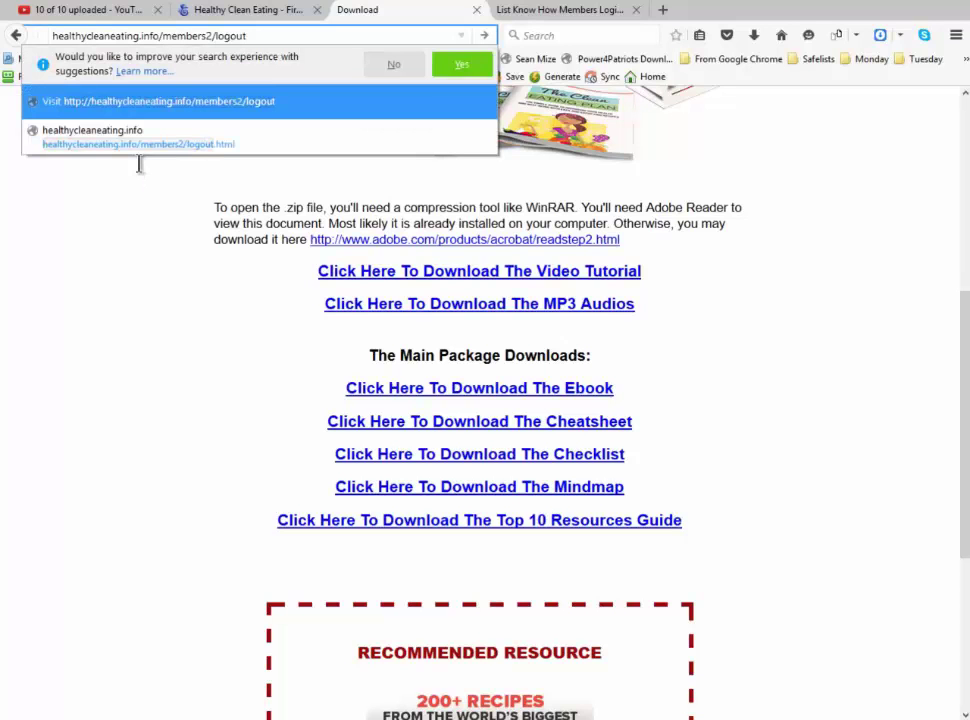
text(.html)
key(Return)
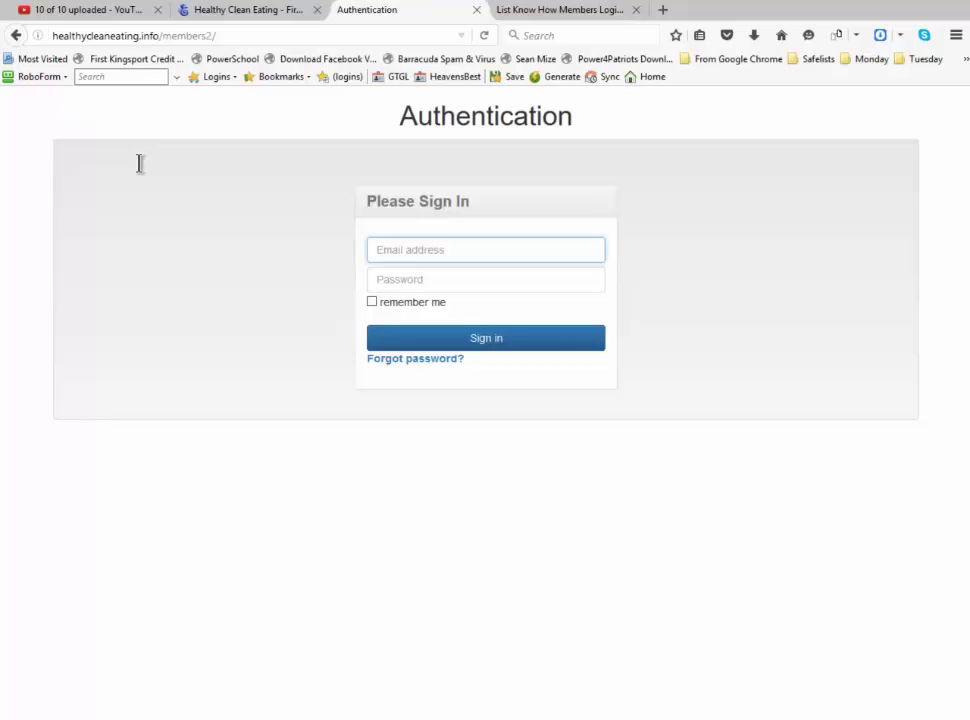
click(257, 10)
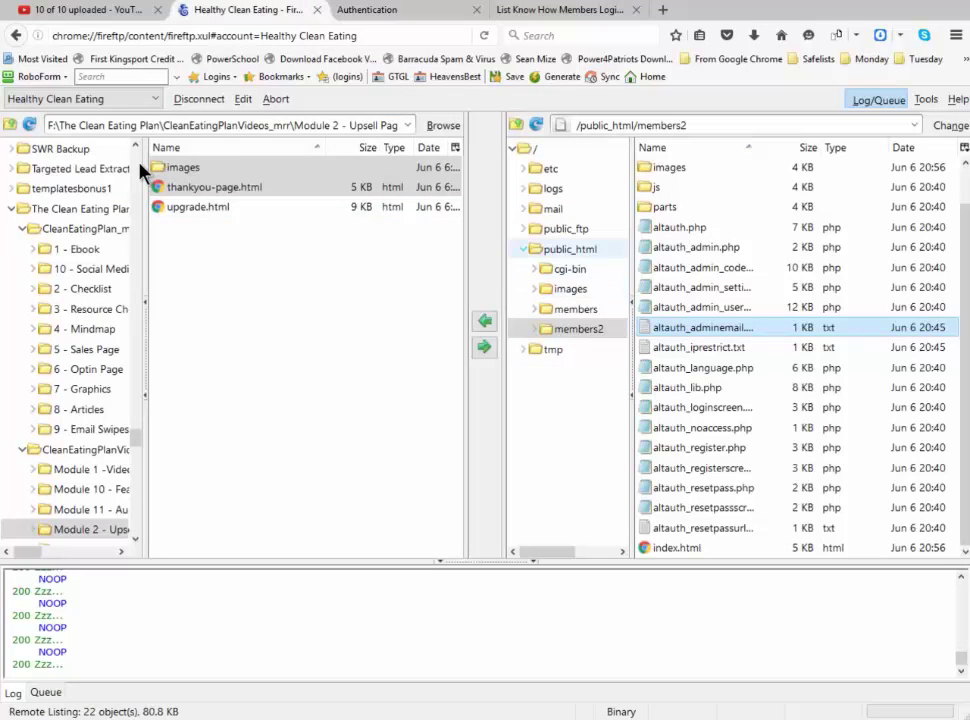
Show the remote public_html folder's contents: cgi-bin, images, members, members2, index.html, upgrade.html
click(570, 249)
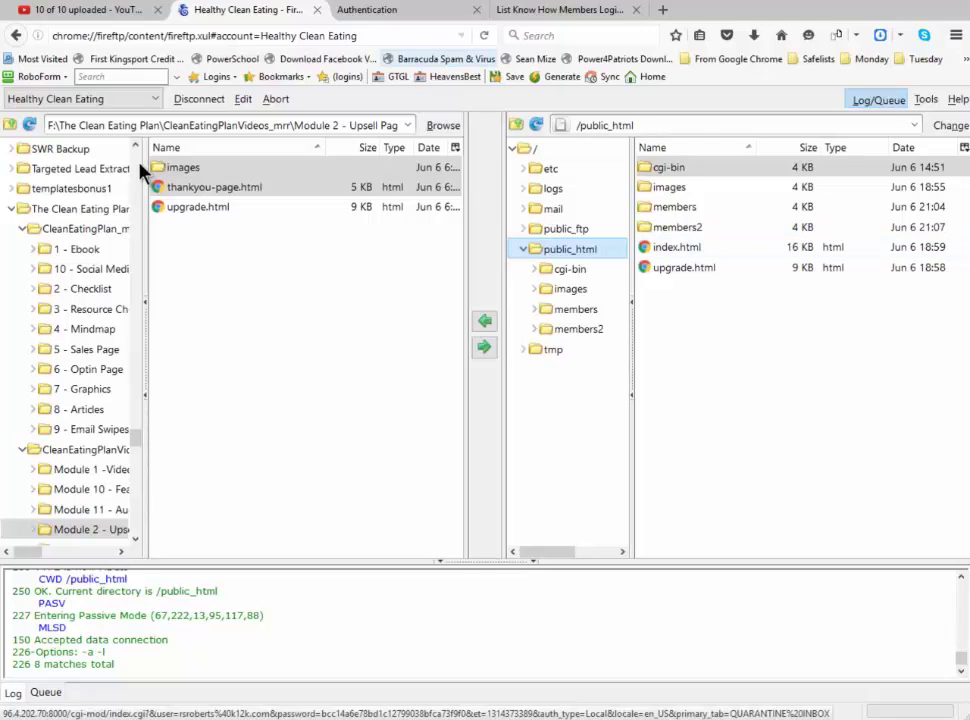
In the sign-in tab, trim the address to healthycleaneating.info and scroll through the sales page
key(ctrl+Tab)
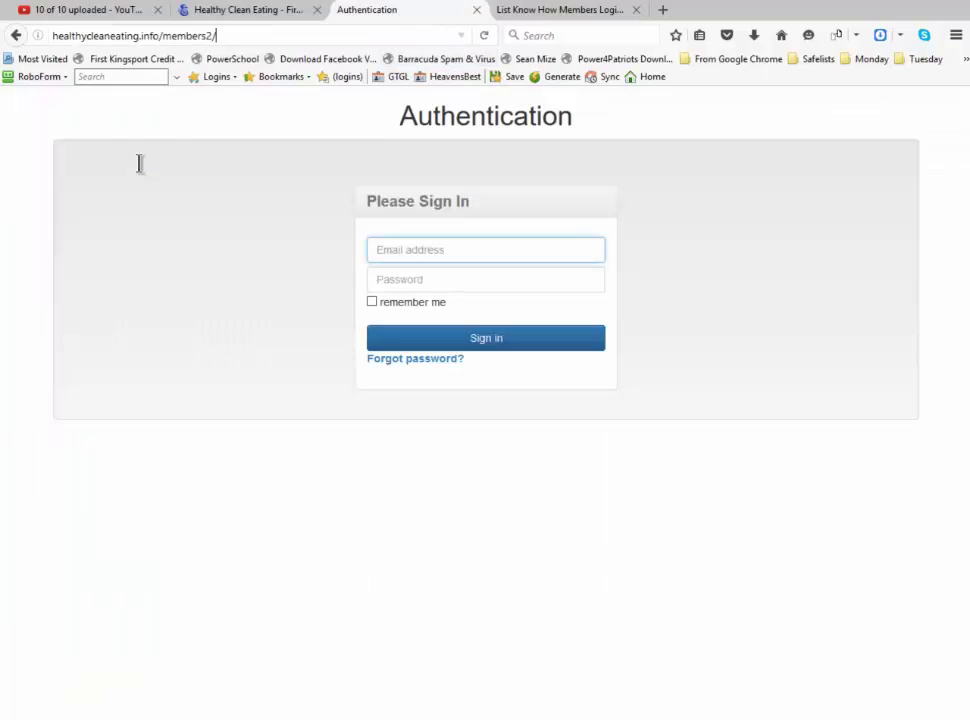
key(ctrl+l)
key(End)
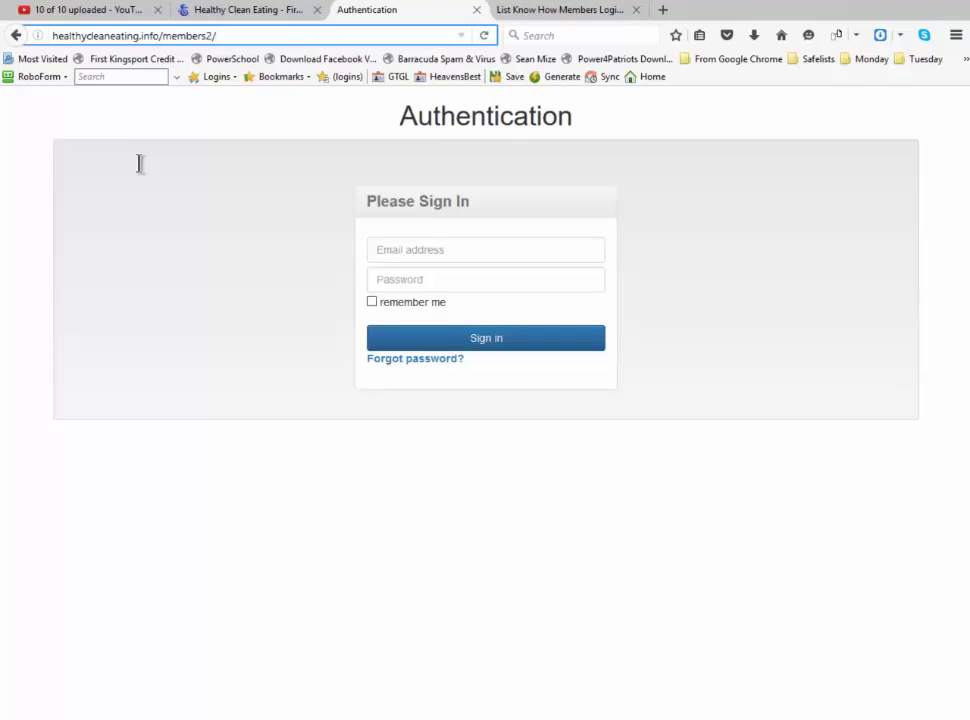
key(BackSpace)
key(BackSpace)
key(BackSpace)
key(BackSpace)
key(BackSpace)
key(BackSpace)
key(BackSpace)
key(BackSpace)
key(BackSpace)
key(BackSpace)
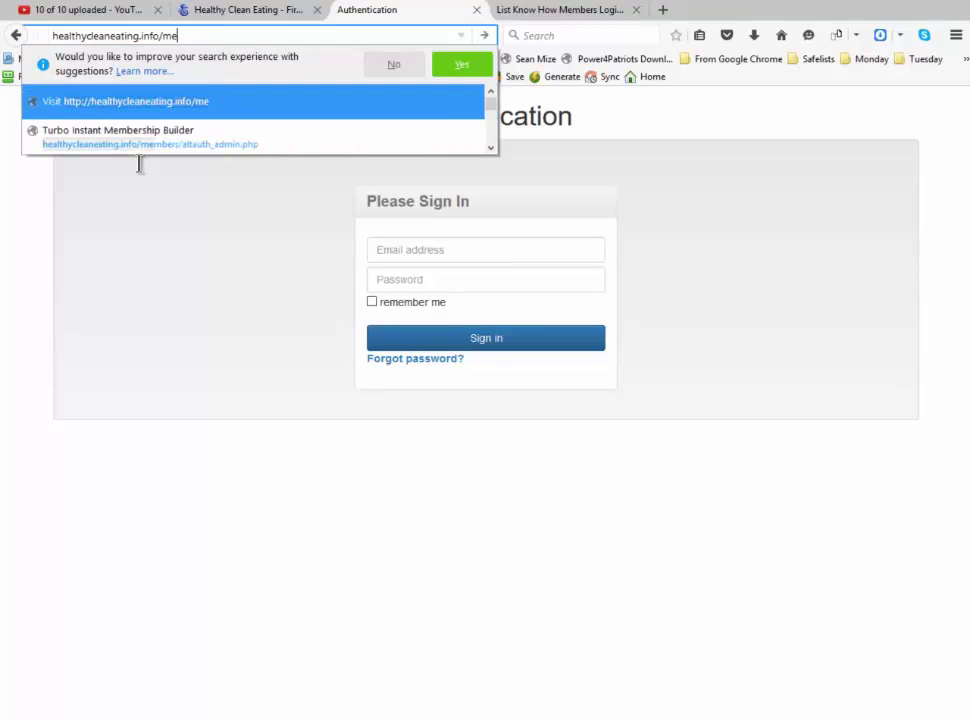
key(Return)
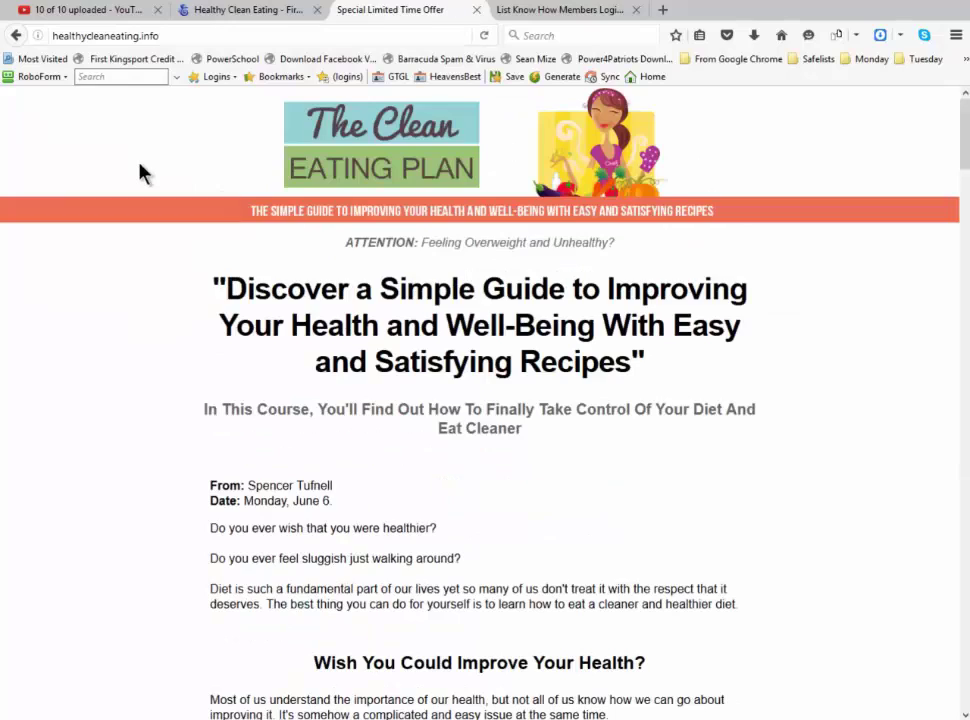
scroll(140, 173, down, 3)
scroll(140, 173, up, 2)
scroll(140, 173, up, 2)
scroll(140, 173, down, 15)
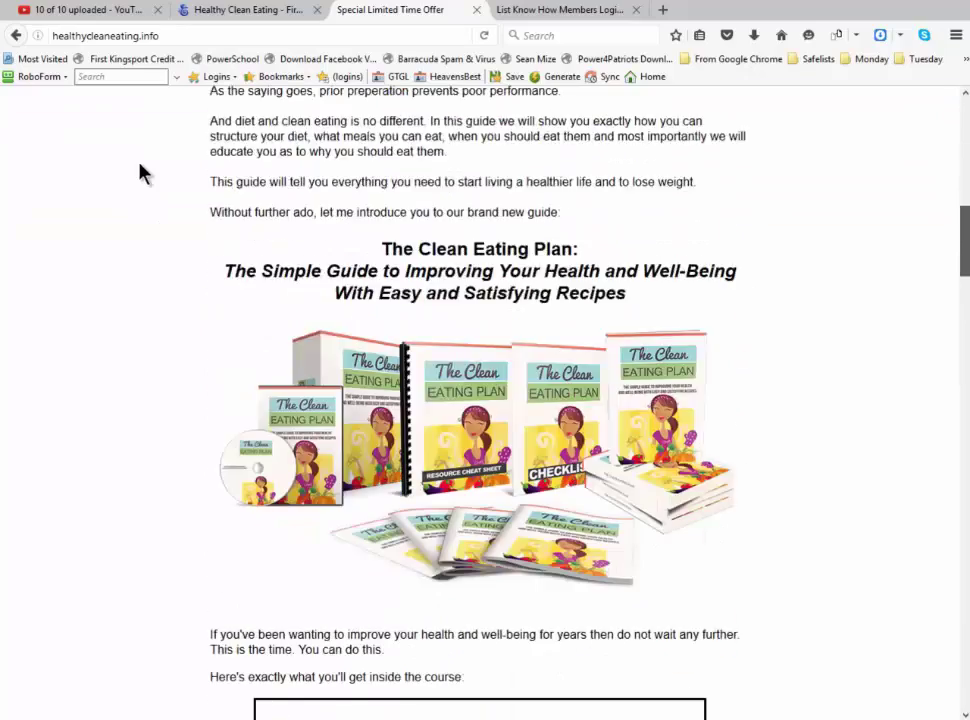
scroll(140, 173, down, 4)
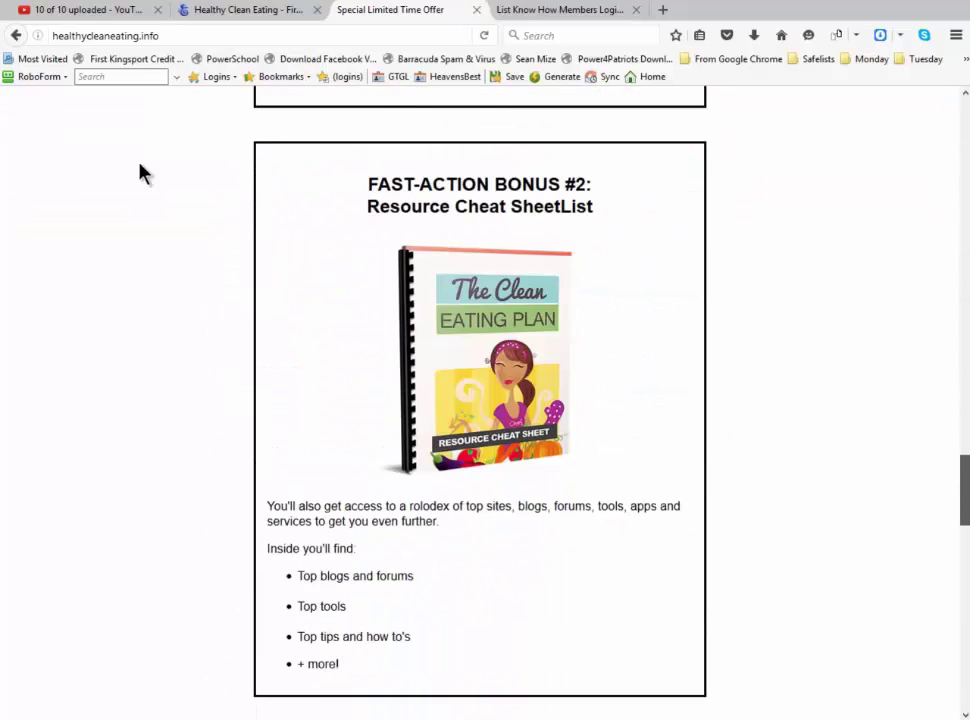
scroll(140, 173, down, 5)
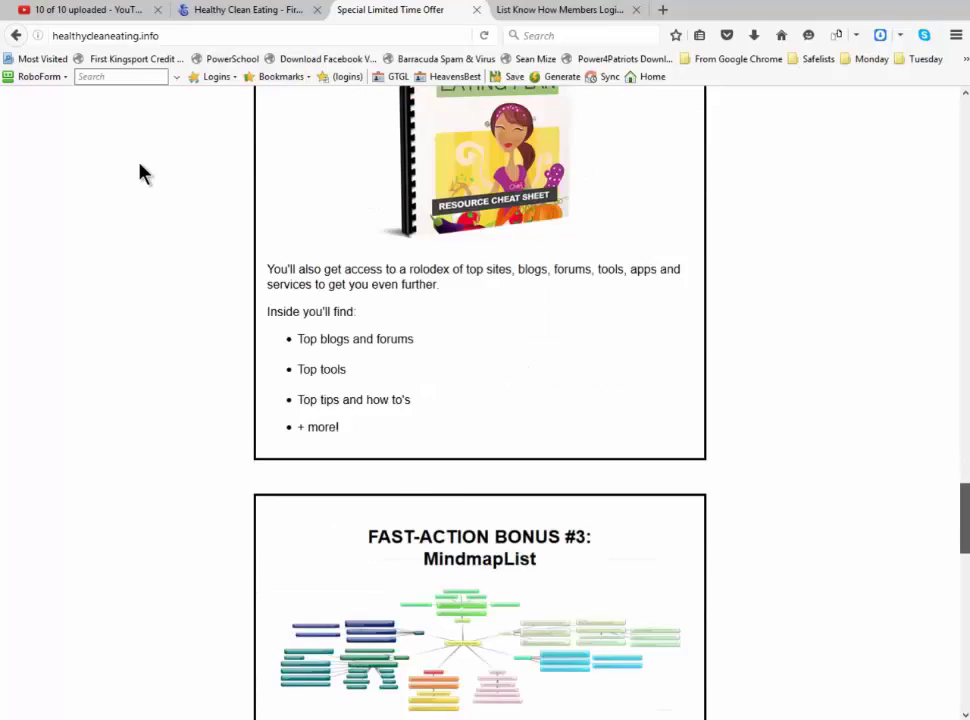
scroll(140, 173, up, 3)
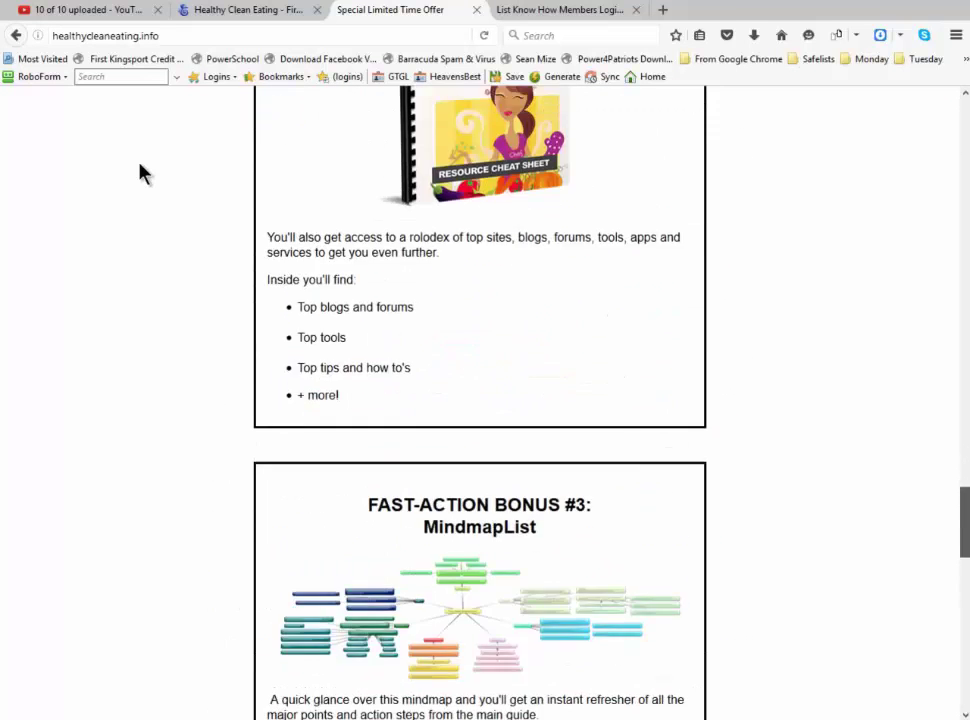
scroll(140, 173, down, 6)
scroll(140, 173, up, 7)
scroll(140, 173, up, 15)
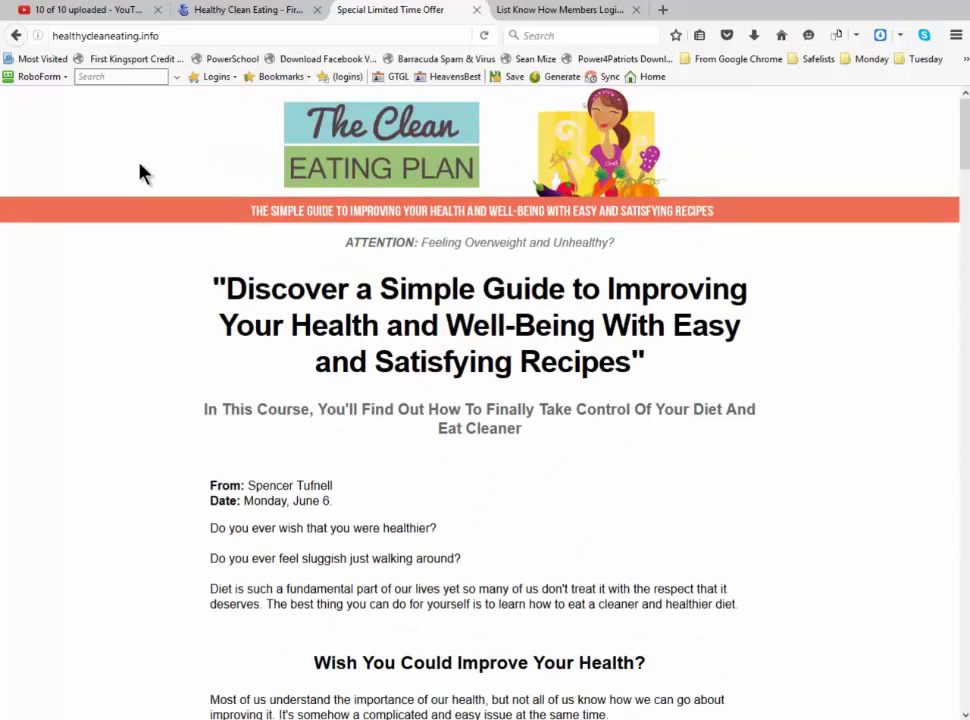
Load the site's /upgrade.html page and scroll down to the $17.00 Add To Cart box
key(ctrl+l)
key(End)
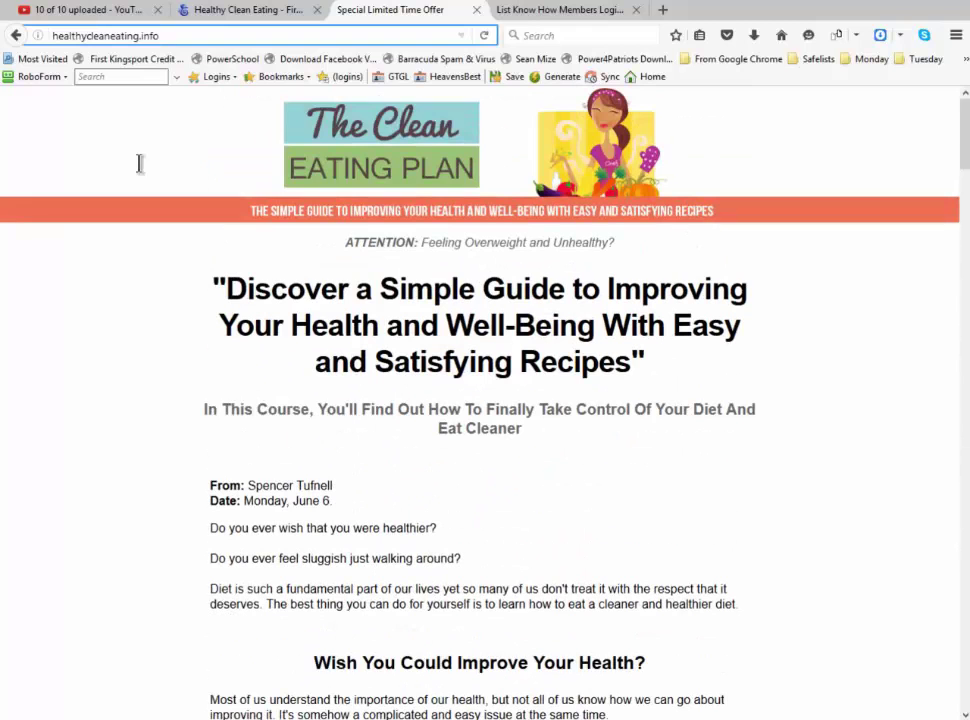
text(/upgrade.html)
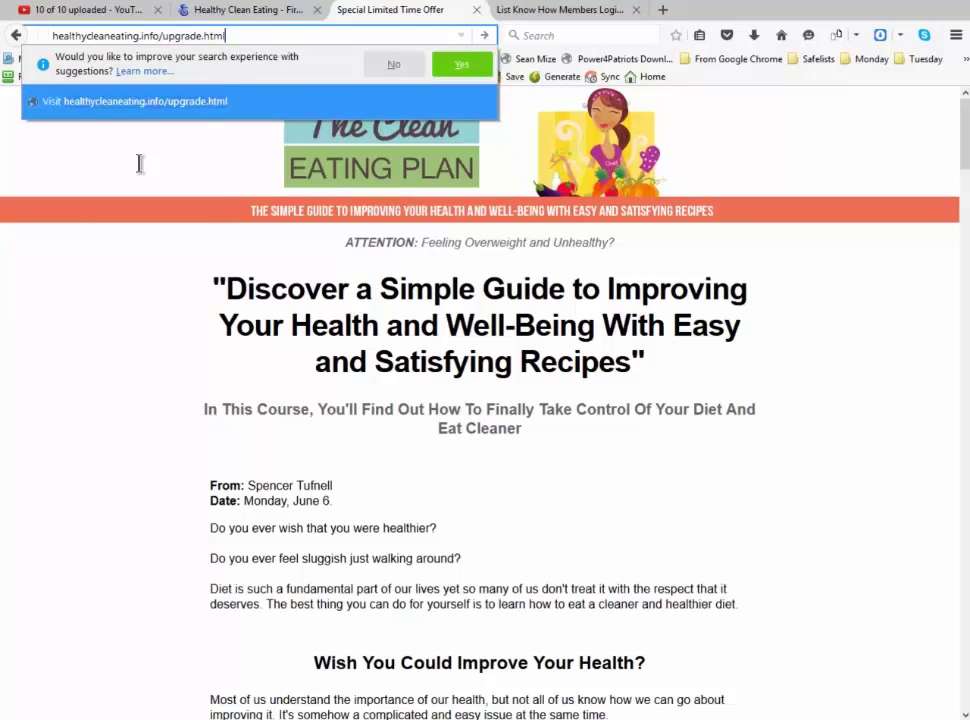
key(Return)
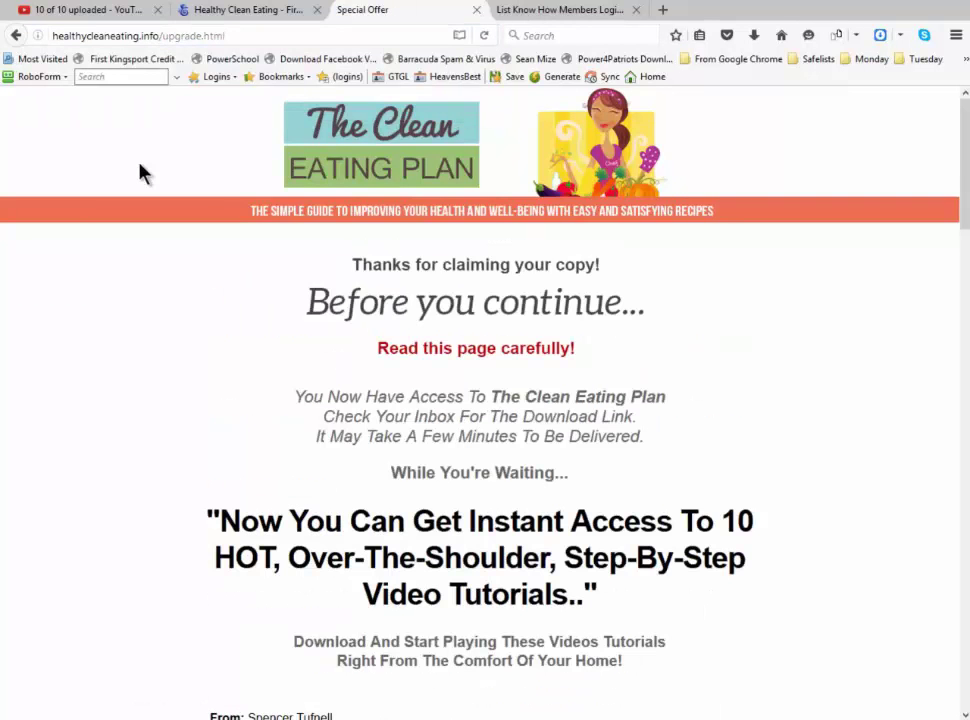
scroll(140, 174, down, 15)
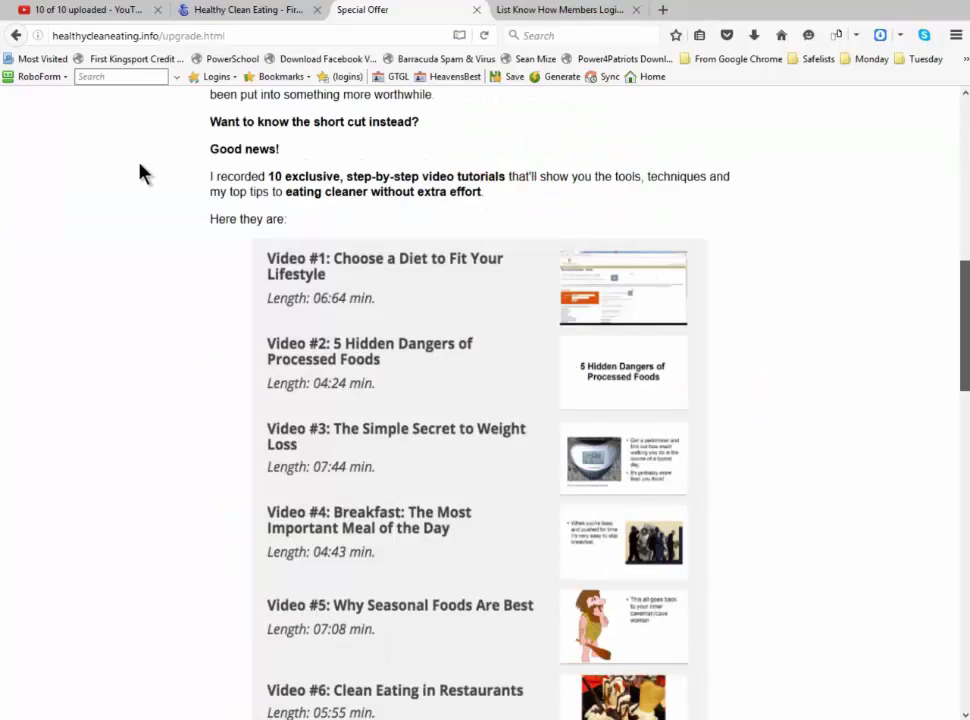
scroll(140, 174, down, 4)
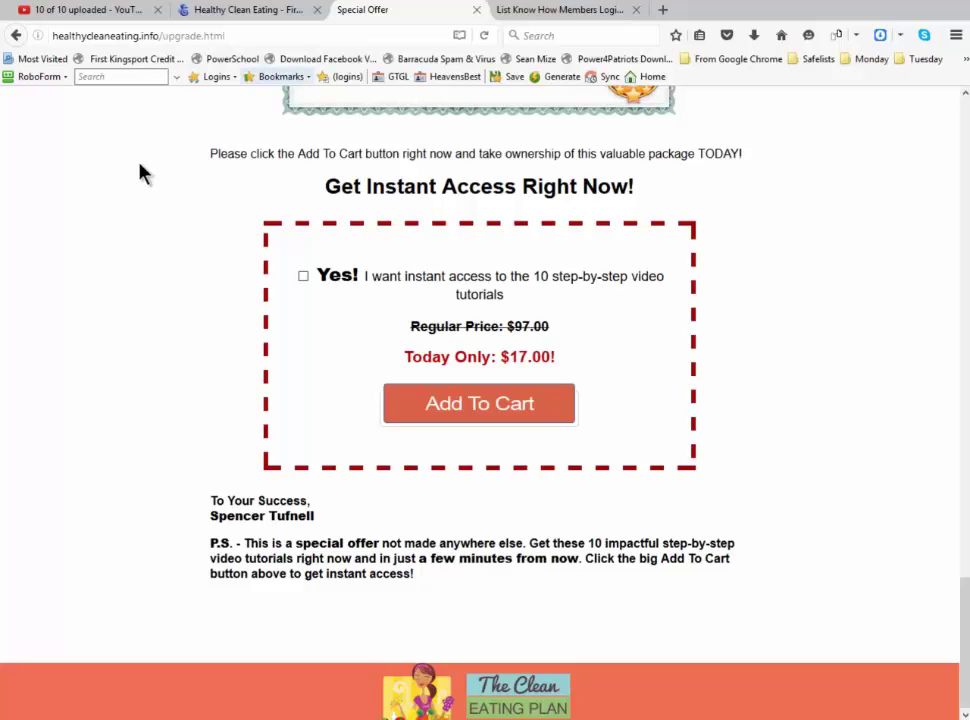
Change the address to healthycleaneating.info/members/ to show the Authentication sign-in page
key(ctrl+l)
key(End)
key(BackSpace)
key(BackSpace)
key(BackSpace)
key(BackSpace)
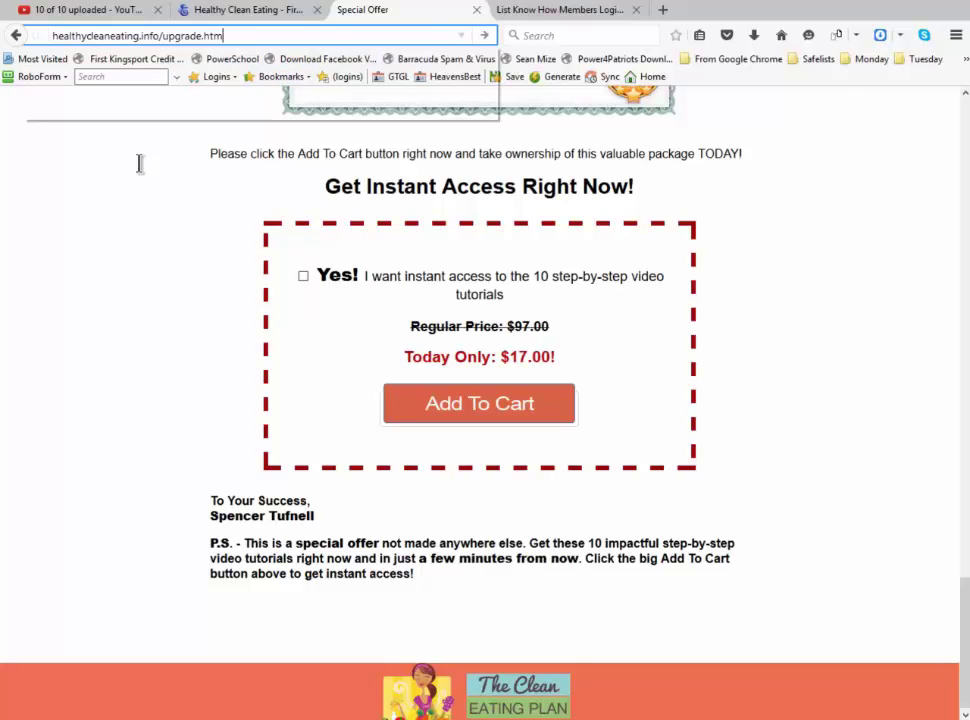
key(BackSpace)
key(BackSpace)
key(BackSpace)
key(BackSpace)
key(BackSpace)
key(BackSpace)
key(BackSpace)
key(BackSpace)
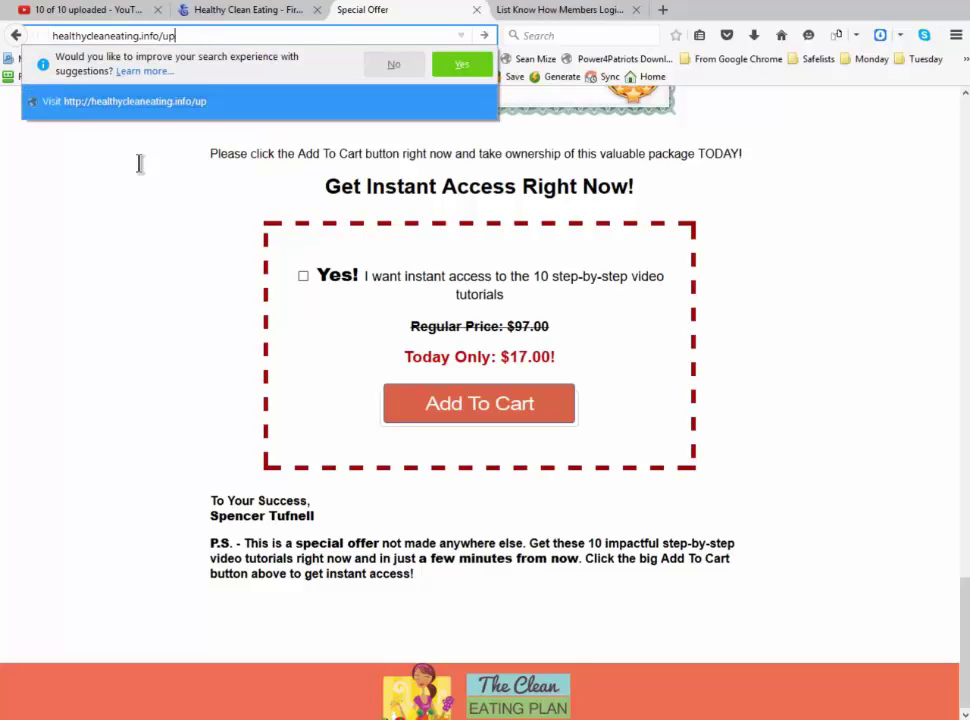
text(m)
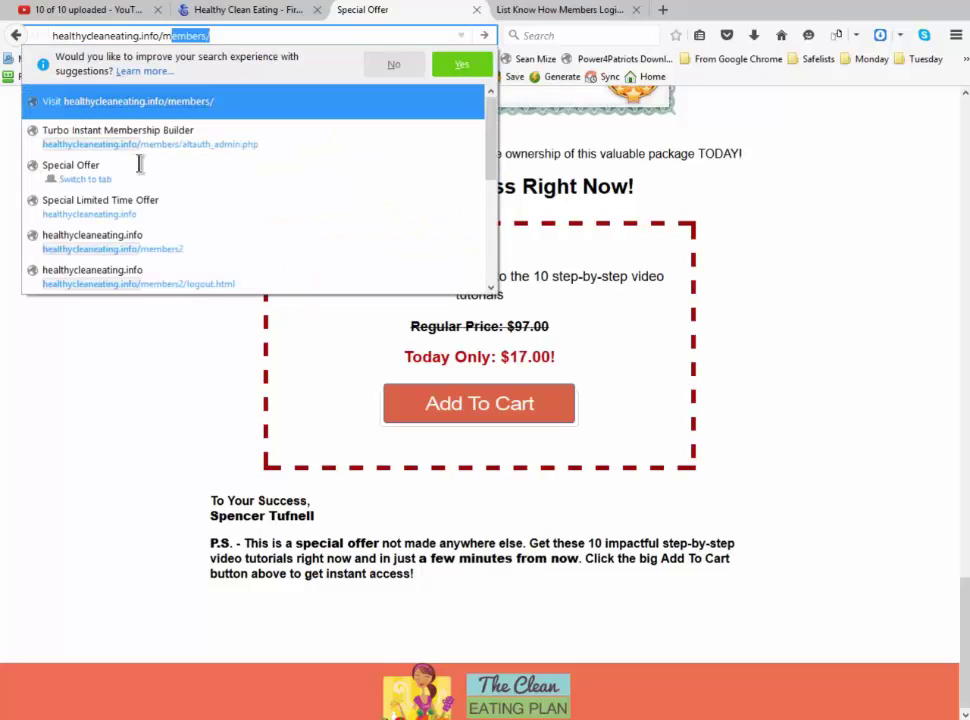
text(embers/)
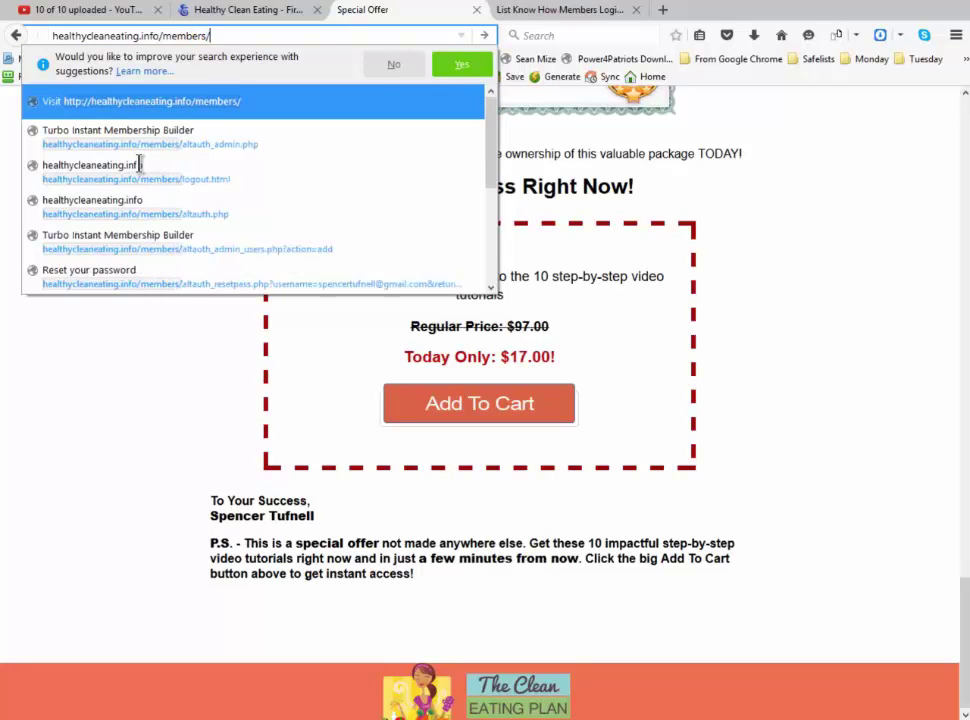
key(Return)
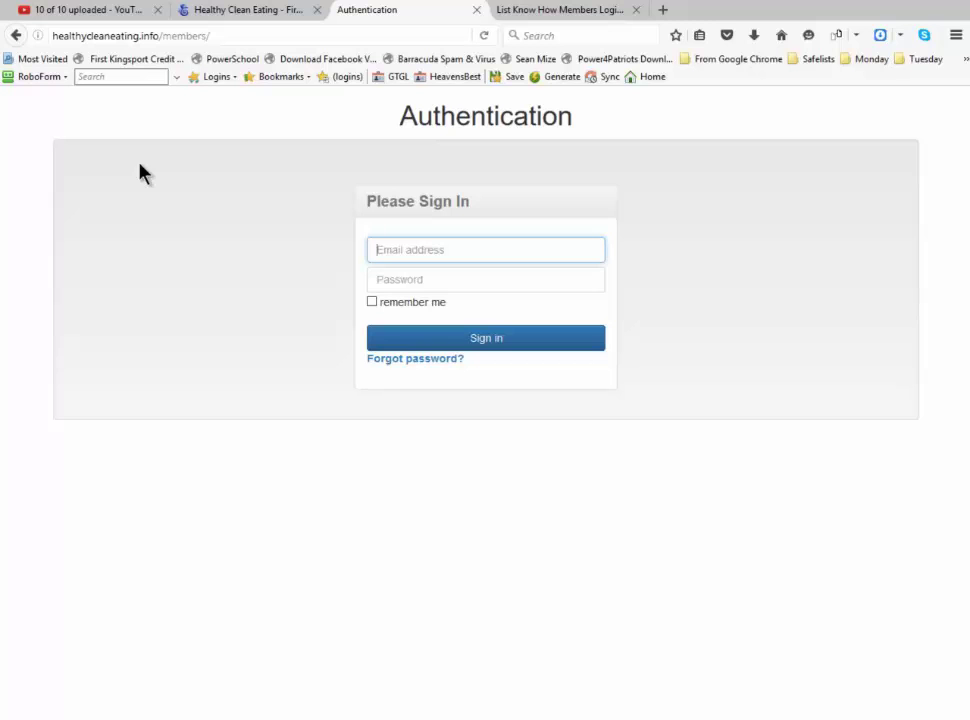
Open altauth_language.php from the server's public_html/members folder in Notepad++ using Open With
click(215, 10)
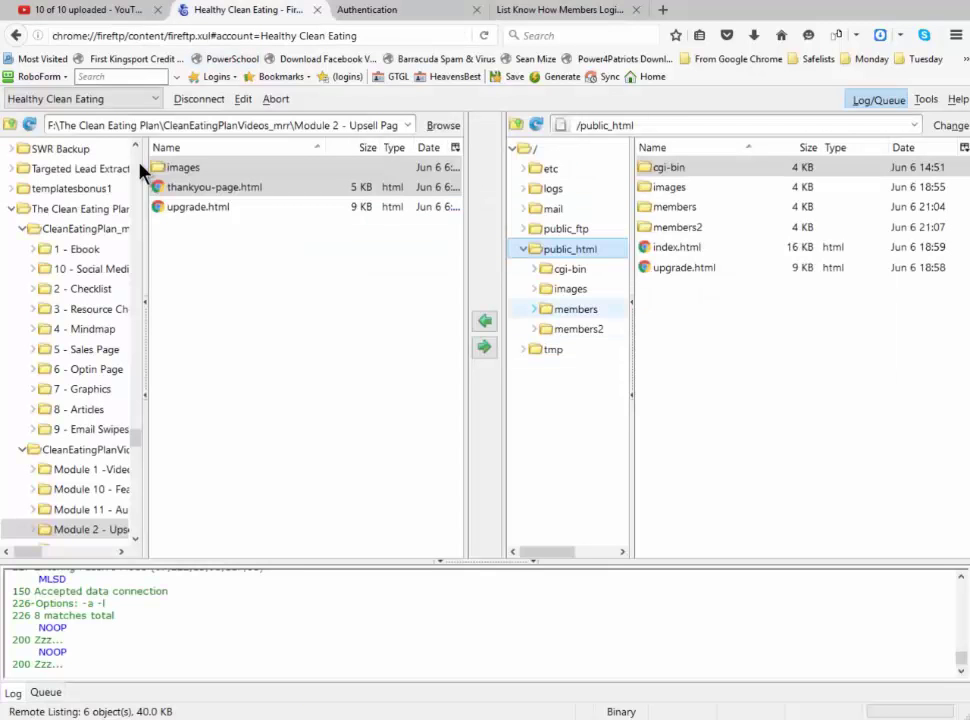
click(576, 309)
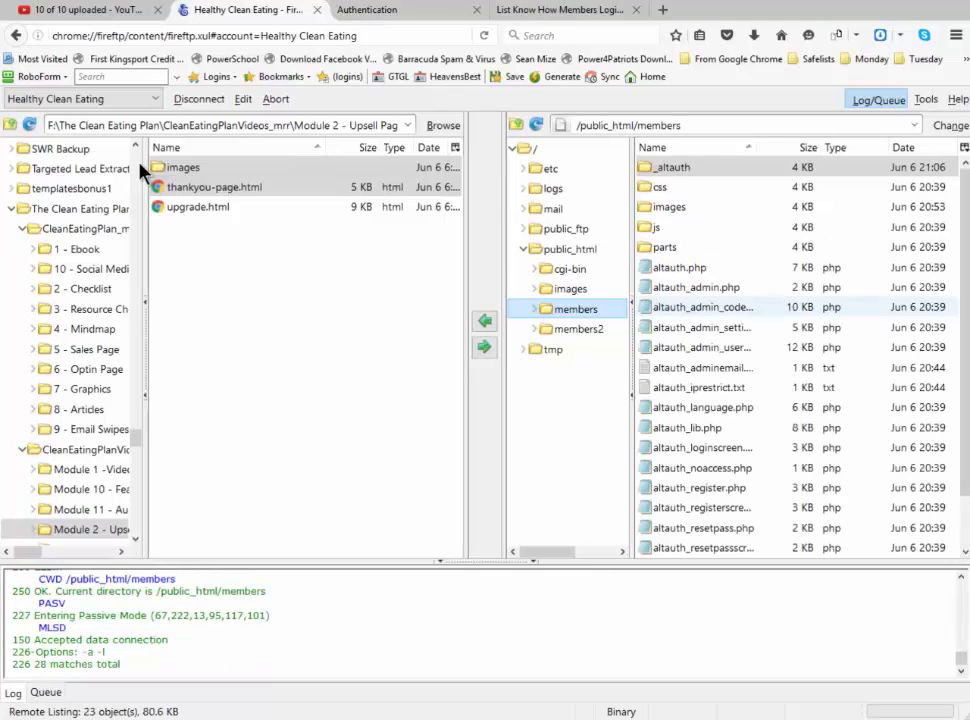
scroll(800, 350, down, 1)
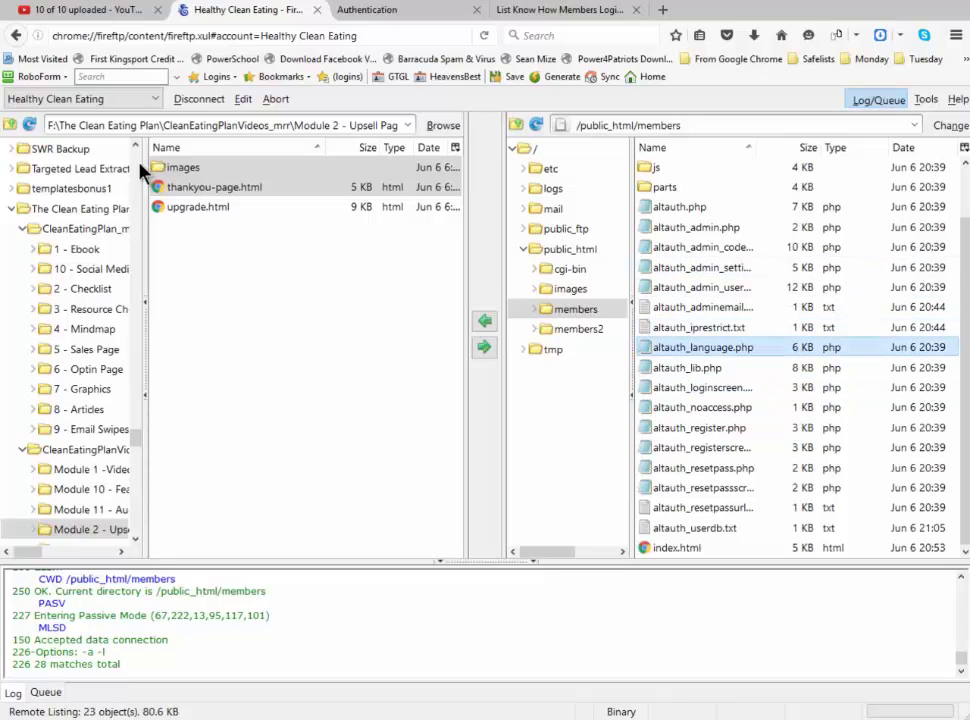
right_click(705, 348)
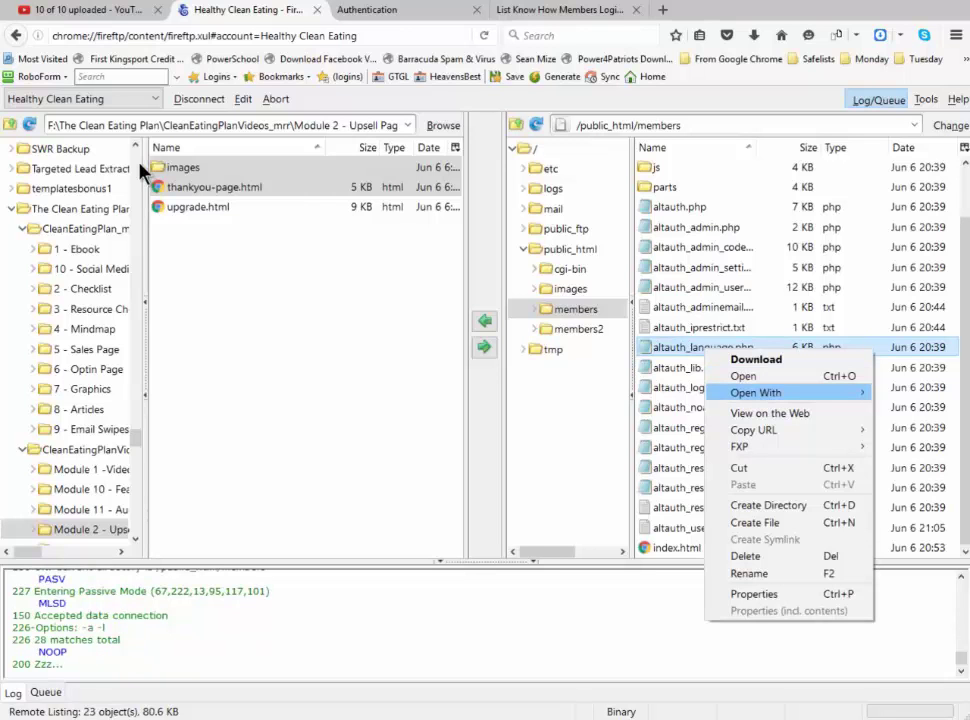
mouse_move(756, 392)
click(637, 392)
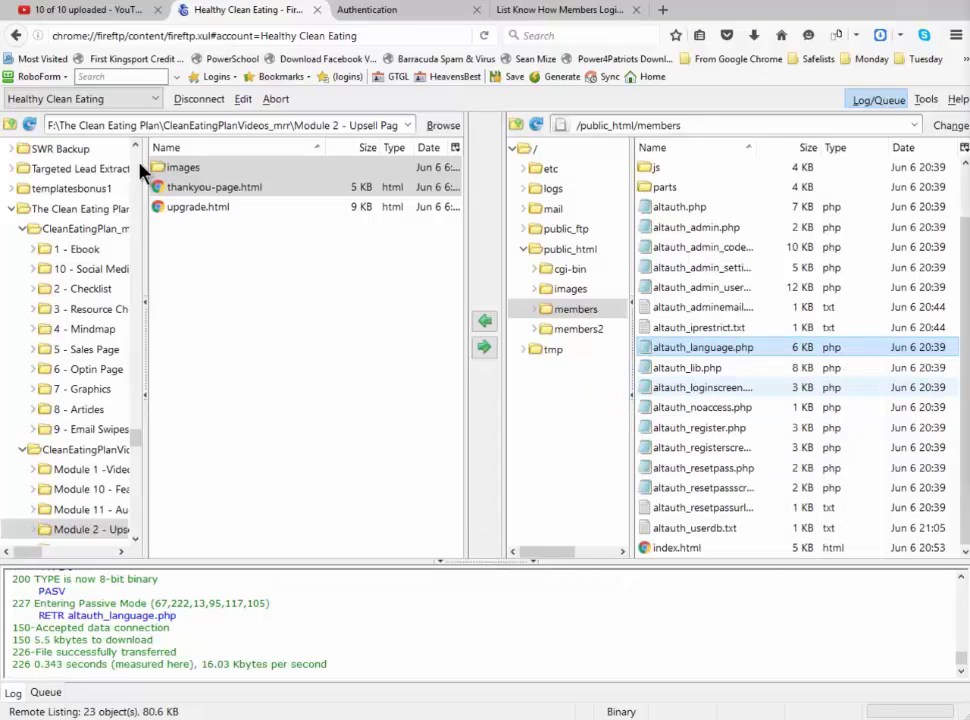
drag(969, 12, 431, 54)
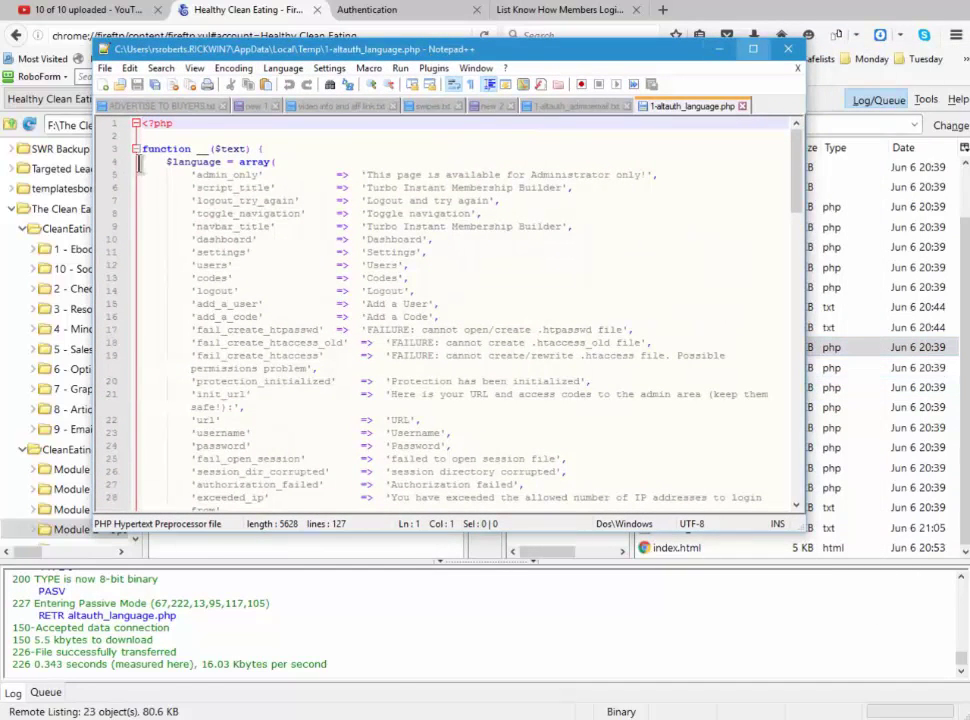
Maximize Notepad++ and scroll through the 127 language strings of altauth_language.php
double_click(431, 54)
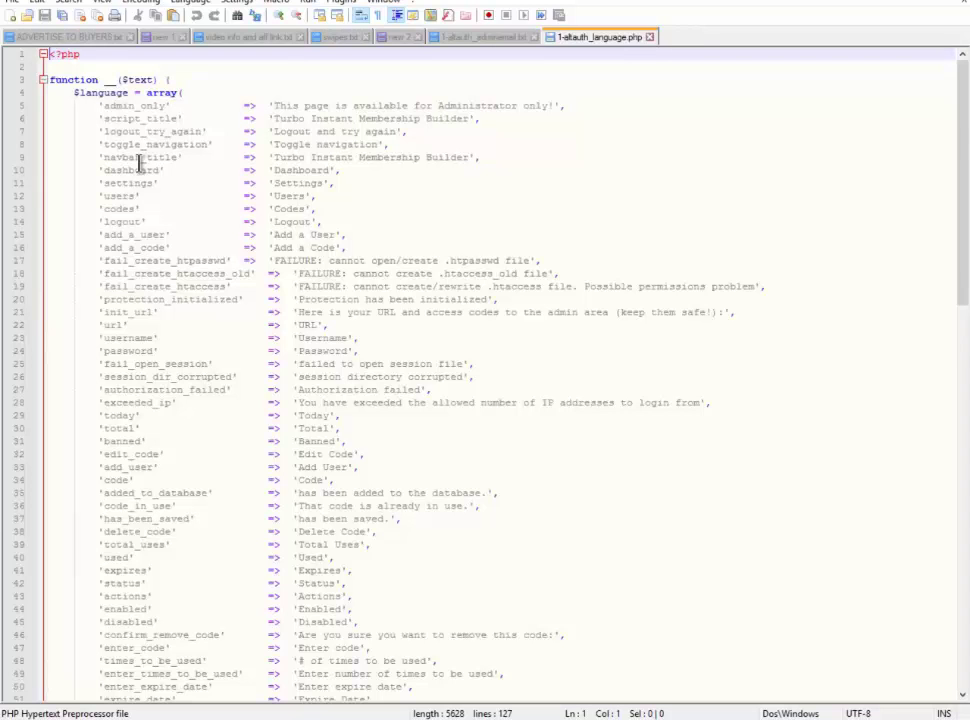
scroll(140, 169, down, 2)
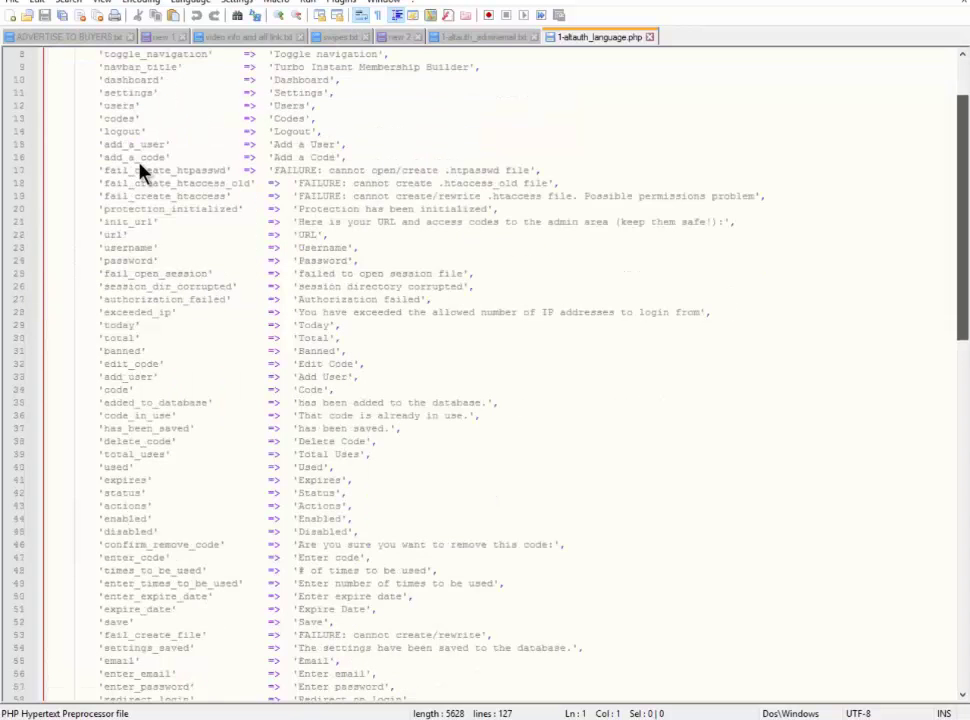
drag(352, 1, 447, 60)
key(super+Up)
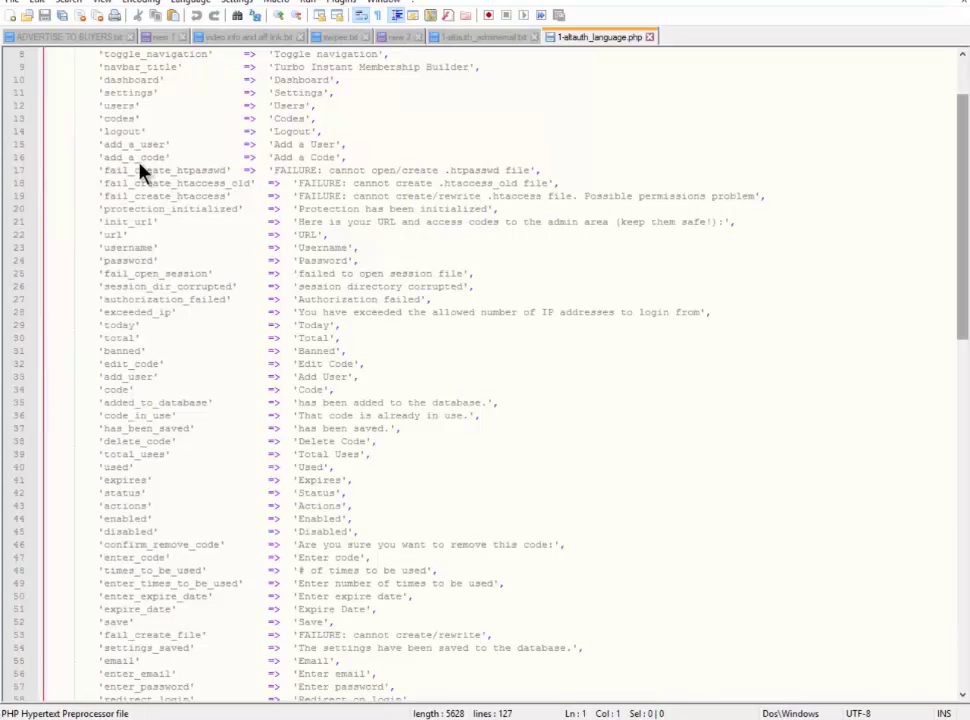
scroll(140, 168, down, 3)
scroll(140, 170, down, 6)
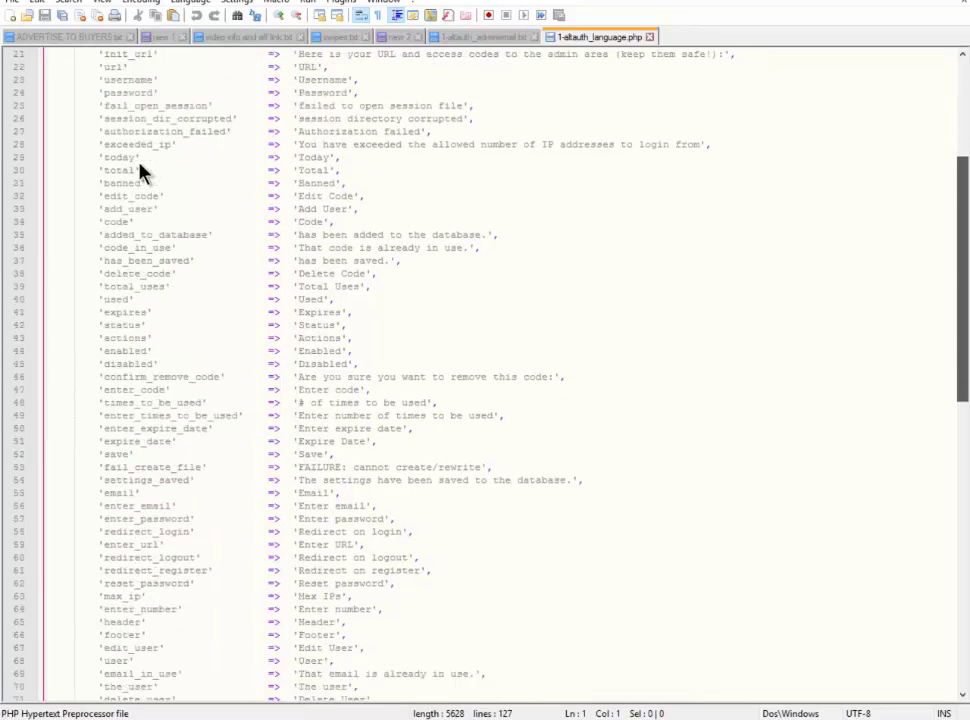
scroll(140, 170, down, 2)
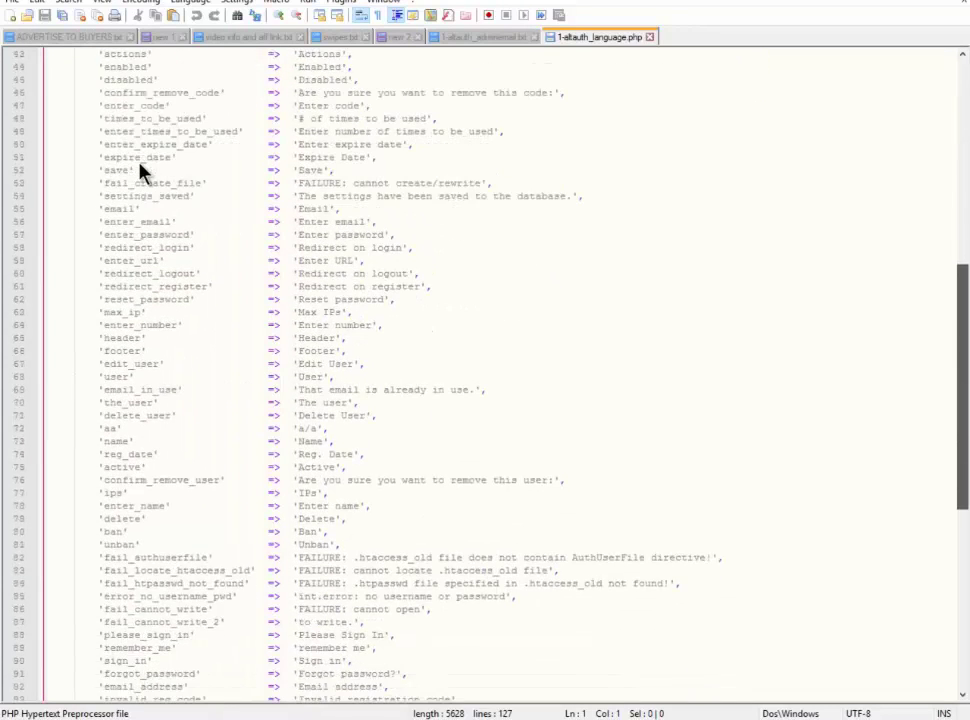
scroll(140, 172, down, 2)
scroll(140, 172, down, 4)
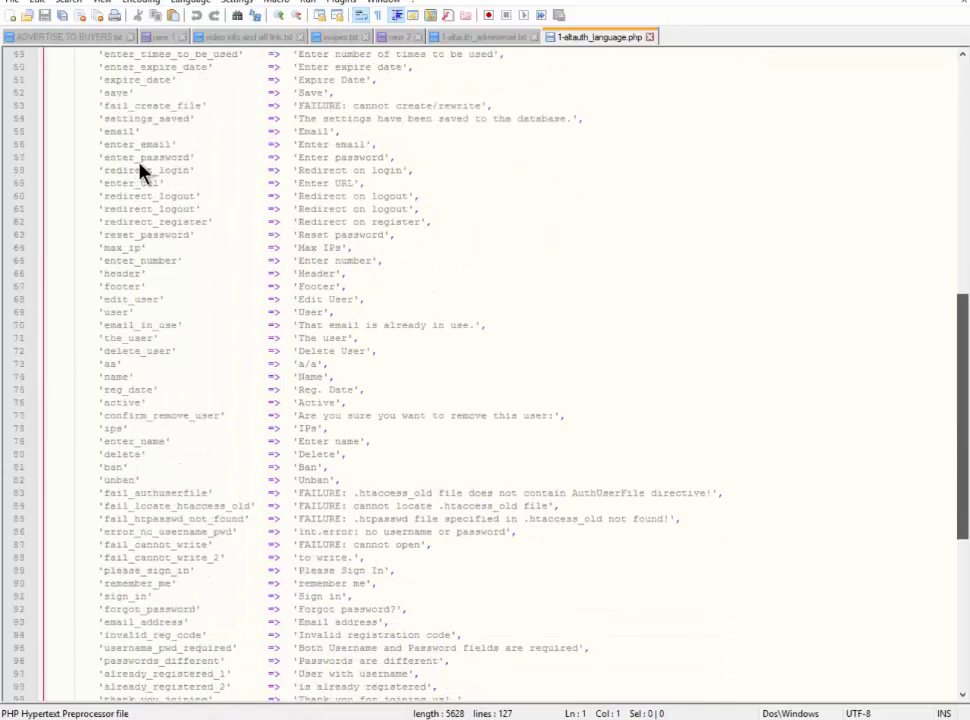
scroll(140, 172, down, 3)
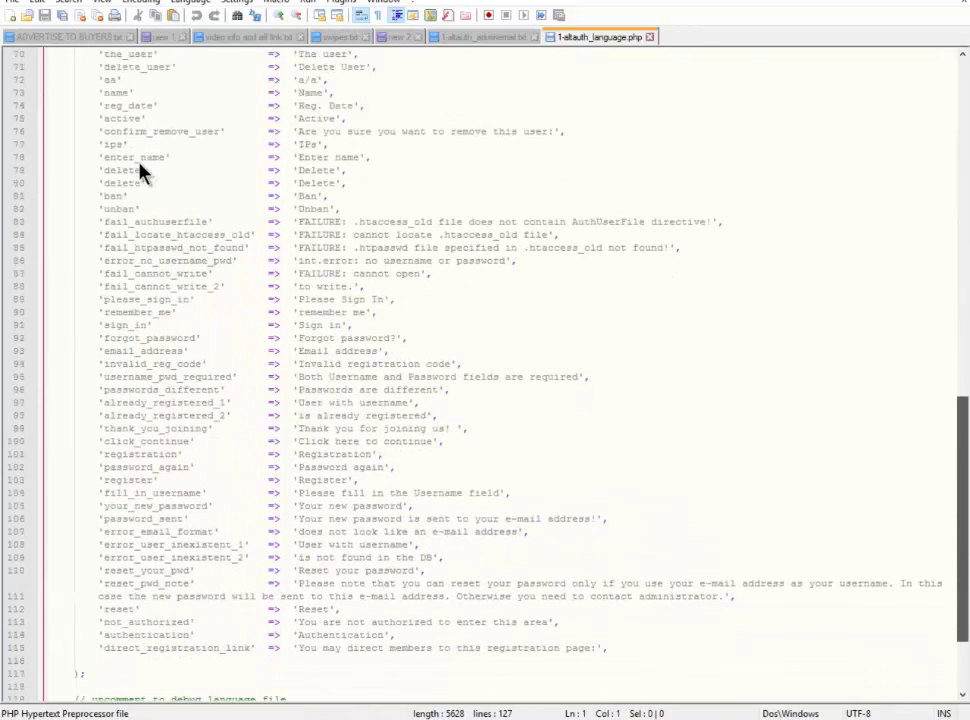
scroll(140, 172, up, 2)
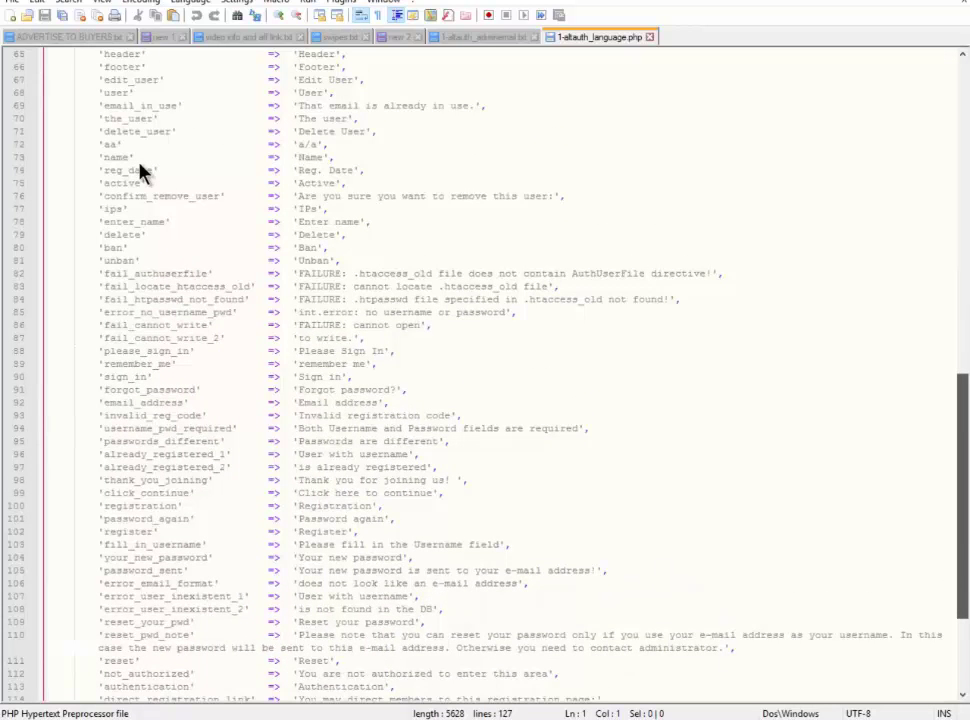
scroll(140, 172, up, 14)
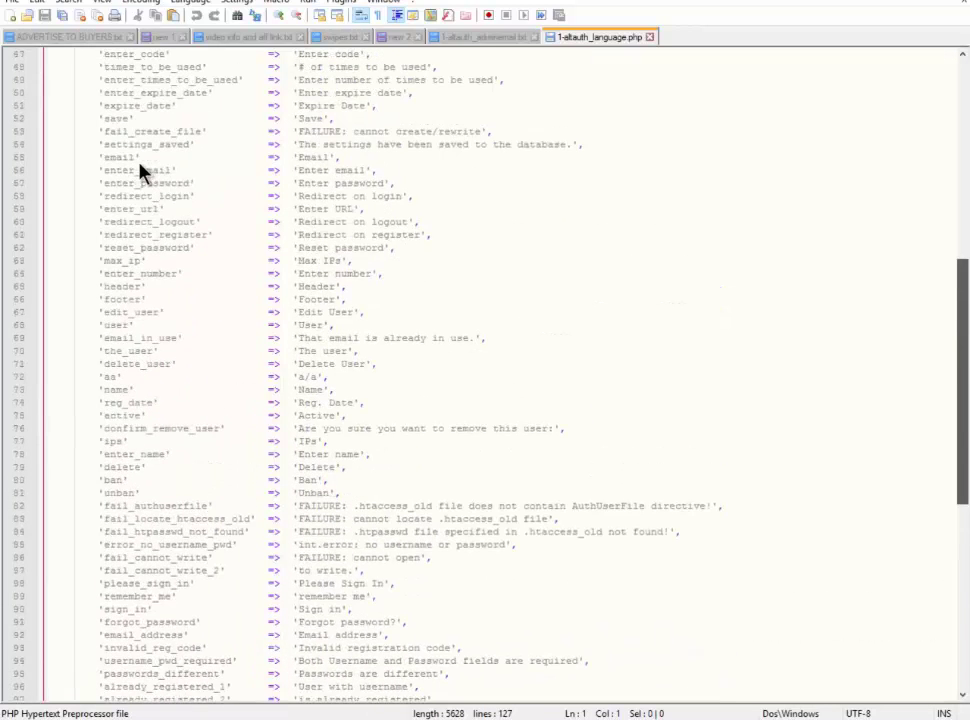
scroll(140, 172, up, 2)
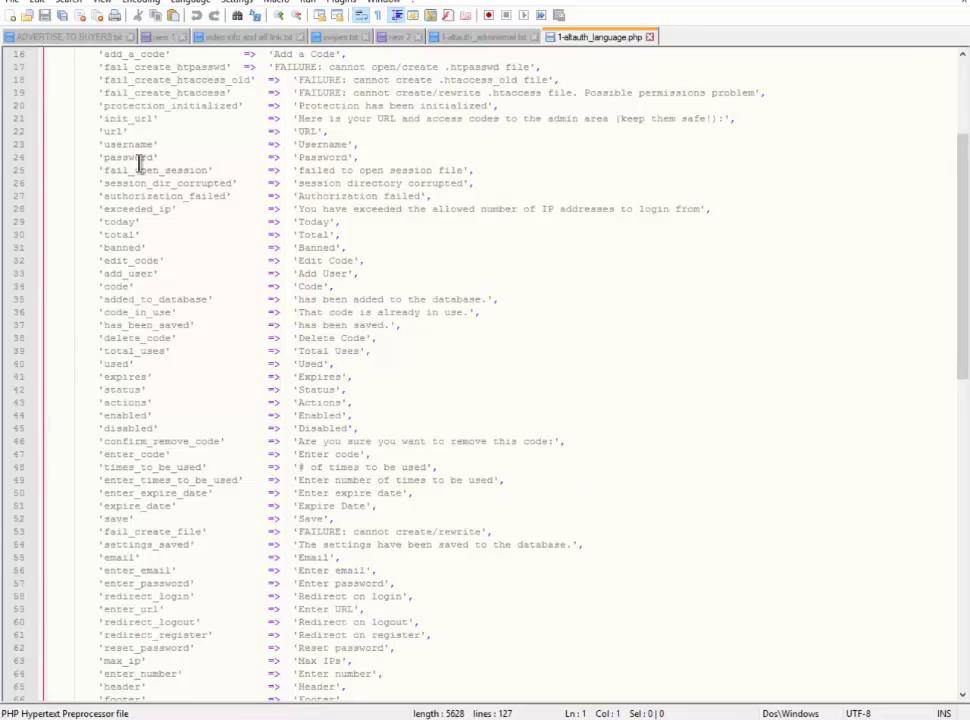
Search the file for 'authentication' to jump to its entry on line 113
key(alt+s)
key(Down)
key(Down)
key(Down)
key(Down)
key(Down)
key(Down)
key(Down)
key(Down)
key(Up)
key(Up)
key(Up)
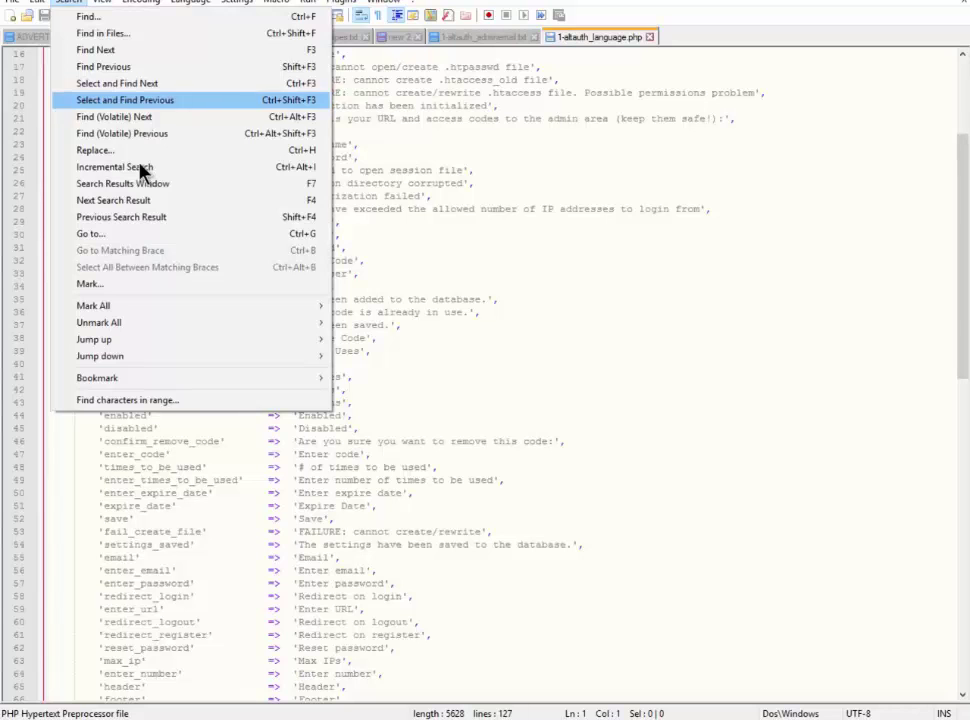
key(Down)
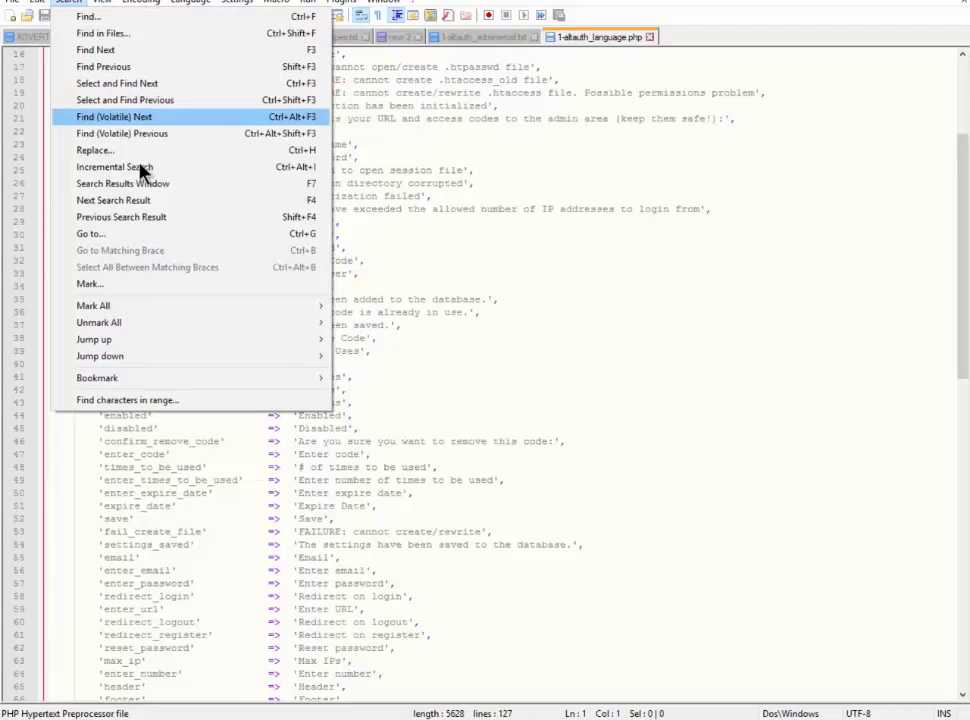
key(Down)
key(Down)
key(Down)
key(Up)
key(Up)
key(Up)
key(Up)
key(Up)
key(Up)
key(Up)
key(Up)
key(Up)
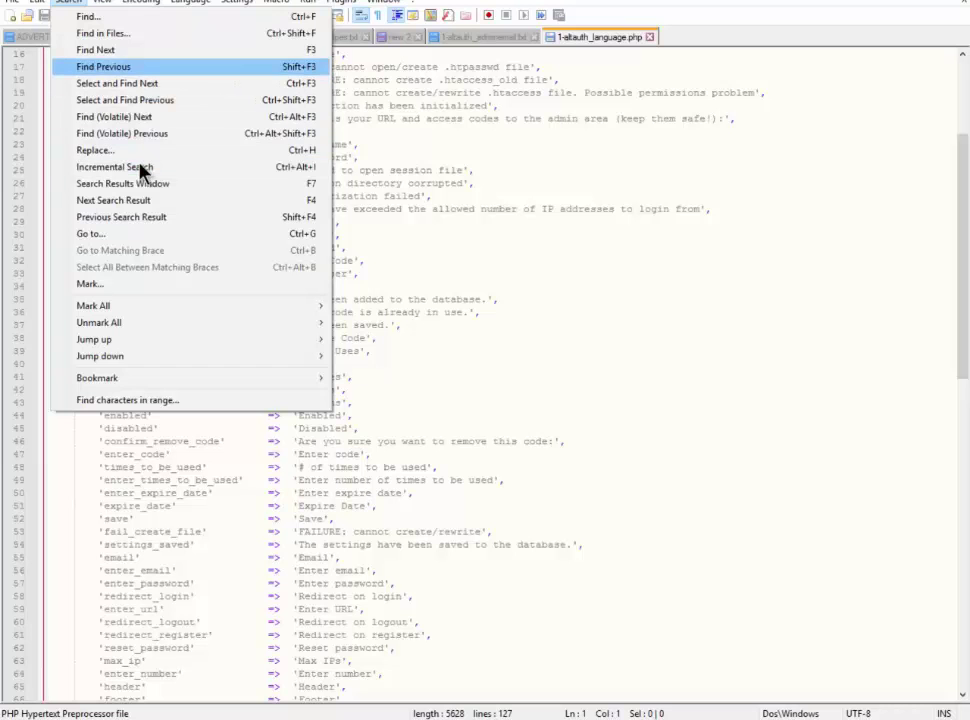
key(Return)
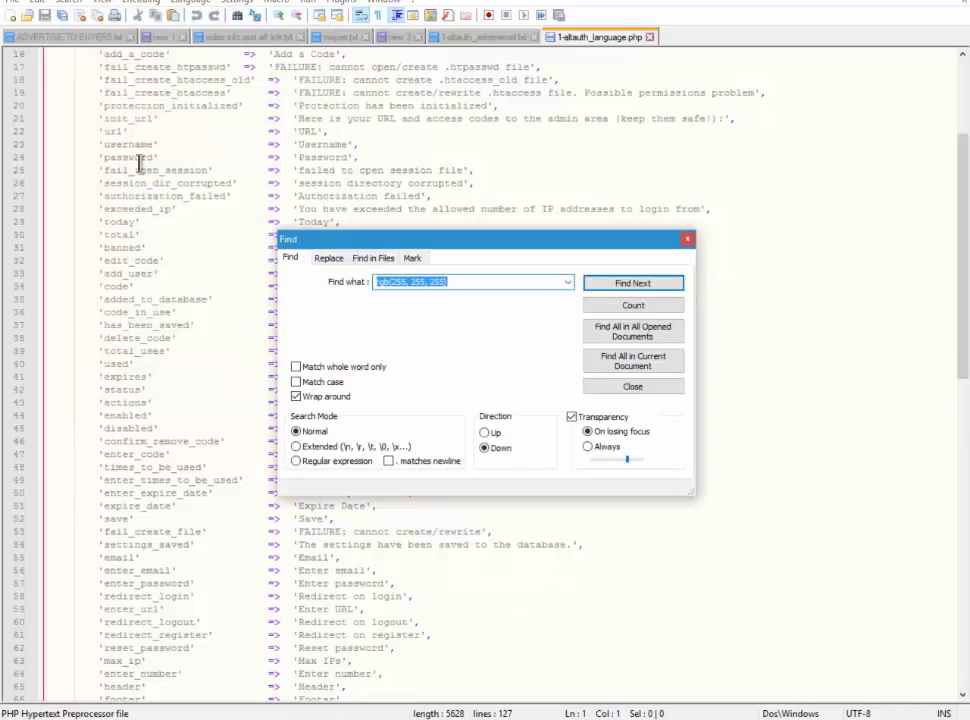
text(a)
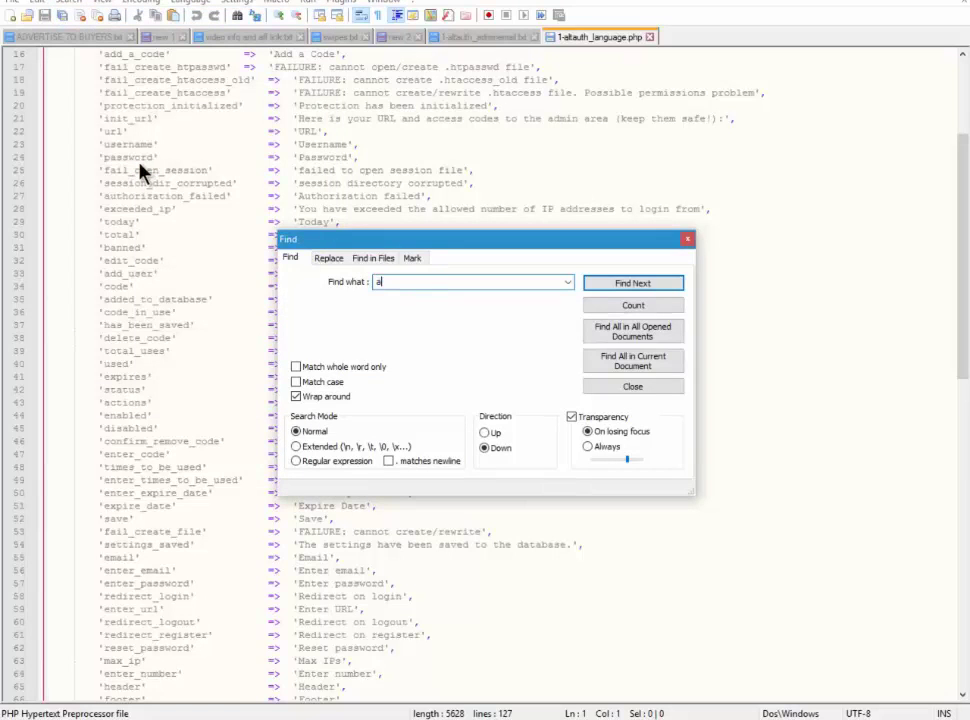
text(uthentication)
key(Return)
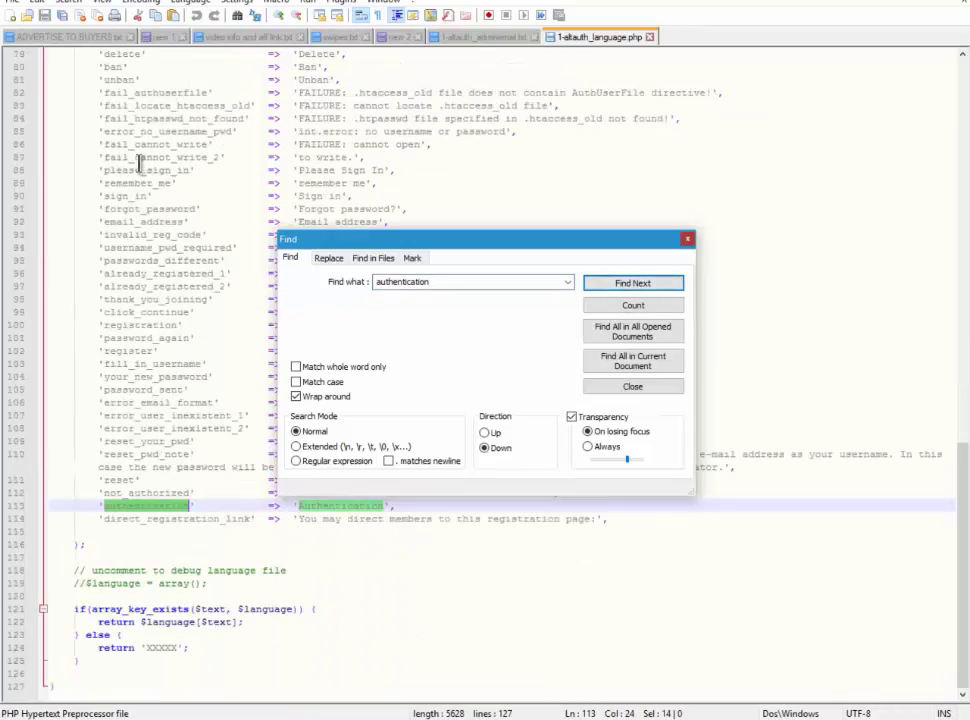
key(Escape)
Replace the Authentication value on line 113 with 'Heathy Eating Plan'
click(358, 506)
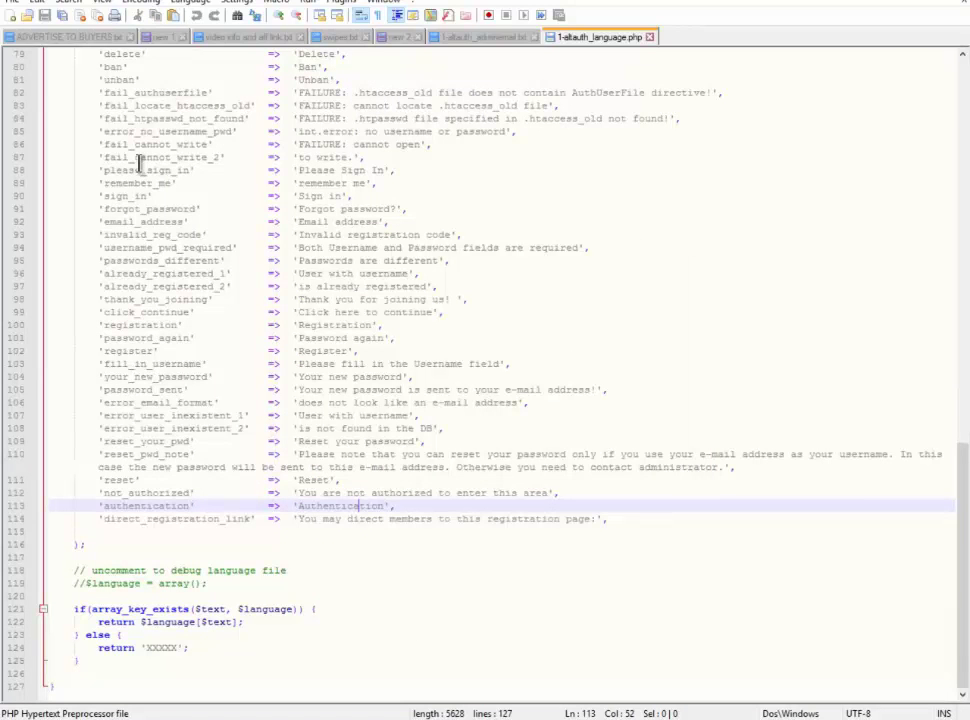
key(ctrl+Left)
key(shift+Right)
key(shift+Right)
key(shift+Right)
key(shift+Right)
key(shift+Right)
key(shift+Right)
key(shift+Right)
key(shift+Right)
key(shift+Right)
key(shift+Right)
key(shift+Right)
key(shift+Right)
key(shift+Right)
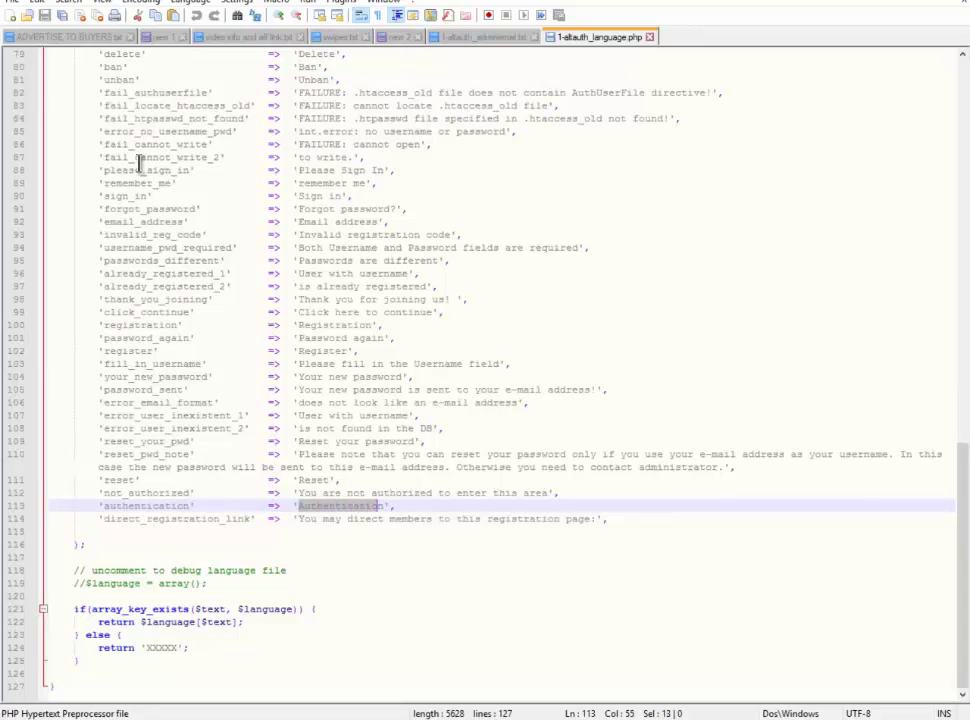
key(shift+Right)
key(shift+Left)
text(Sign i)
text( Eatin)
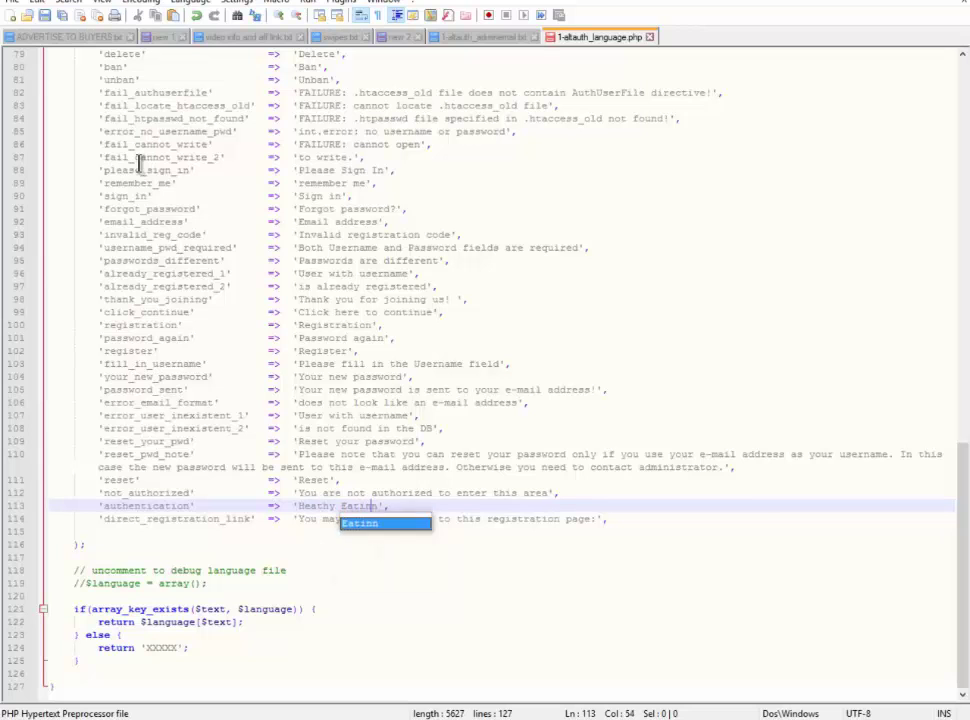
text(g Plan)
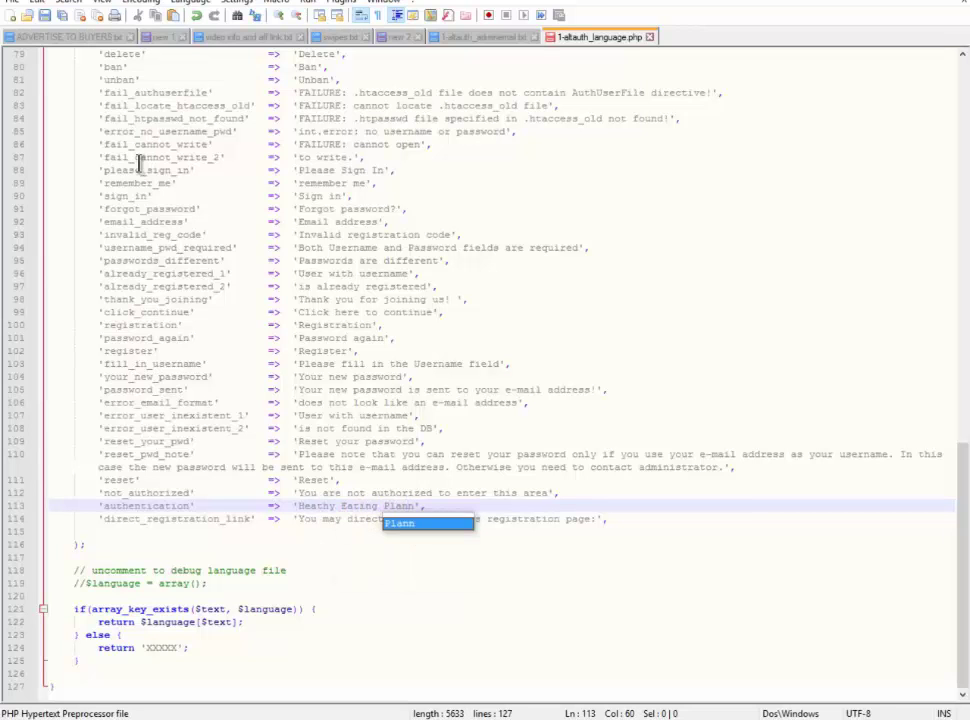
key(BackSpace)
Save the language file and reload the members login page to see the 'Heathy Eating Plan' heading
key(alt+Tab)
key(ctrl+Tab)
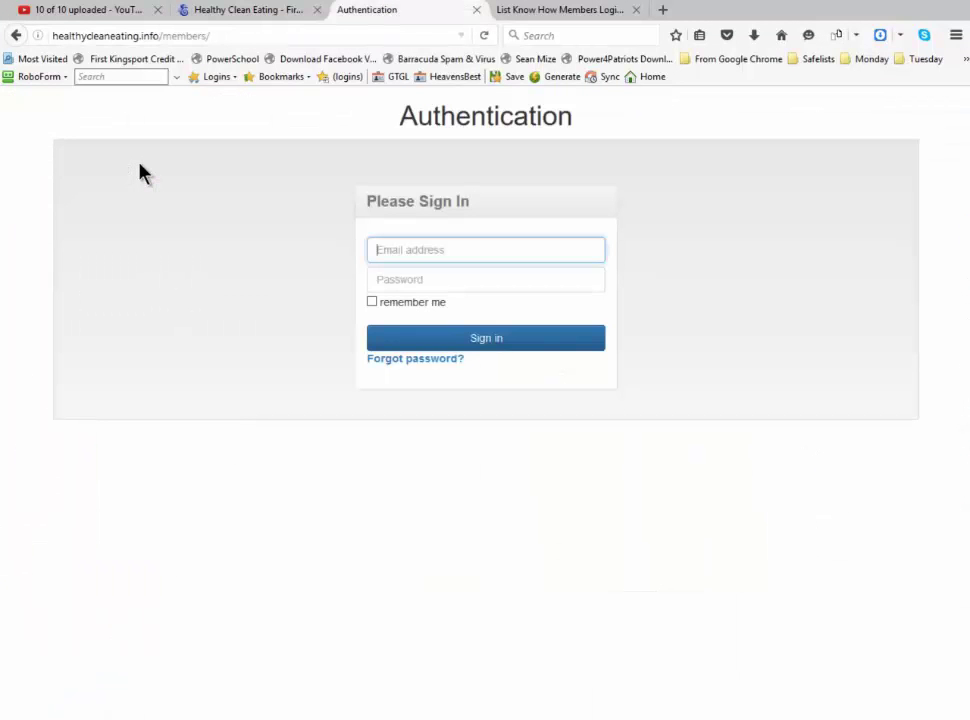
key(F5)
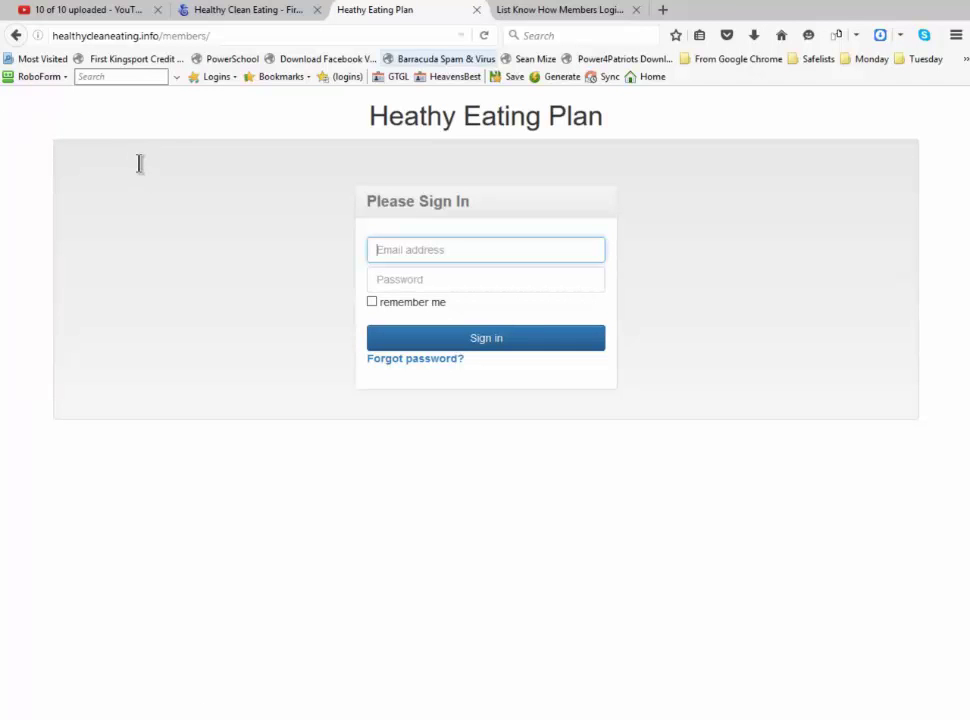
key(ctrl+shift+Tab)
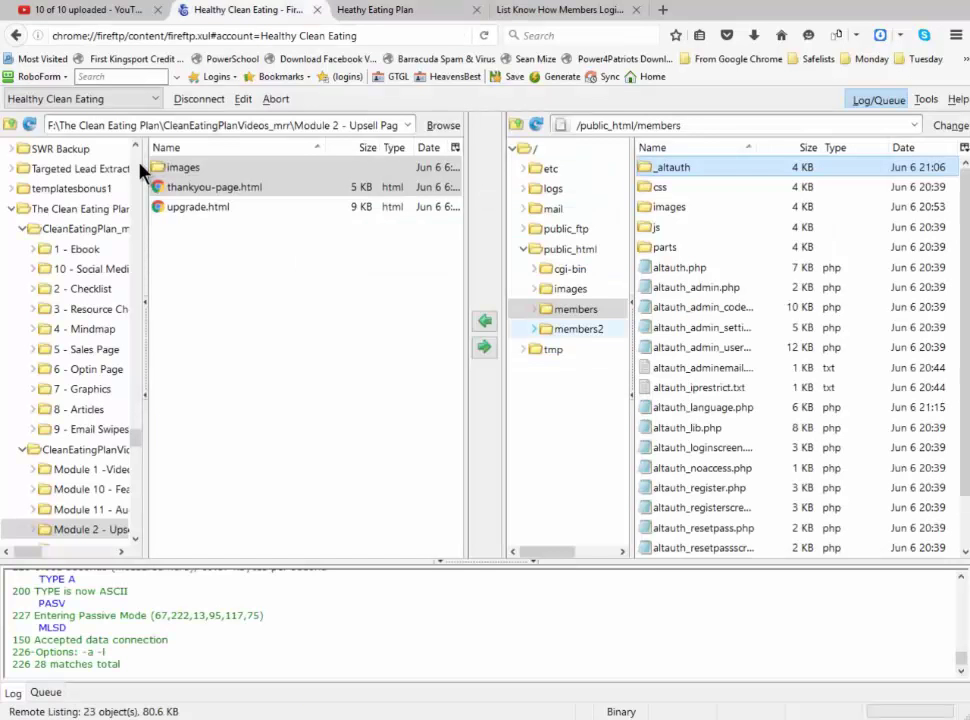
Download altauth_language.php from the members2 folder and open it in Notepad++
click(578, 329)
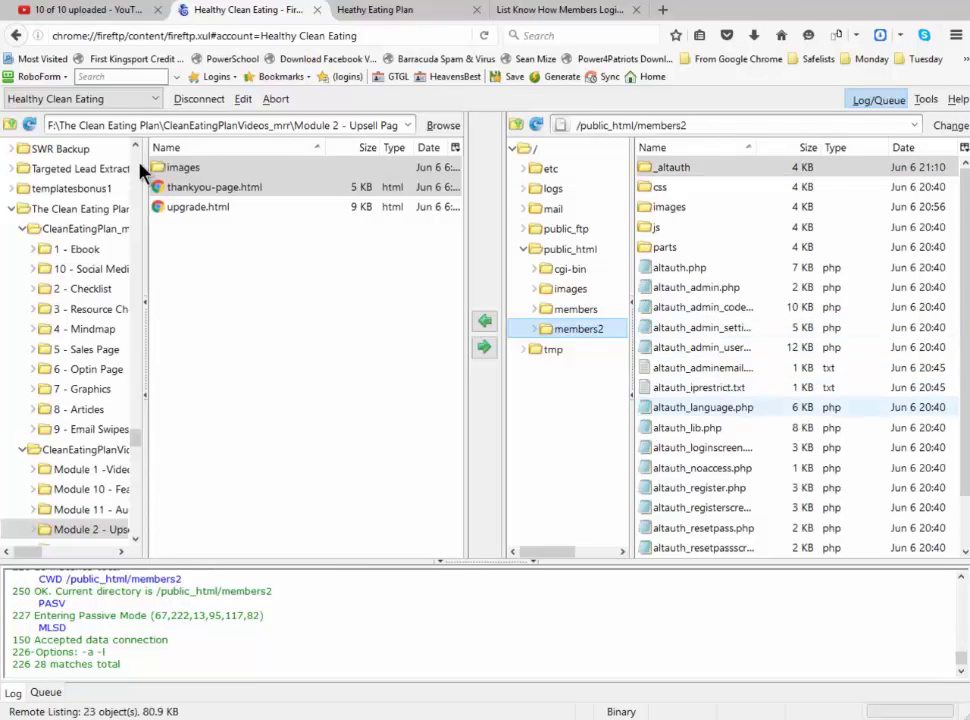
click(703, 407)
right_click(685, 409)
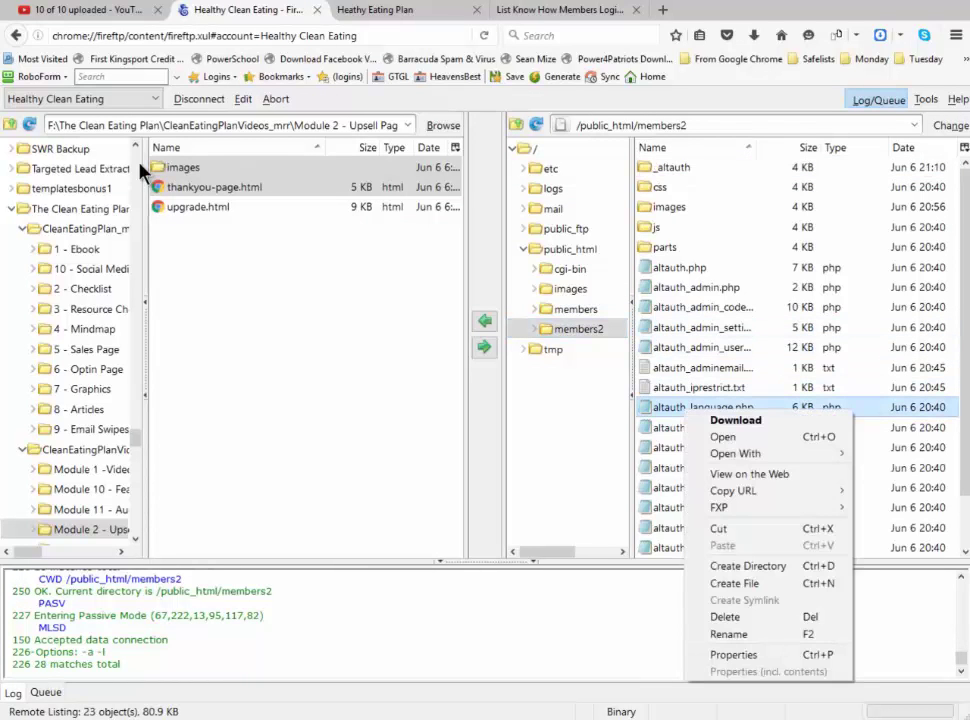
mouse_move(735, 453)
click(617, 450)
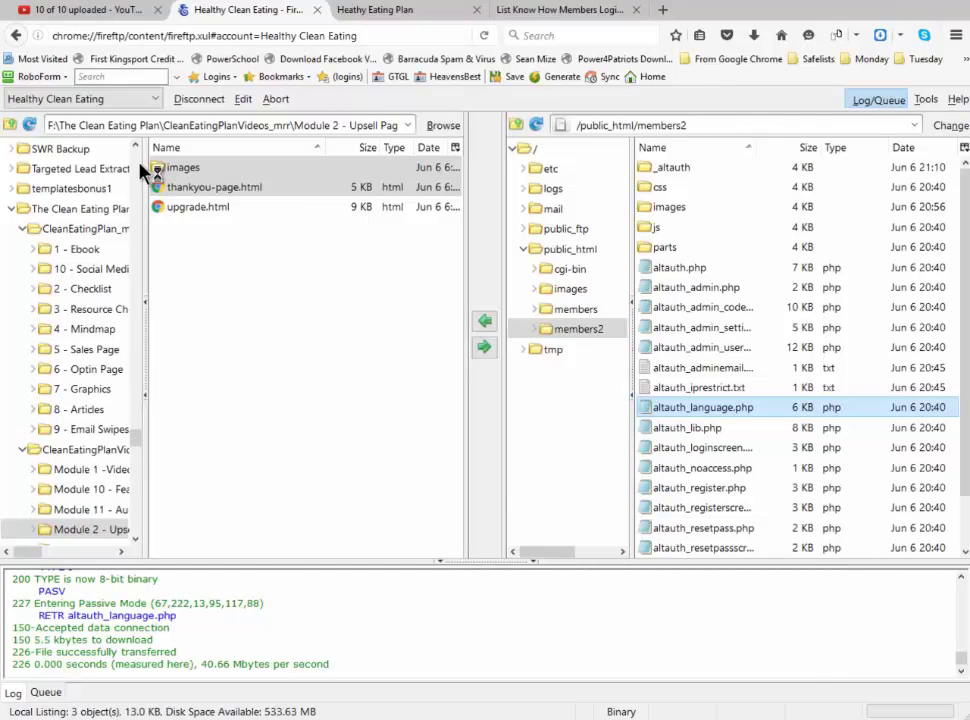
key(alt+Tab)
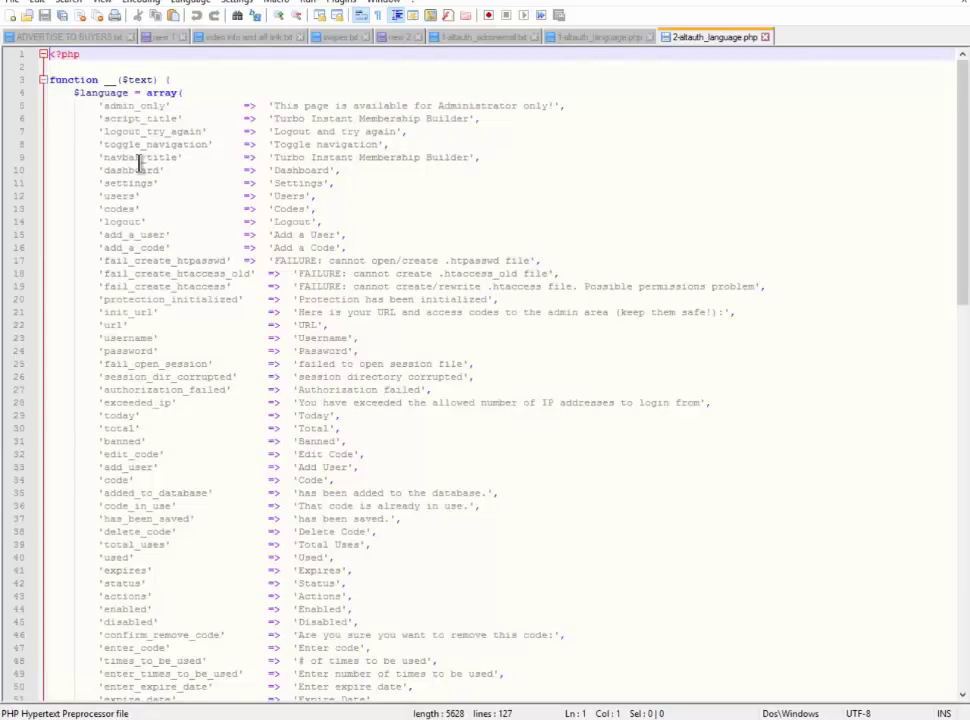
Replace 'Authentication' on line 113 with 'Haethly Eating Plan Gold' and save to upload
scroll(140, 172, down, 20)
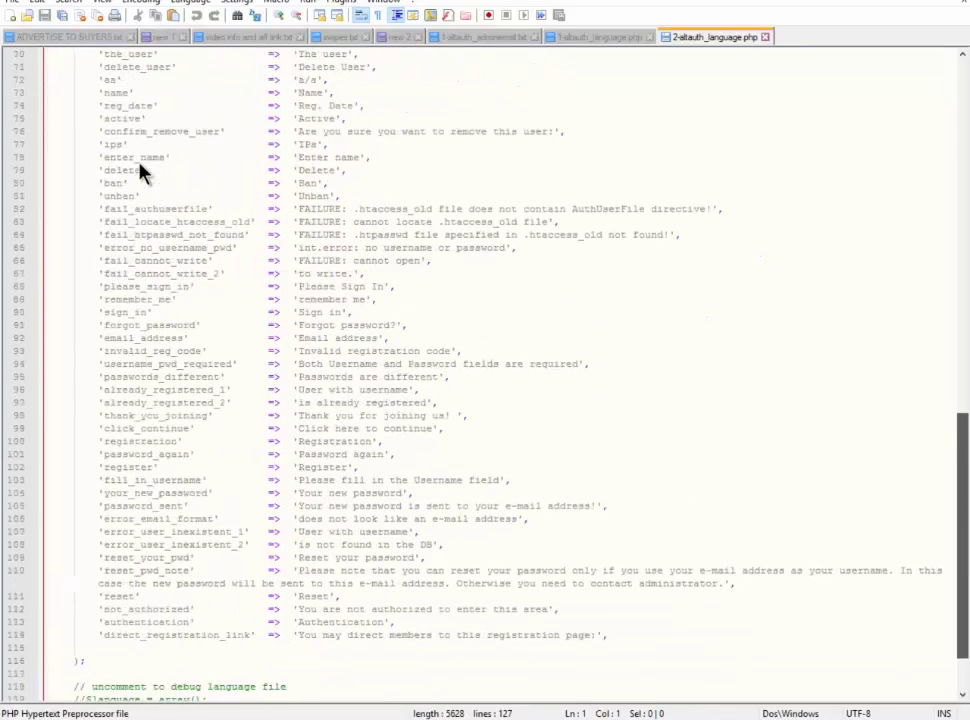
click(348, 532)
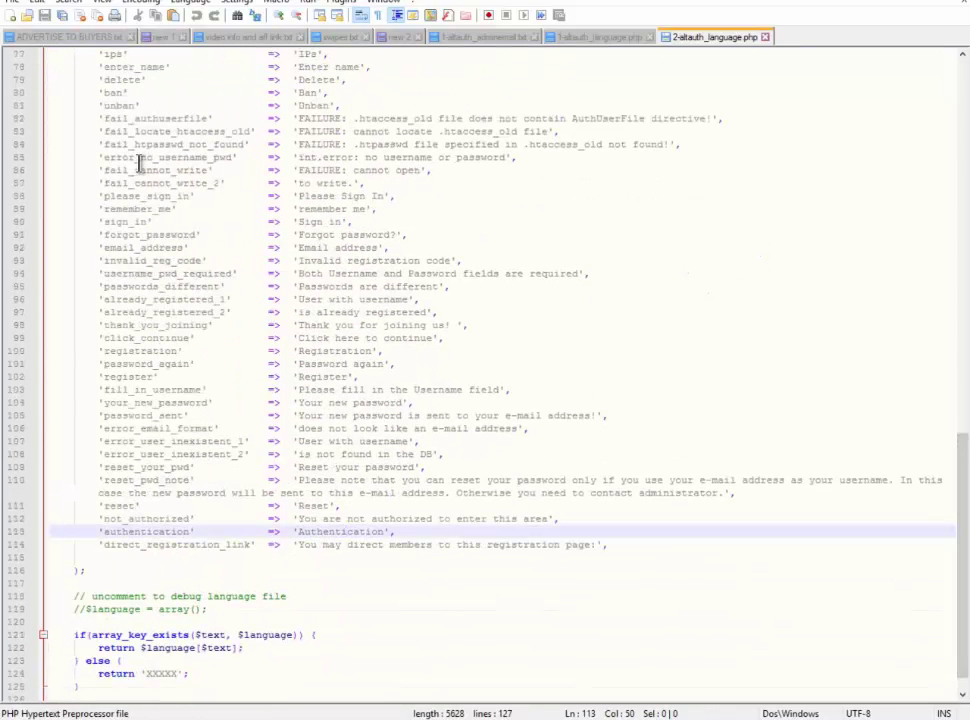
key(Right)
key(Right)
key(Right)
key(Right)
key(Right)
key(Right)
key(shift+Left)
key(shift+Left)
key(shift+Left)
key(shift+Left)
key(shift+Left)
key(shift+Left)
key(shift+Left)
key(shift+Left)
key(shift+Left)
key(shift+Left)
key(shift+Left)
key(shift+Left)
key(shift+Left)
key(shift+Left)
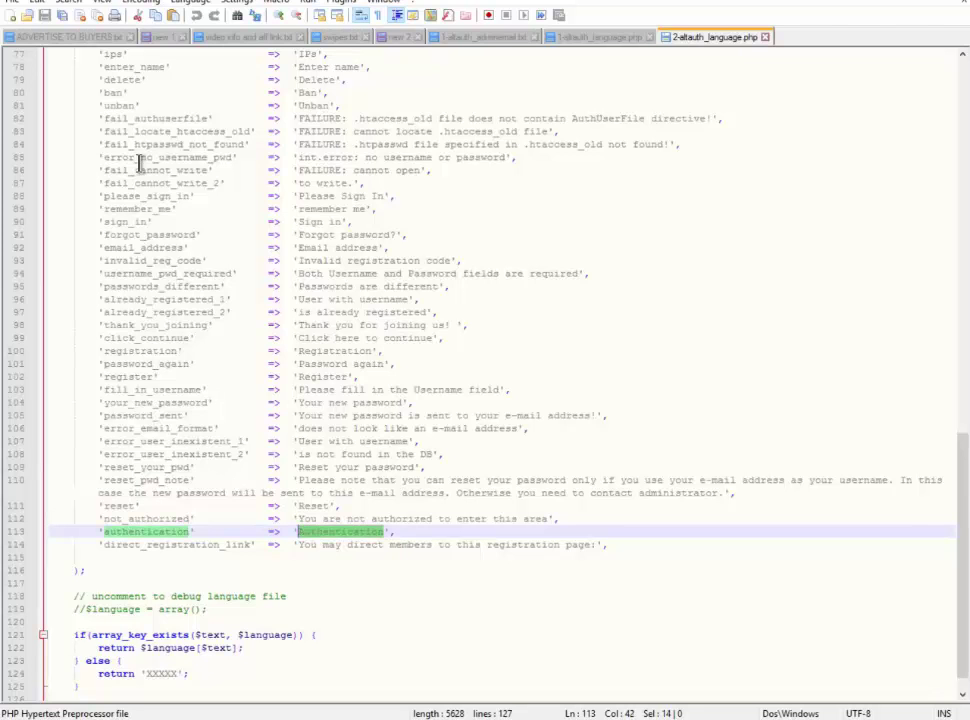
text(Haet)
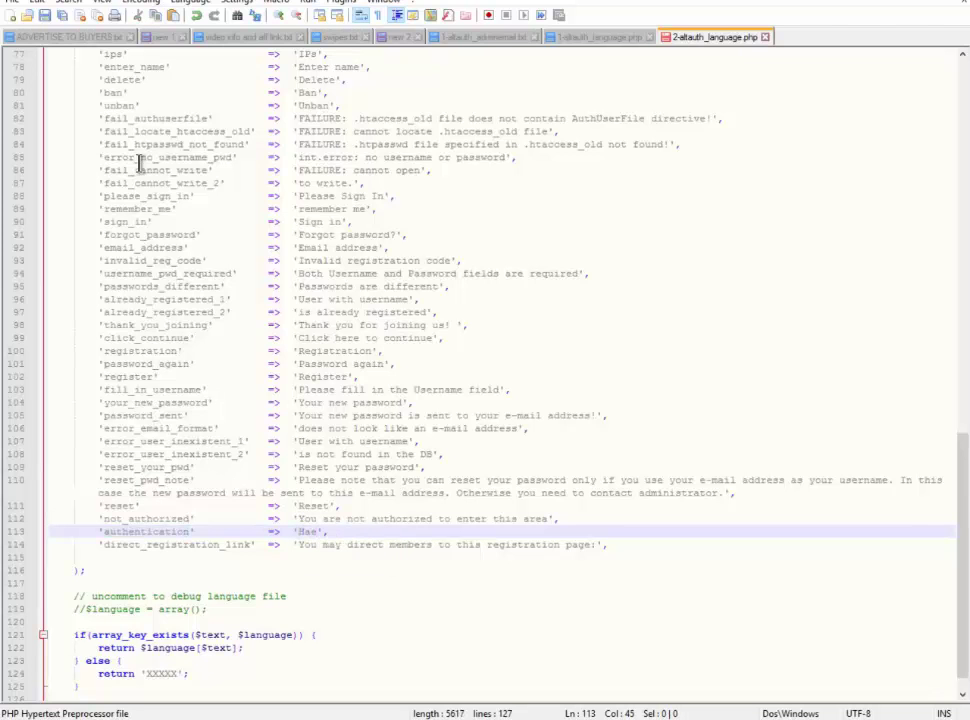
text(hly Eating Plan Gold)
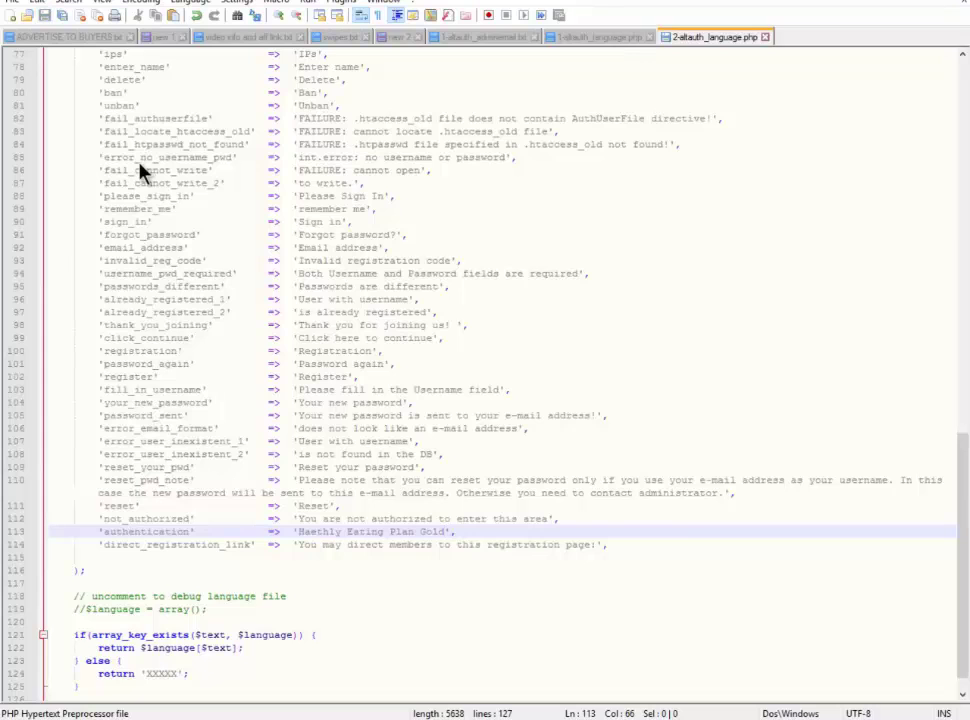
key(alt+Tab)
Change the browser address from members/ to members2/ and load the members2 sign-in page
key(ctrl+Tab)
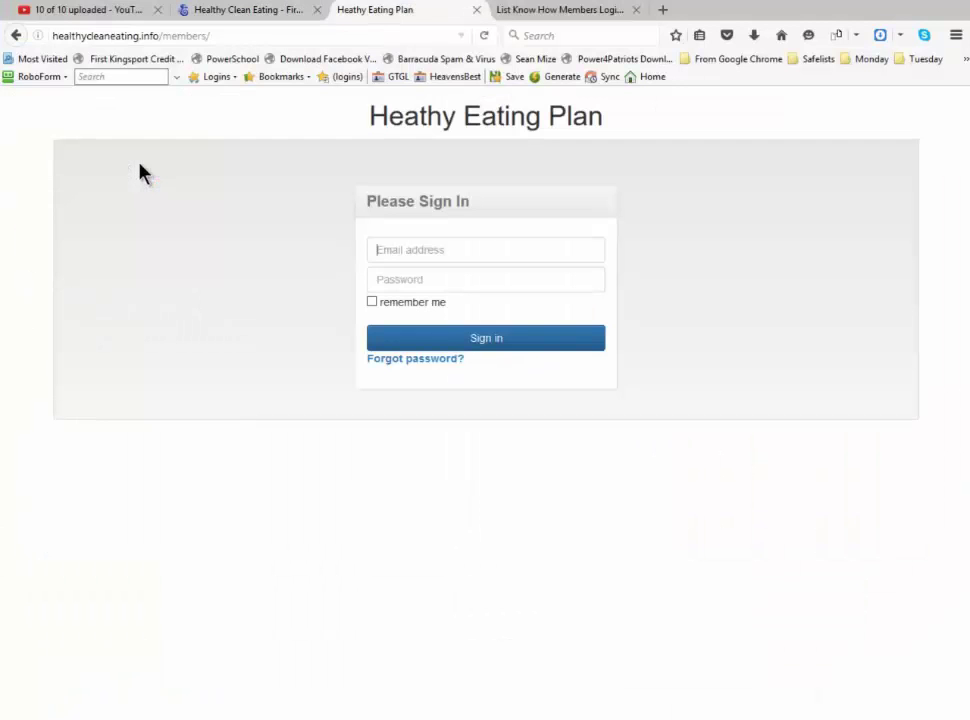
key(ctrl+l)
key(End)
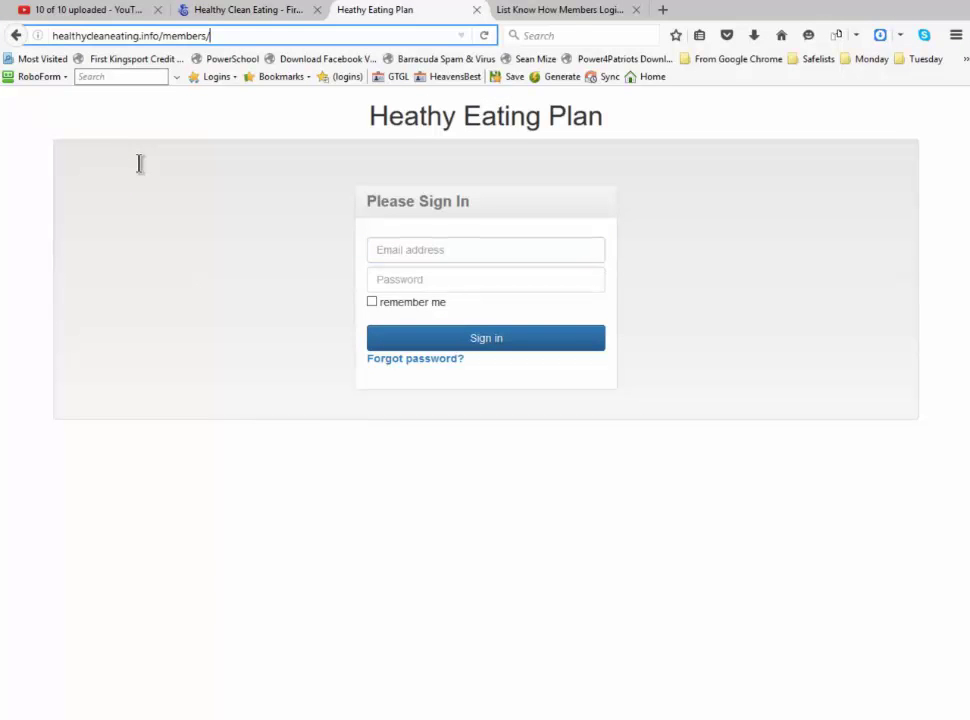
key(BackSpace)
text(2)
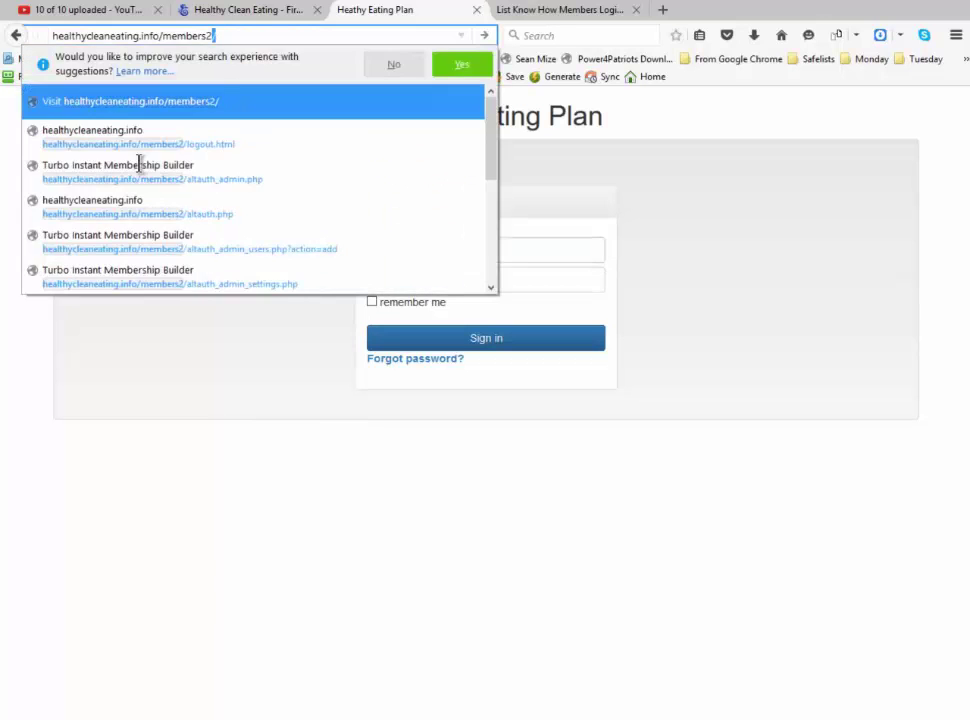
key(Return)
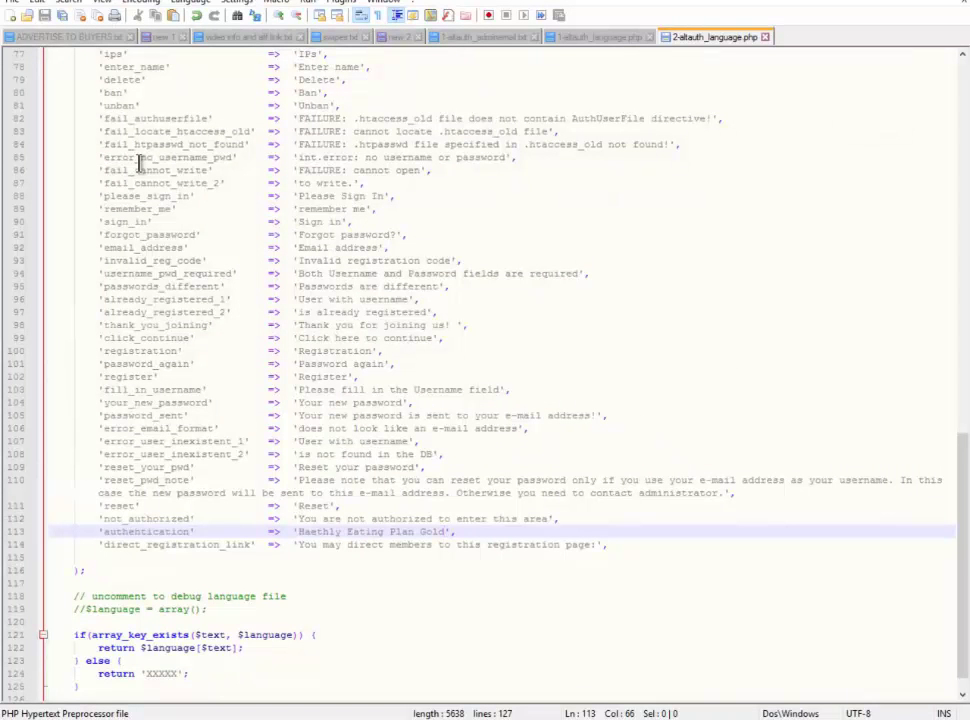
Look over the language file around line 102, then return to the members2 sign-in page
click(316, 377)
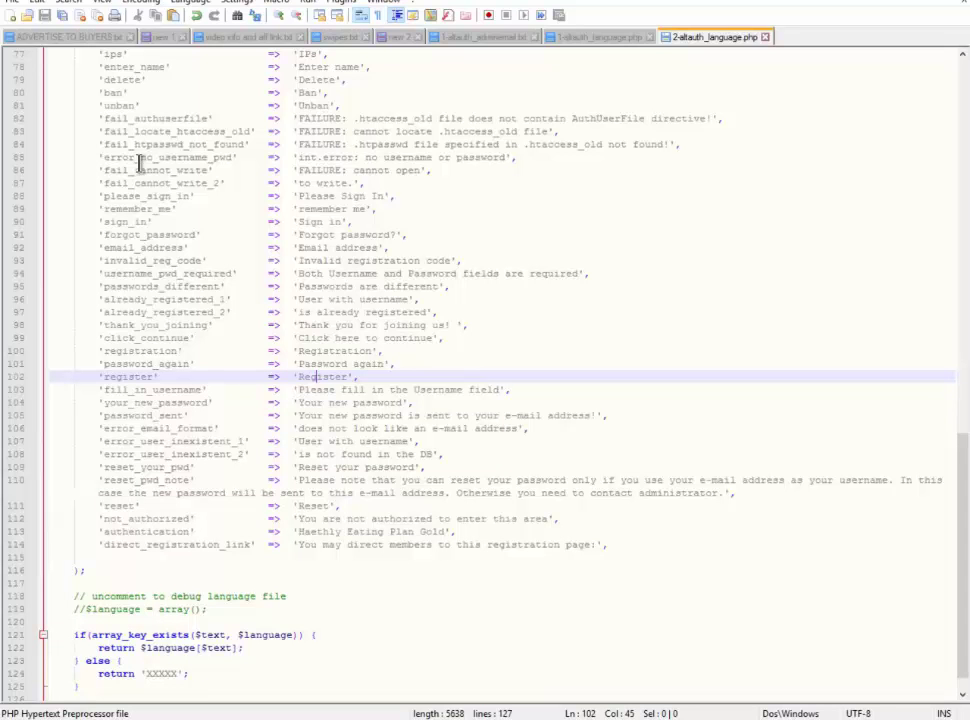
scroll(139, 165, up, 4)
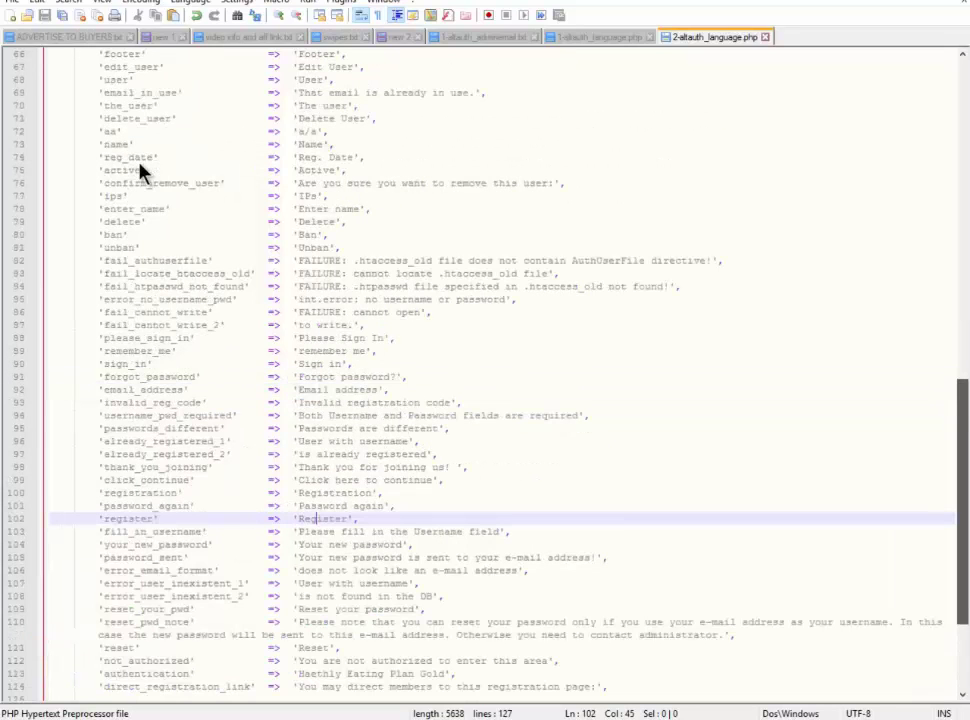
scroll(139, 170, up, 3)
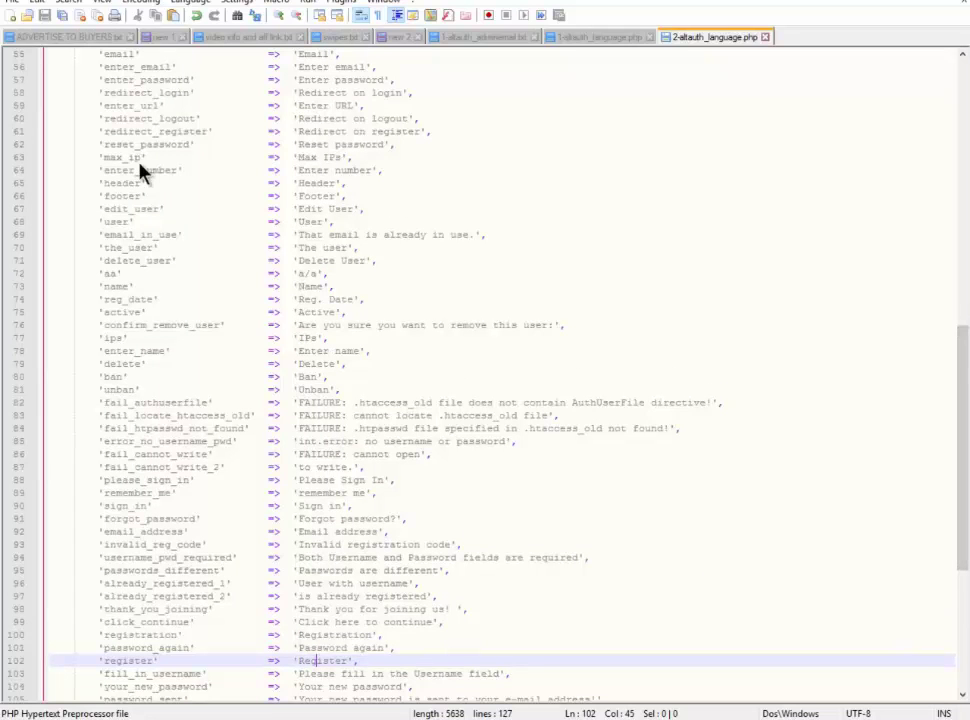
key(alt+Tab)
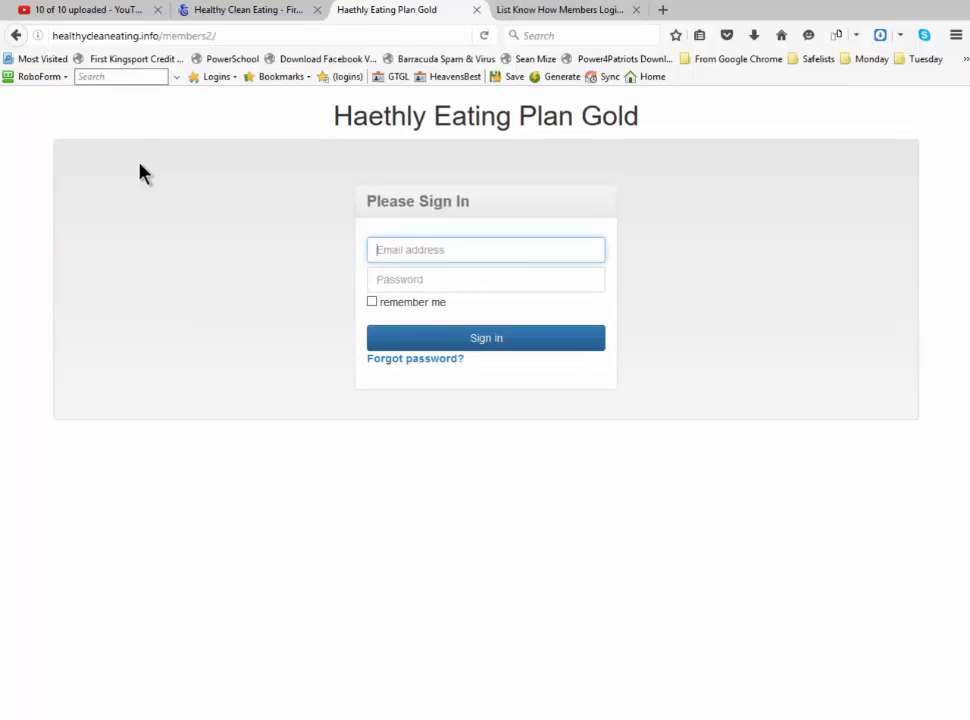
Fix the language file title to 'Healthy Eating Plan Gold', save, and reload the members2 sign-in page
key(alt+Tab)
key(BackSpace)
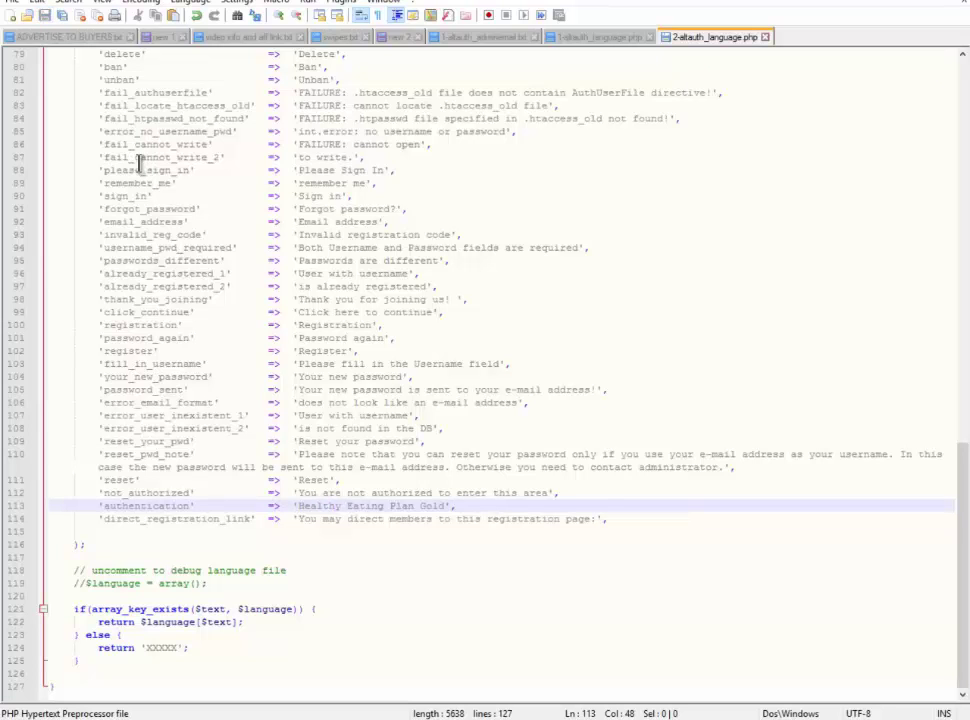
key(alt+Tab)
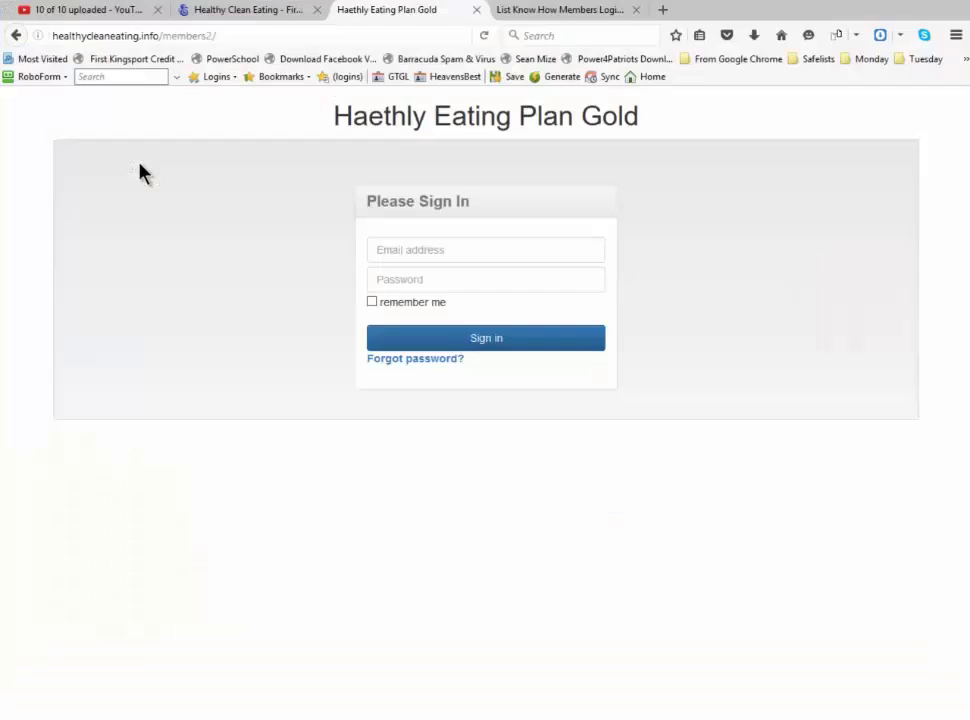
key(F5)
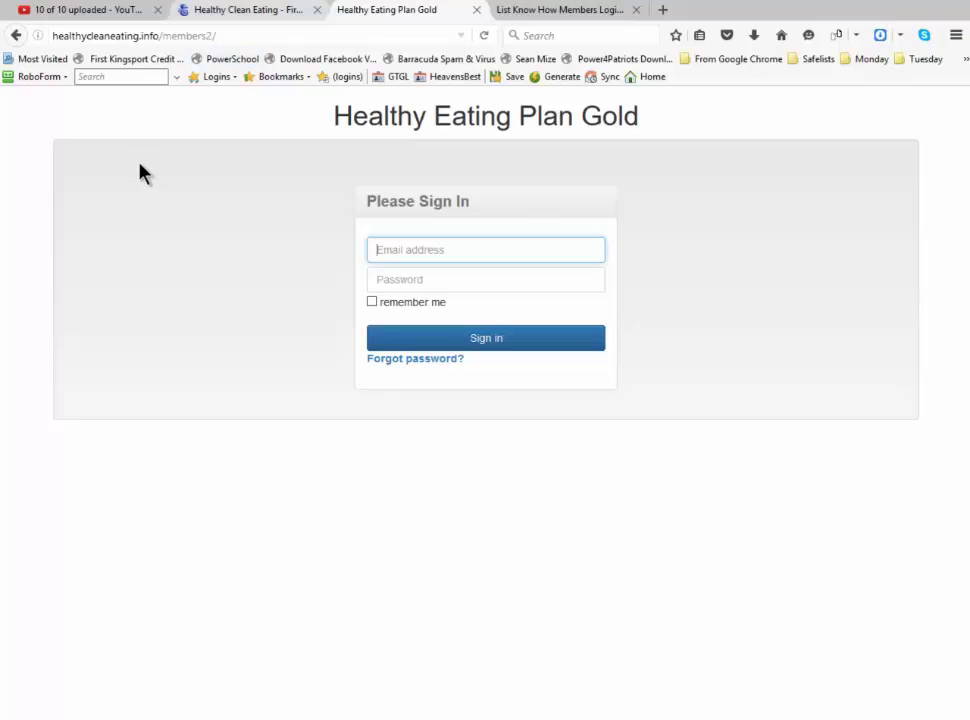
key(ctrl+shift+Tab)
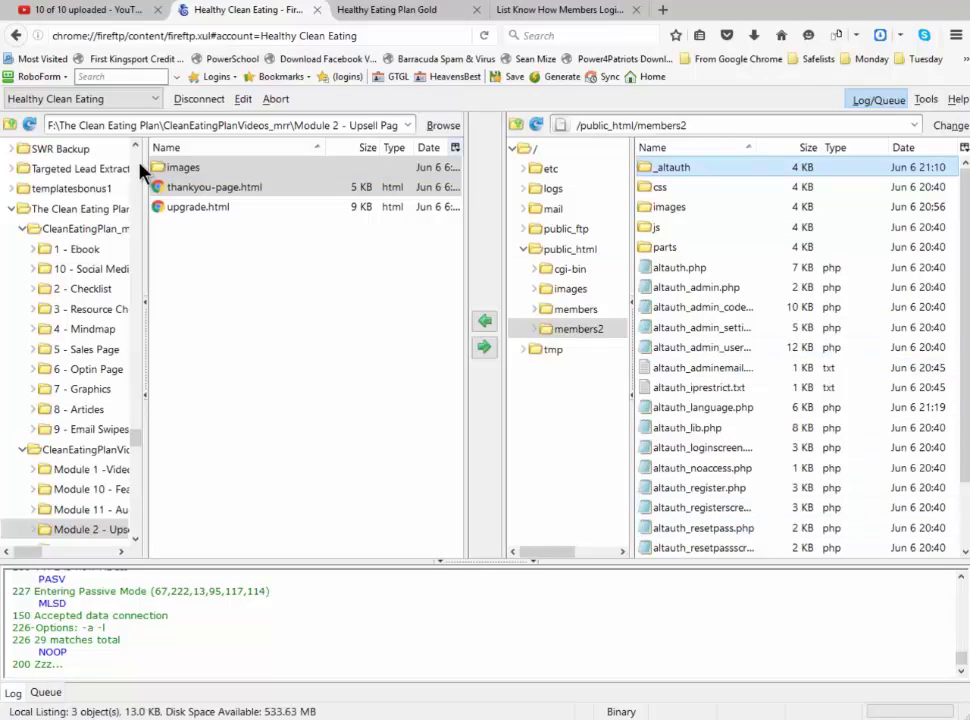
Recheck the members2 sign-in title, then open the remote public_html folder in FireFTP
key(ctrl+Tab)
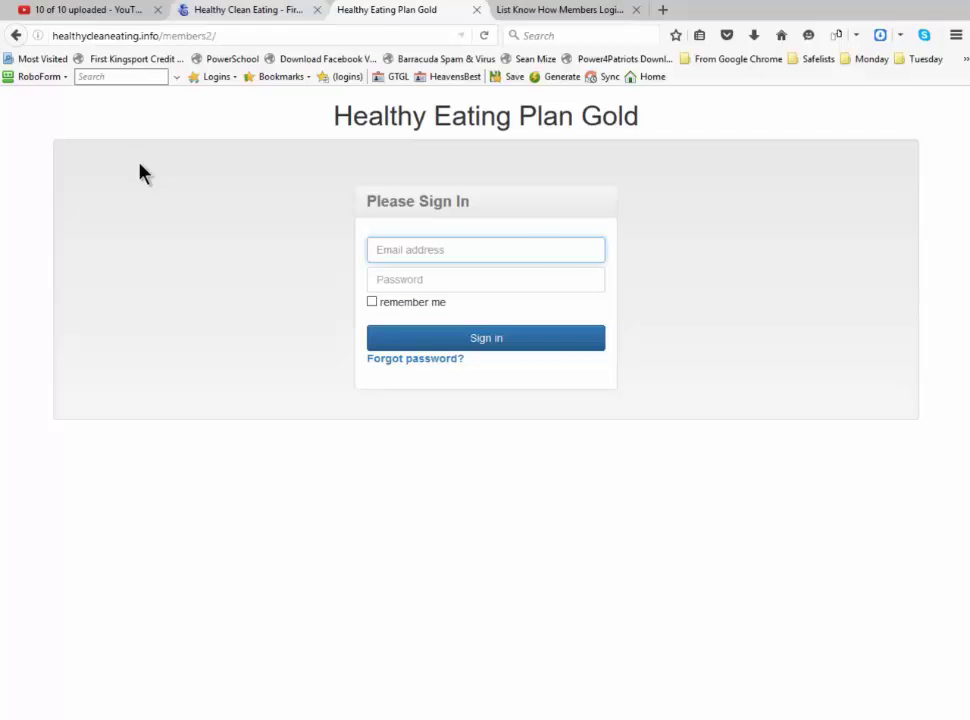
key(ctrl+shift+Tab)
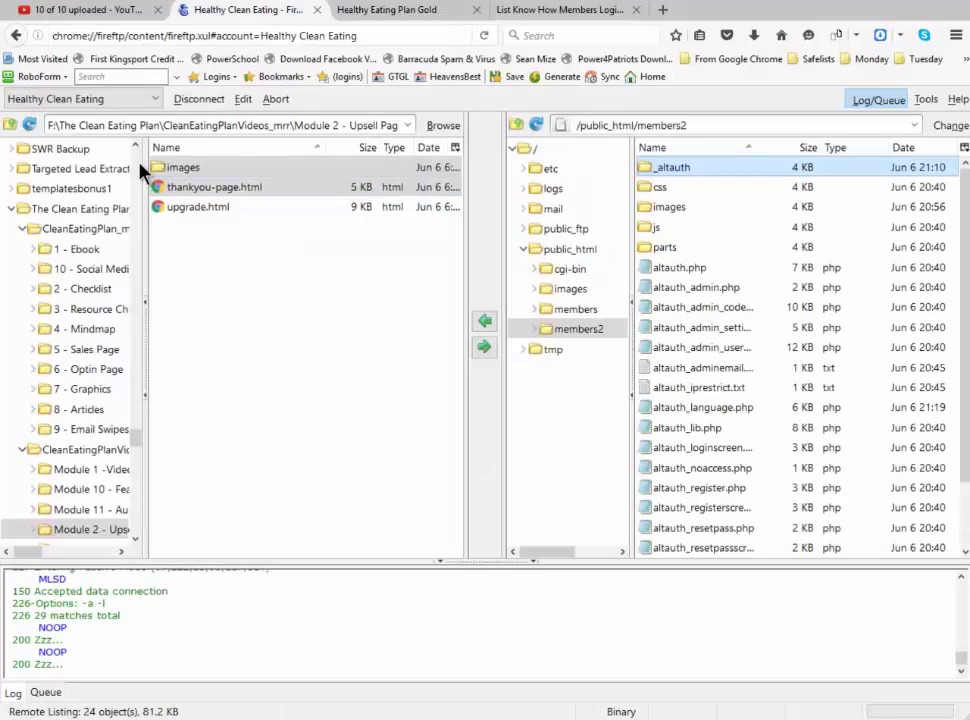
click(570, 249)
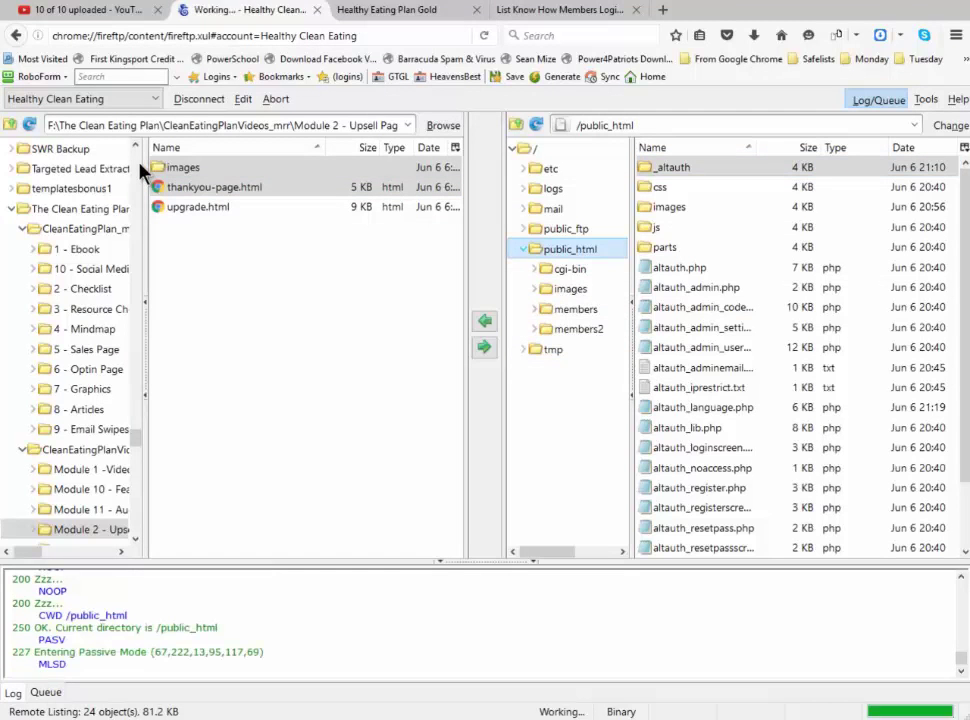